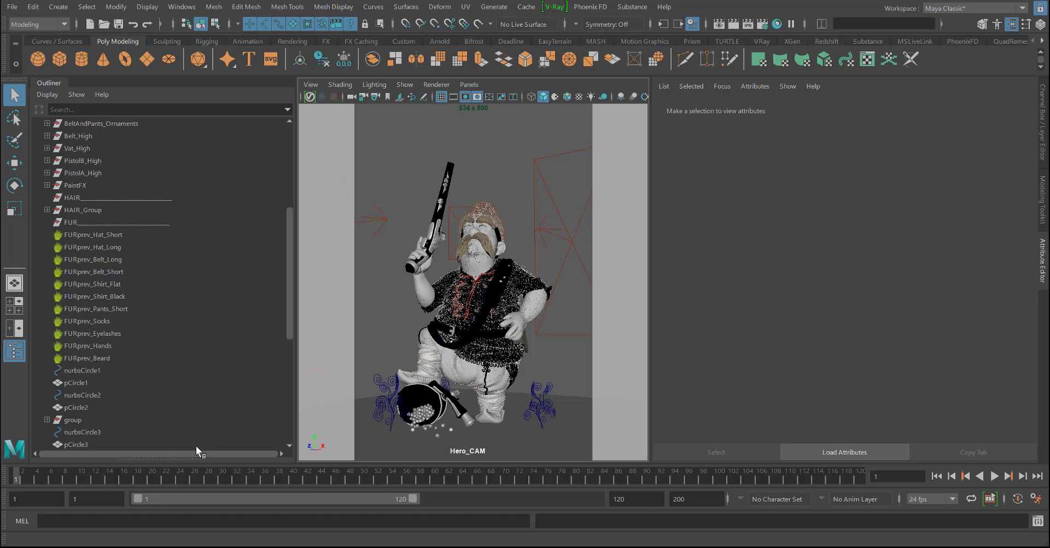
- Open the render settings and review the V-Ray image sampler and GI options
click(762, 24)
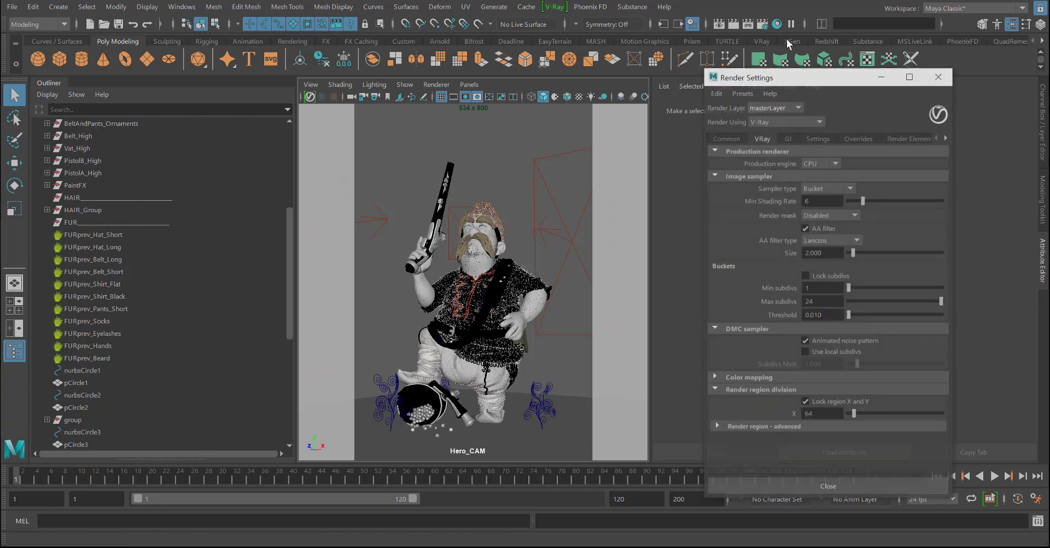
drag(809, 80, 631, 41)
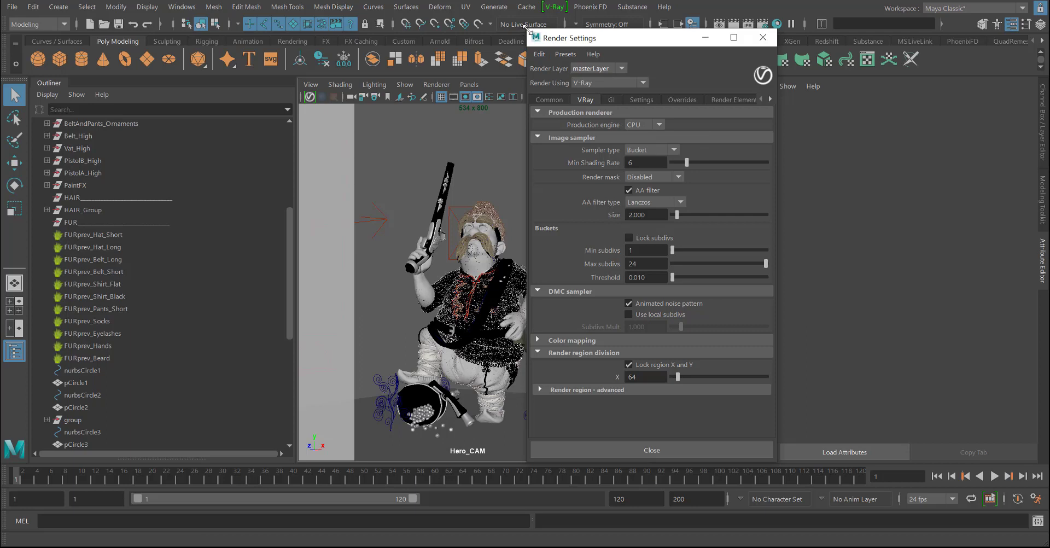
drag(530, 32, 570, 49)
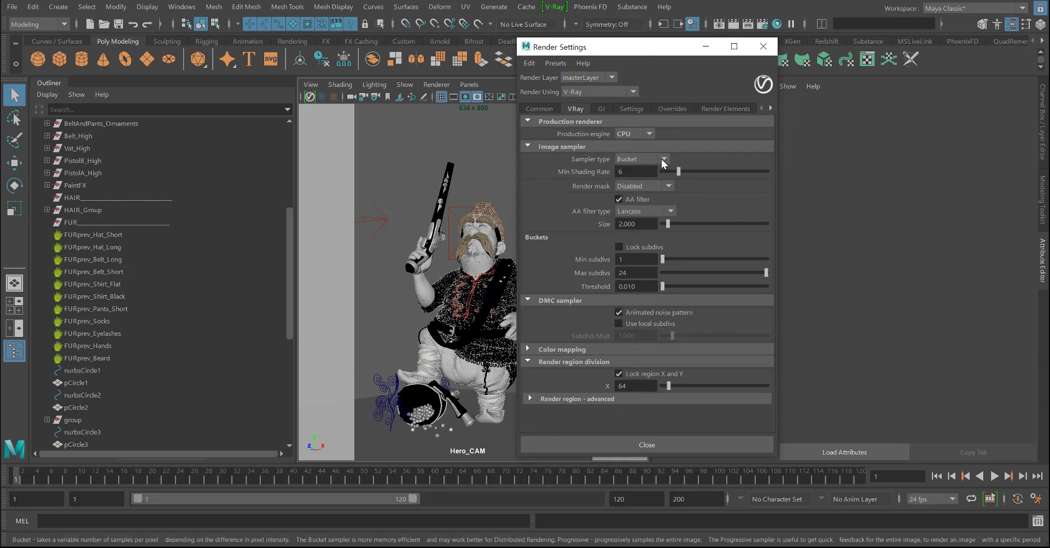
click(603, 108)
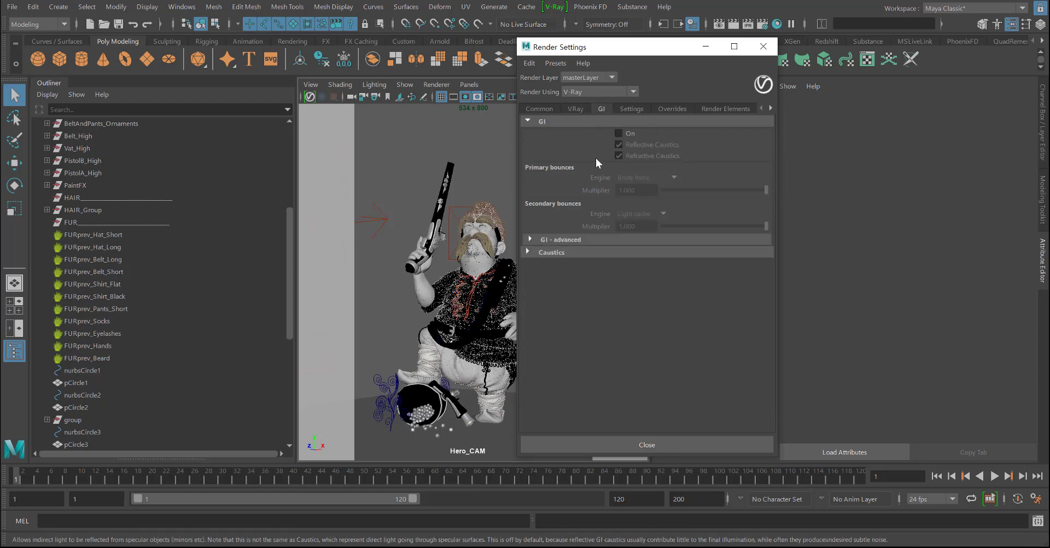
click(576, 109)
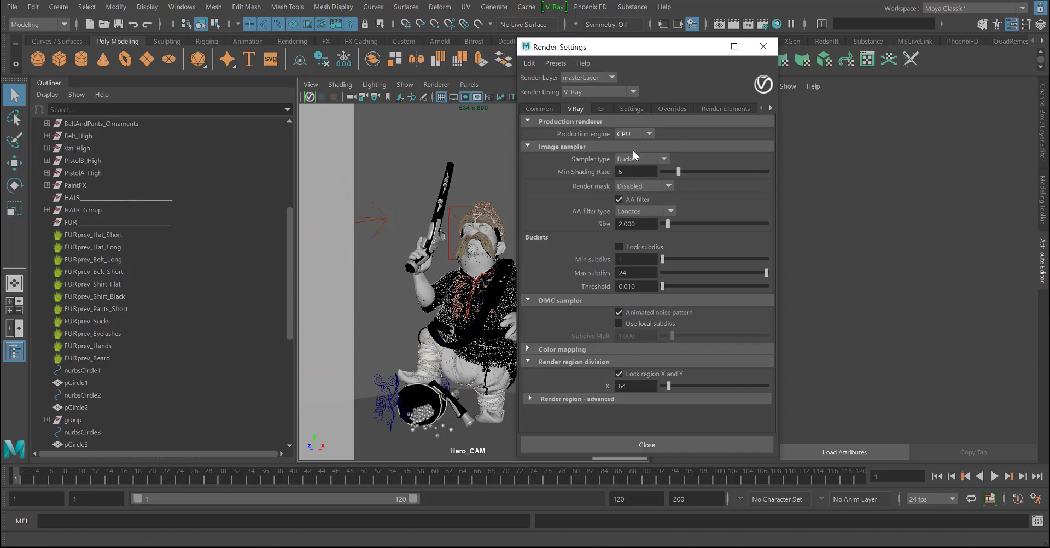
- Open the V-Ray frame buffer and start rendering the Hero_CAM view
drag(633, 58, 742, 80)
click(762, 41)
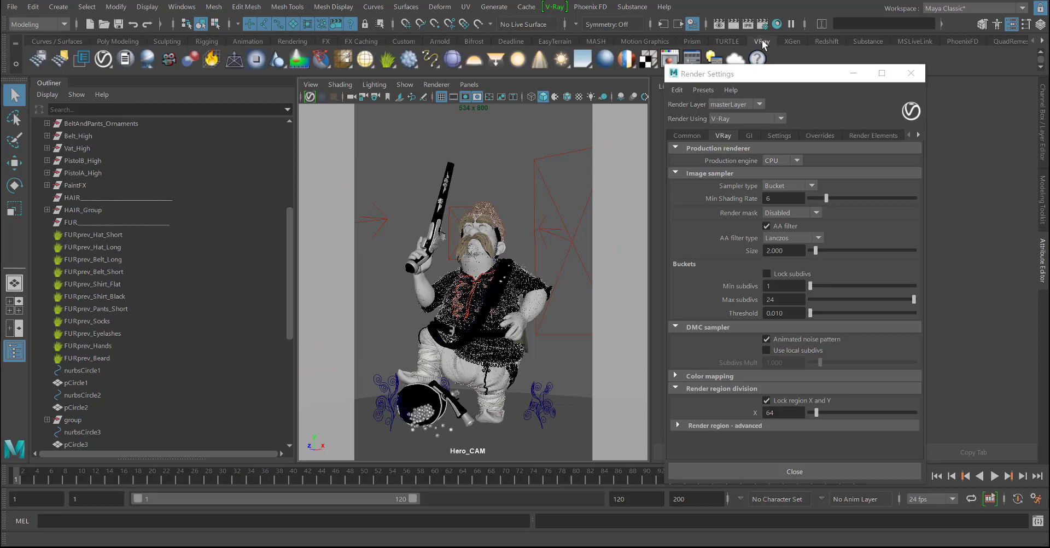
click(670, 59)
drag(528, 95, 571, 54)
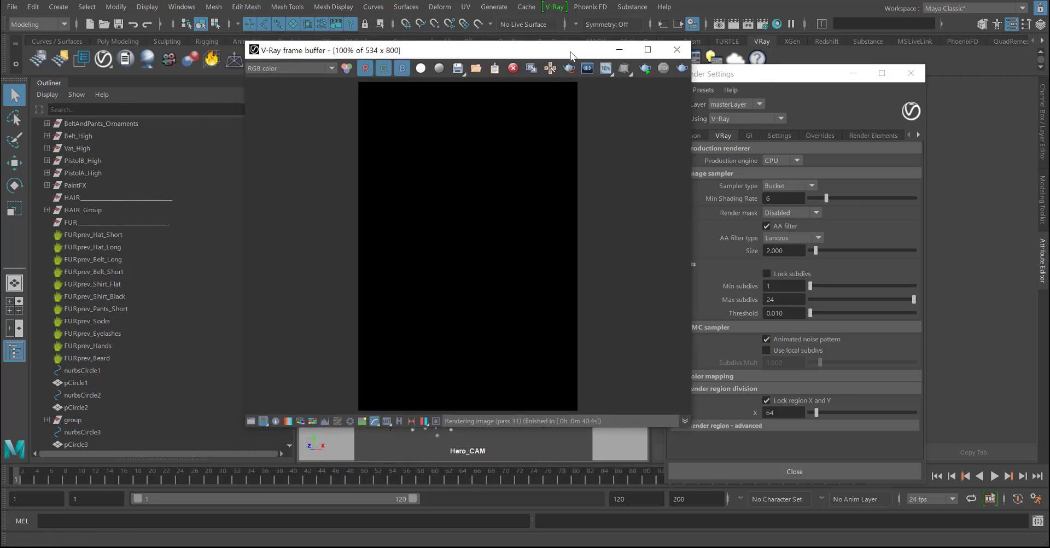
click(682, 68)
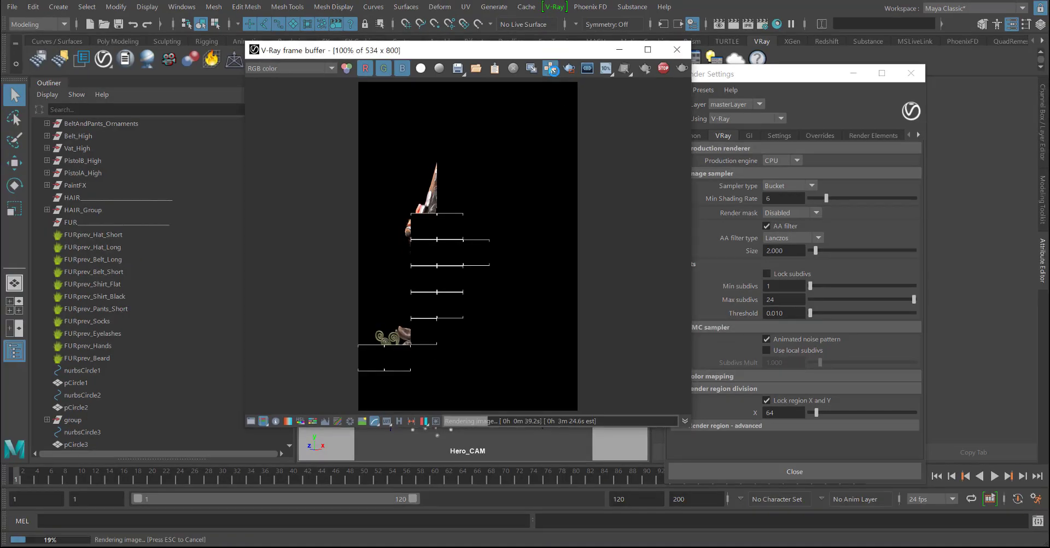
- Stop the running render and clear the image from the V-Ray frame buffer
click(550, 68)
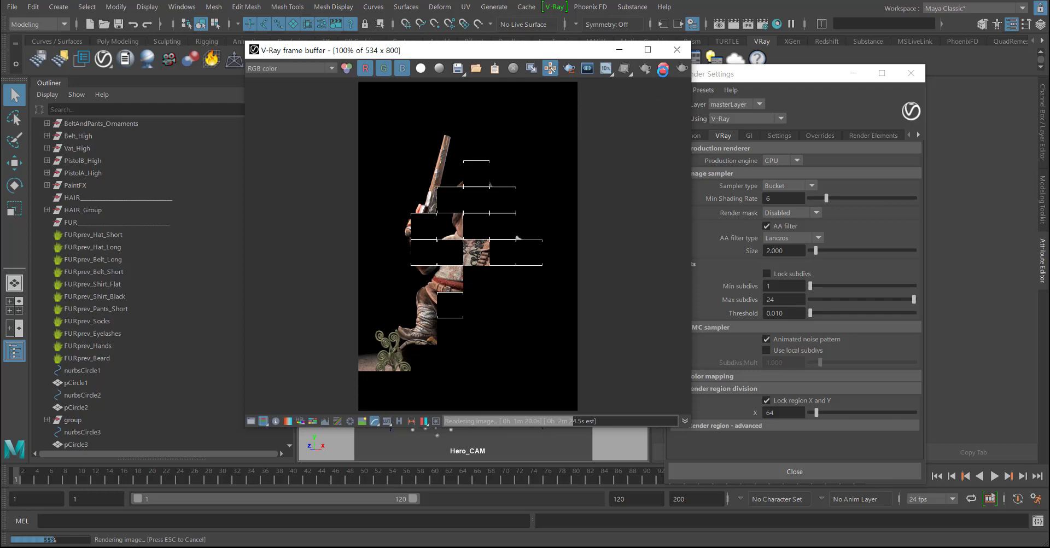
click(662, 68)
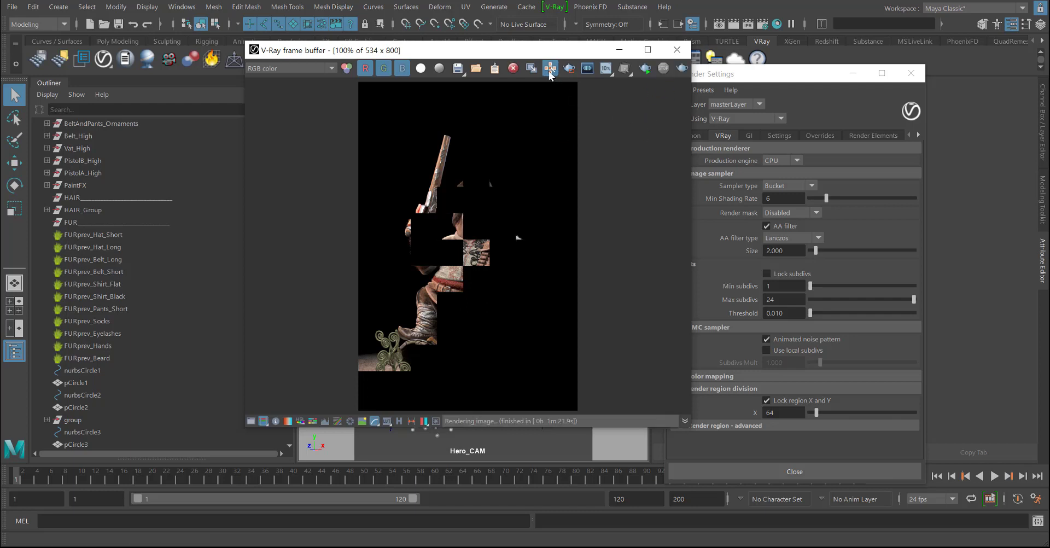
click(513, 69)
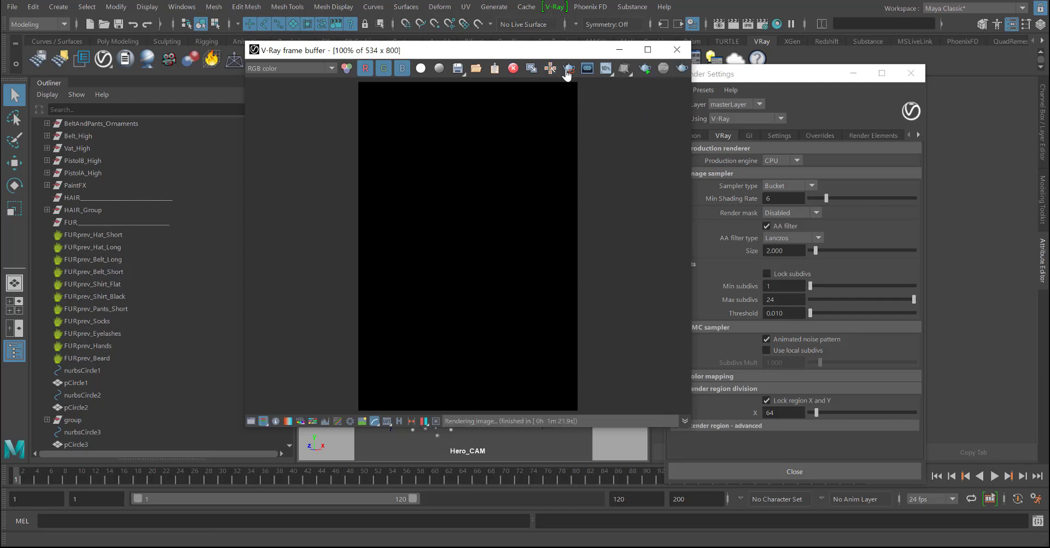
drag(577, 50, 545, 79)
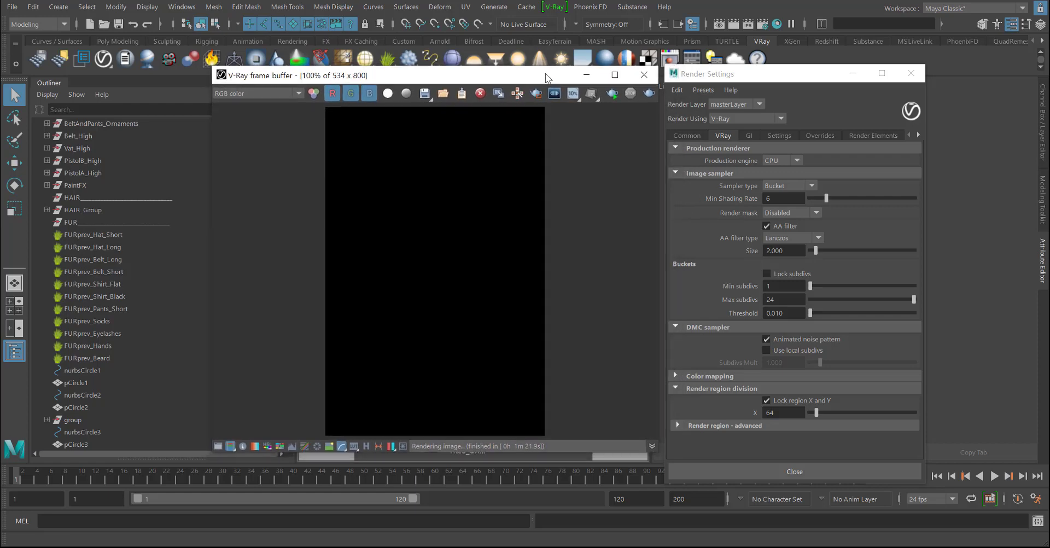
- Turn on global illumination in the V-Ray render settings
click(749, 136)
click(767, 160)
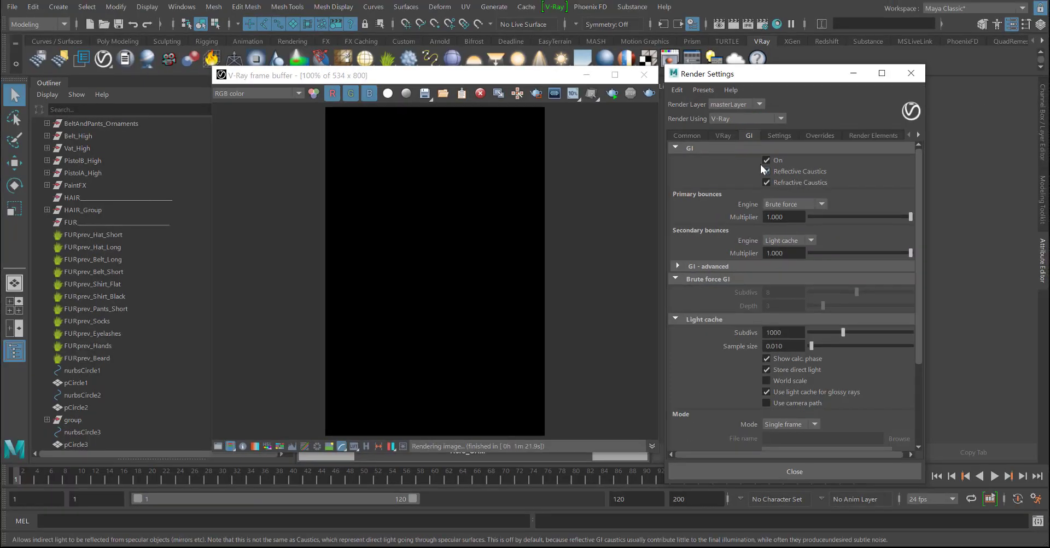
click(640, 124)
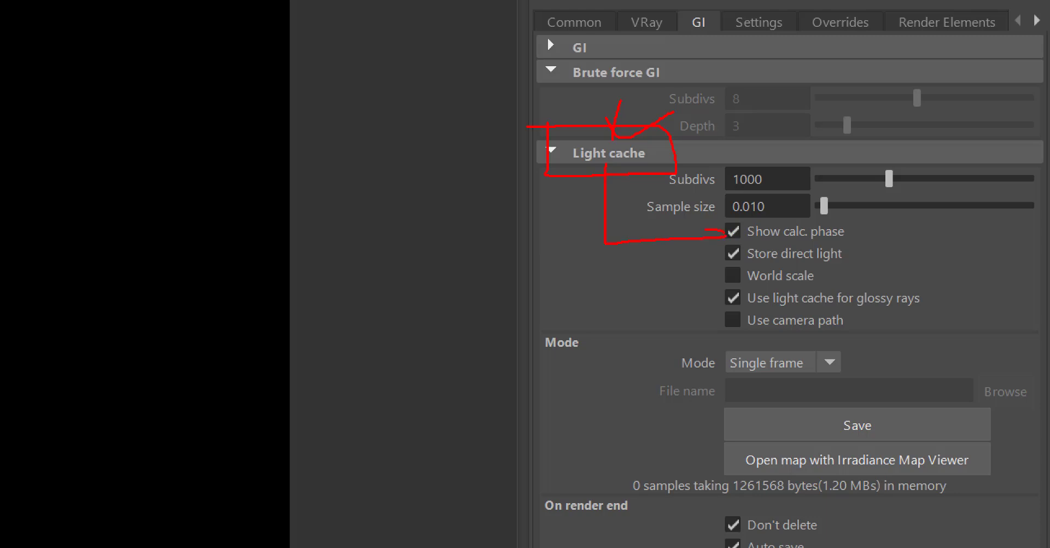
drag(715, 215, 834, 247)
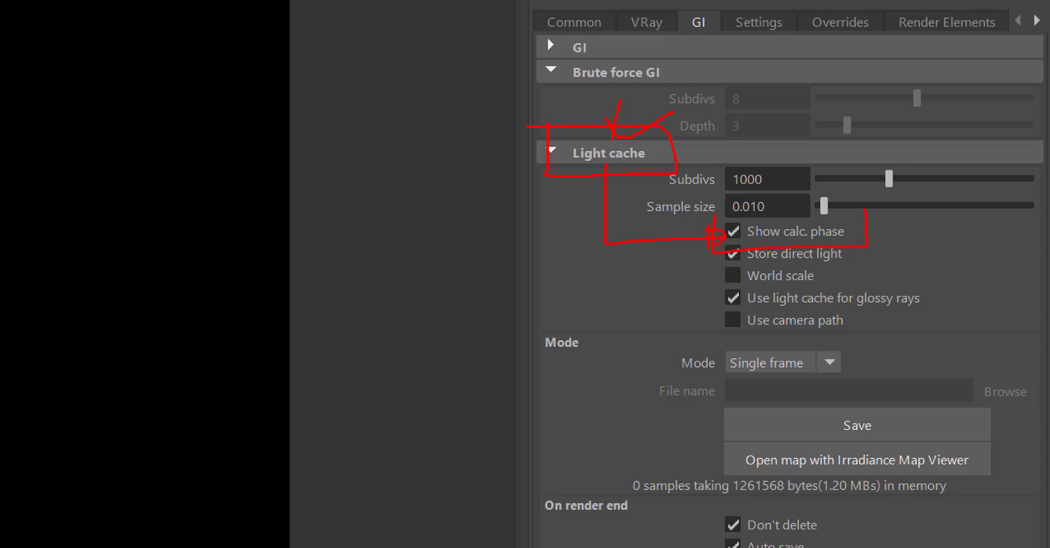
drag(863, 209, 741, 216)
drag(766, 217, 803, 204)
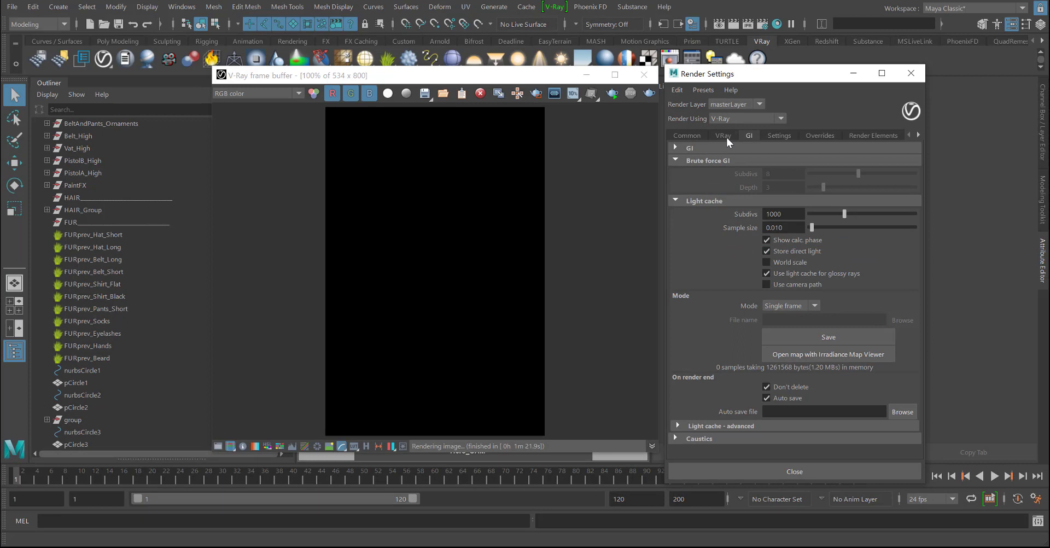
click(723, 135)
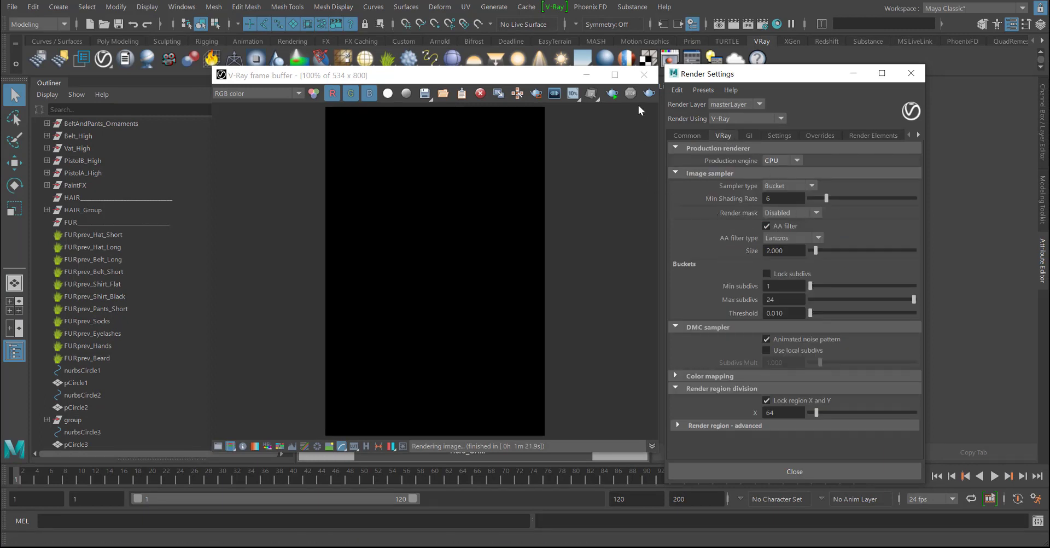
click(750, 135)
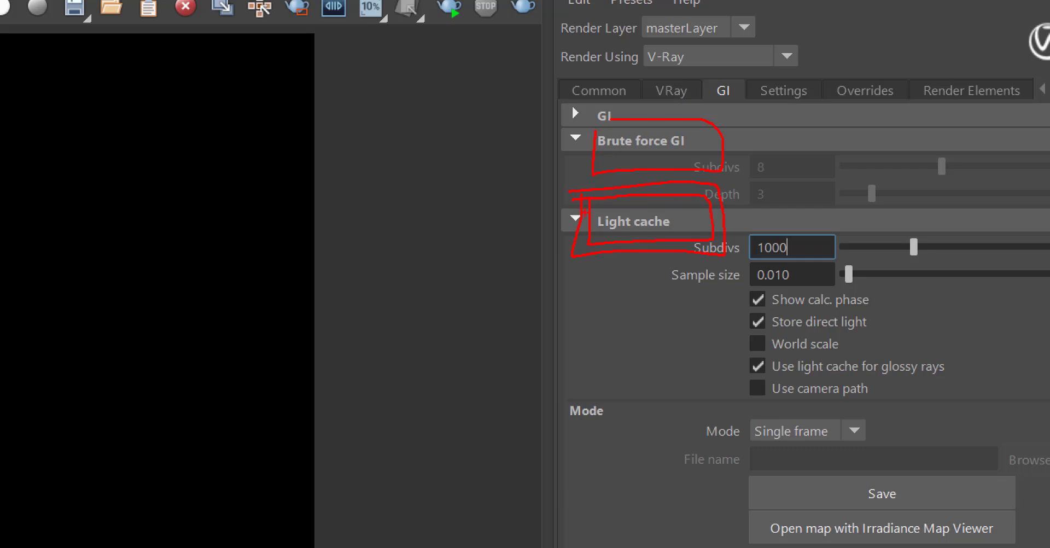
mouse_move(712, 200)
mouse_down()
mouse_move(601, 268)
mouse_move(529, 296)
mouse_up()
drag(392, 189, 303, 200)
drag(360, 173, 349, 239)
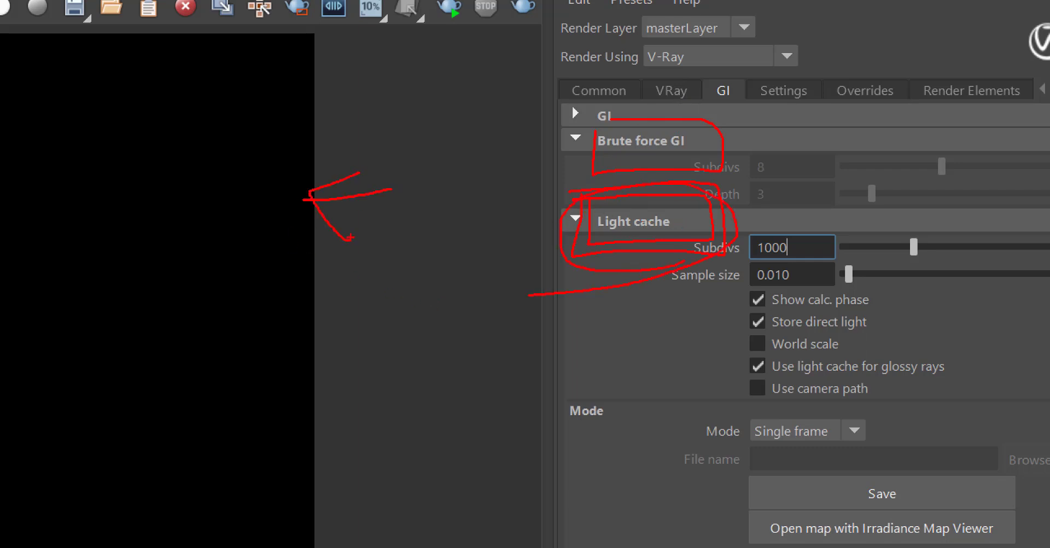
drag(343, 175, 345, 250)
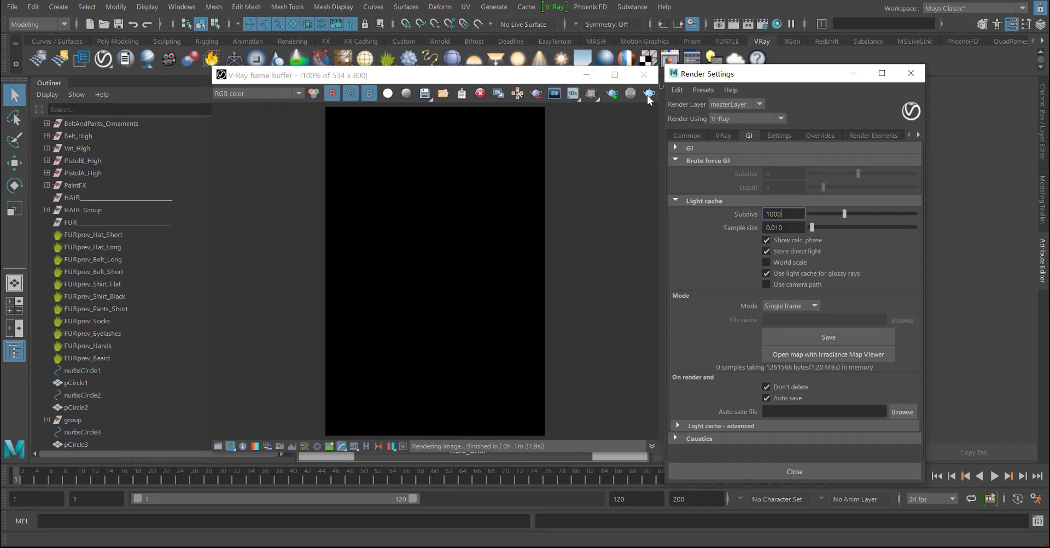
- Render the Hero_CAM view with global illumination and examine the character up close in the frame buffer
click(649, 93)
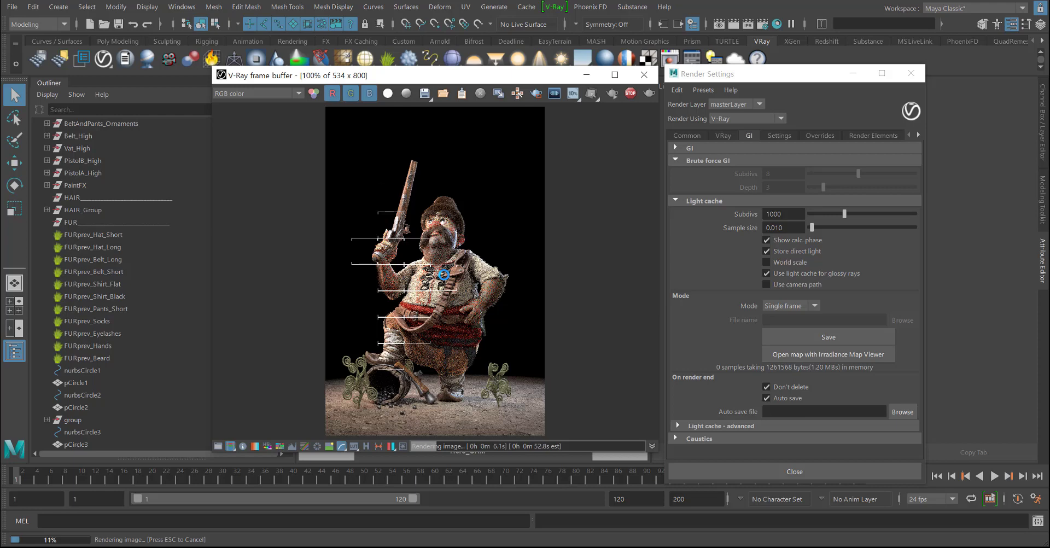
scroll(442, 274, up, 1)
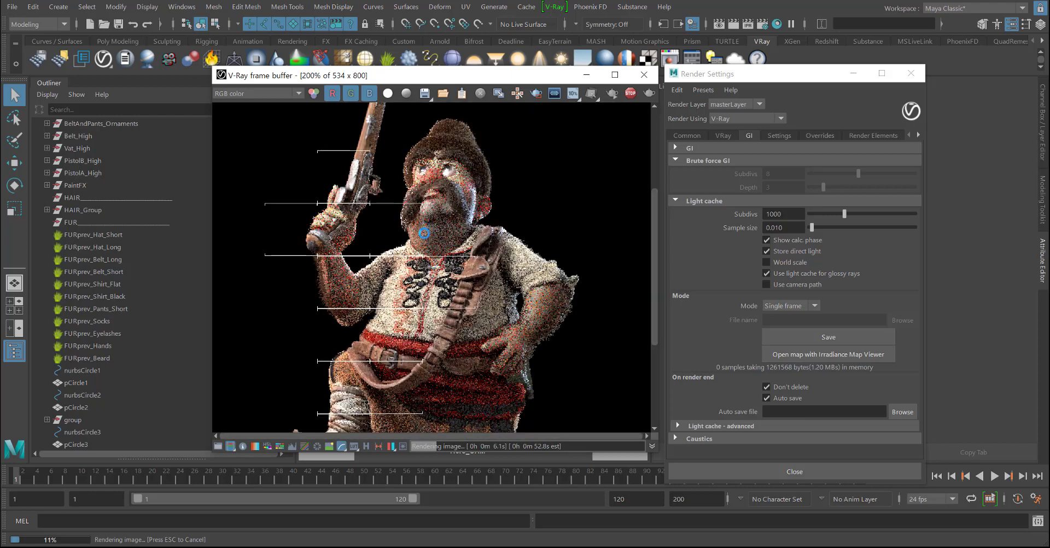
middle_drag(424, 233, 415, 271)
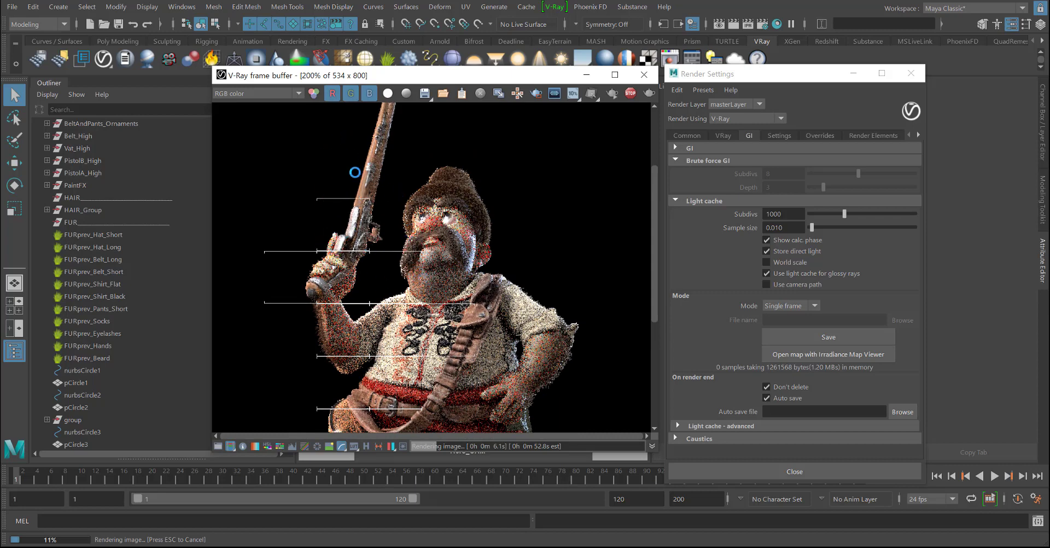
middle_drag(457, 283, 452, 241)
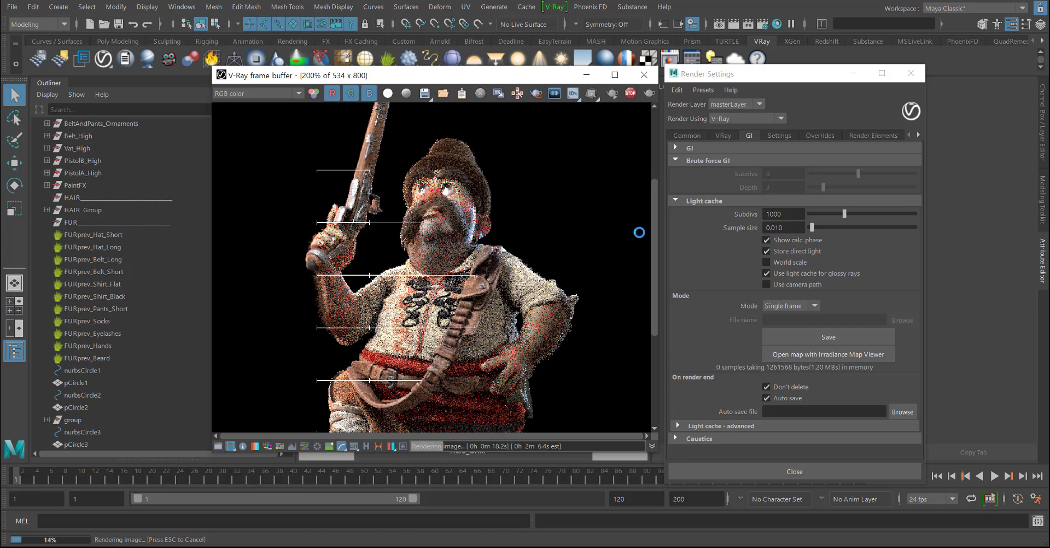
scroll(455, 228, up, 1)
mouse_move(454, 207)
middle_down()
mouse_move(455, 254)
mouse_move(466, 207)
middle_up()
scroll(460, 255, down, 1)
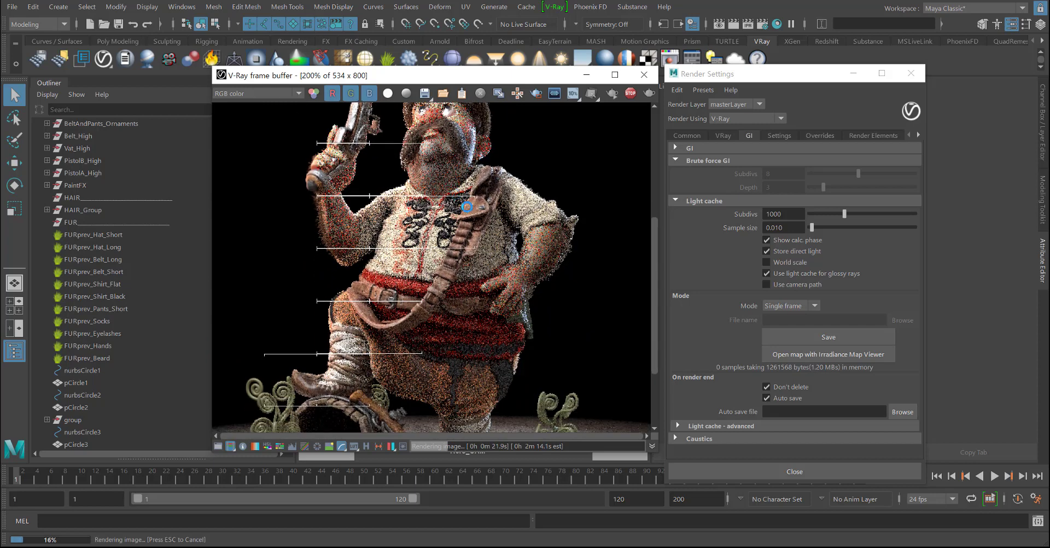
scroll(466, 209, down, 1)
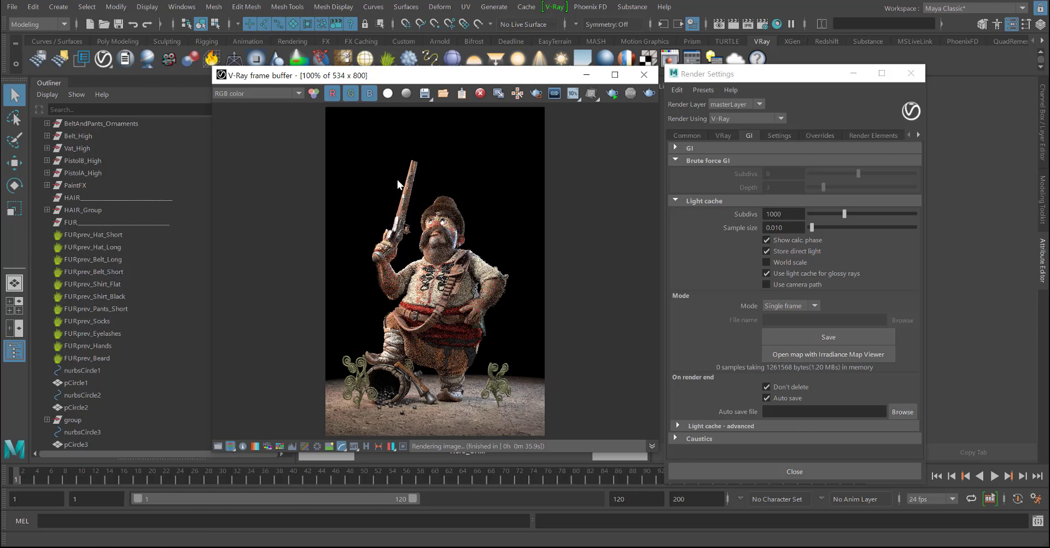
scroll(385, 195, up, 1)
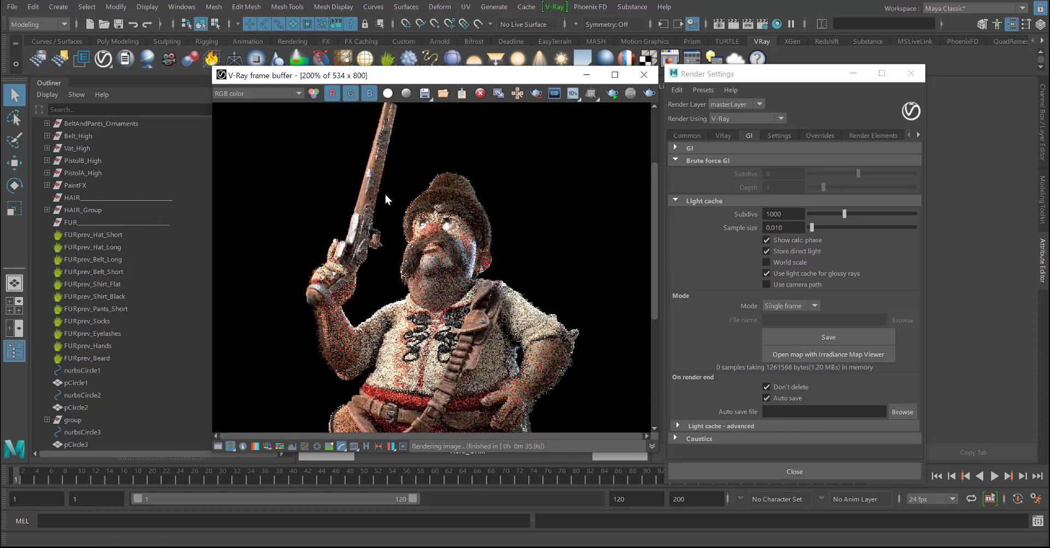
scroll(420, 207, down, 1)
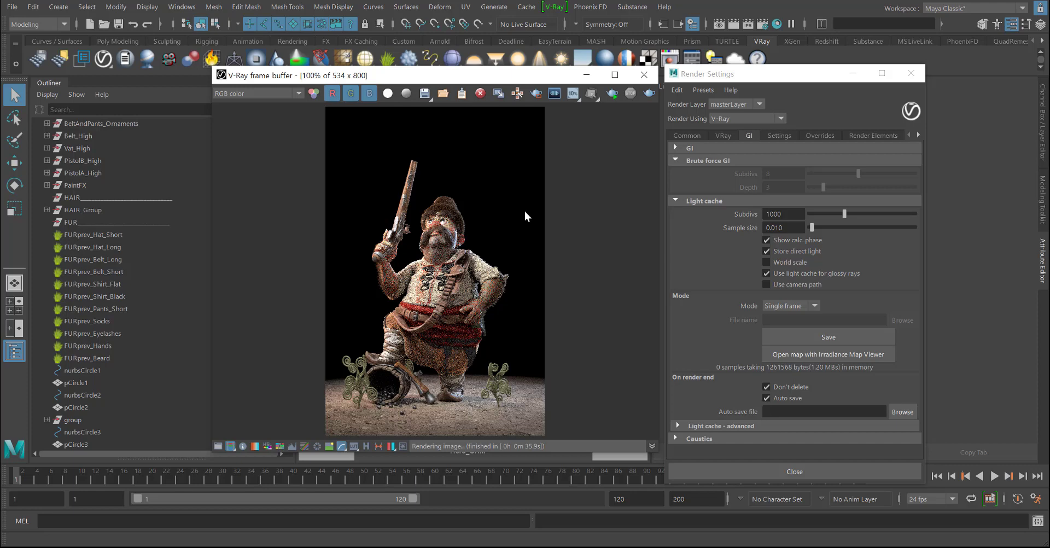
- Enable distributed rendering in the V-Ray render settings
click(783, 134)
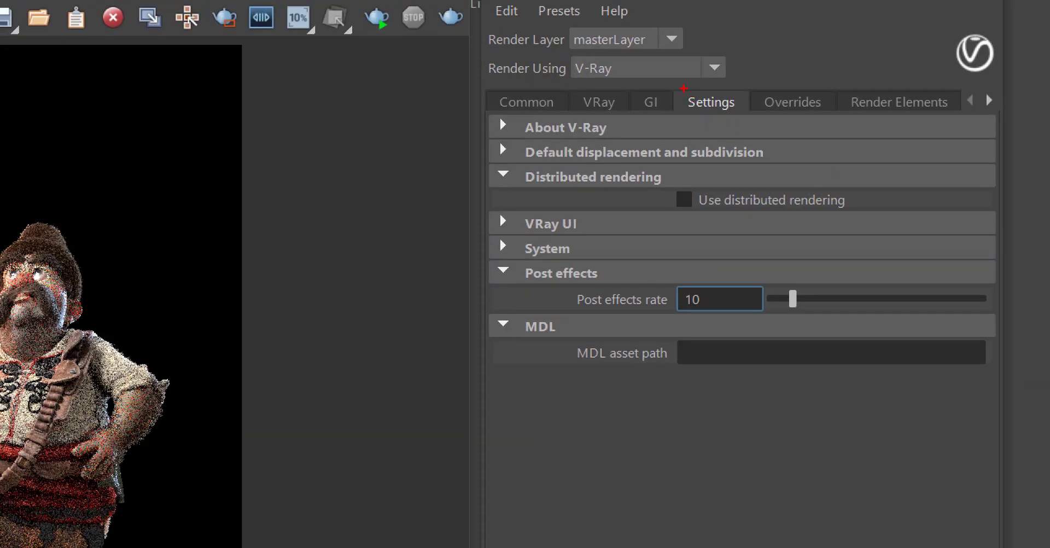
mouse_move(682, 88)
mouse_down()
mouse_move(774, 125)
mouse_move(674, 80)
mouse_up()
mouse_move(513, 157)
mouse_down()
mouse_move(679, 195)
mouse_move(643, 159)
mouse_move(500, 159)
mouse_move(688, 164)
mouse_move(473, 167)
mouse_move(477, 196)
mouse_up()
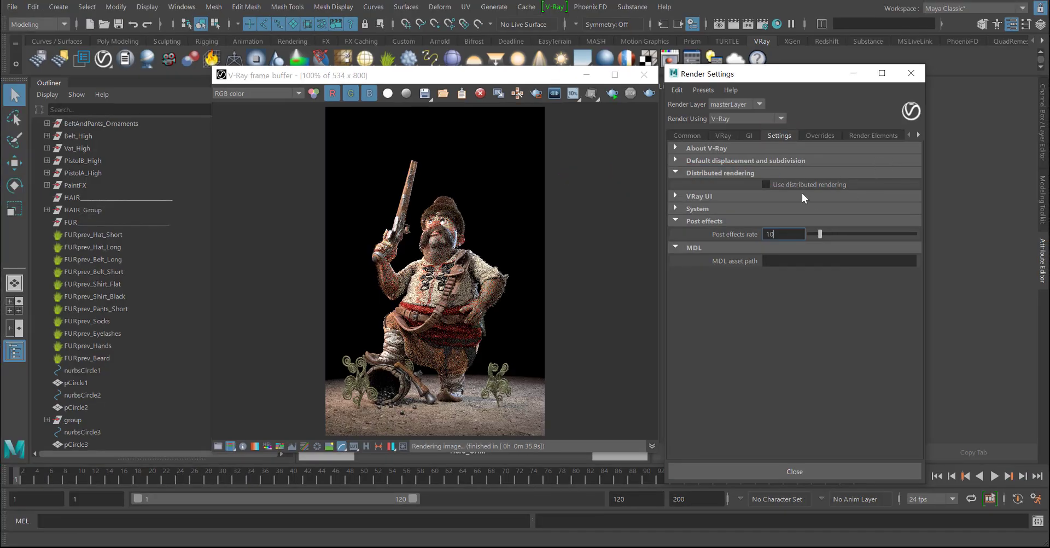
click(685, 199)
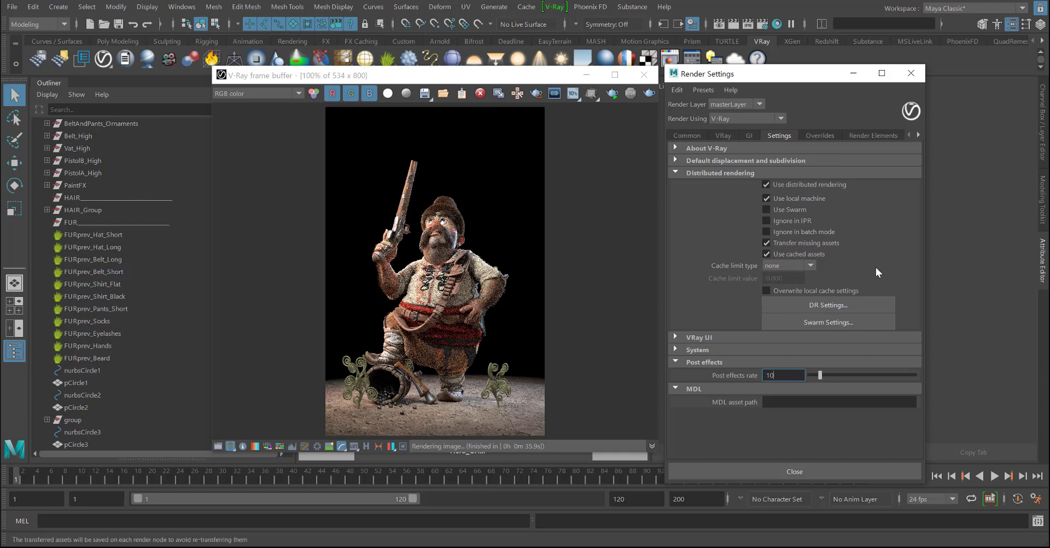
- Resolve and review the listed server in the distributed rendering settings, then return to the render settings
click(847, 305)
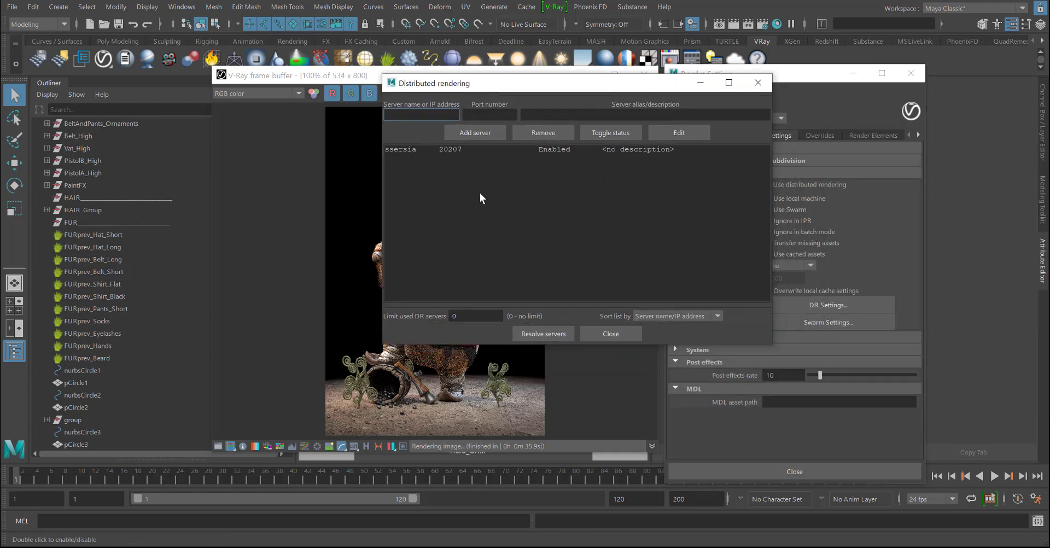
click(690, 133)
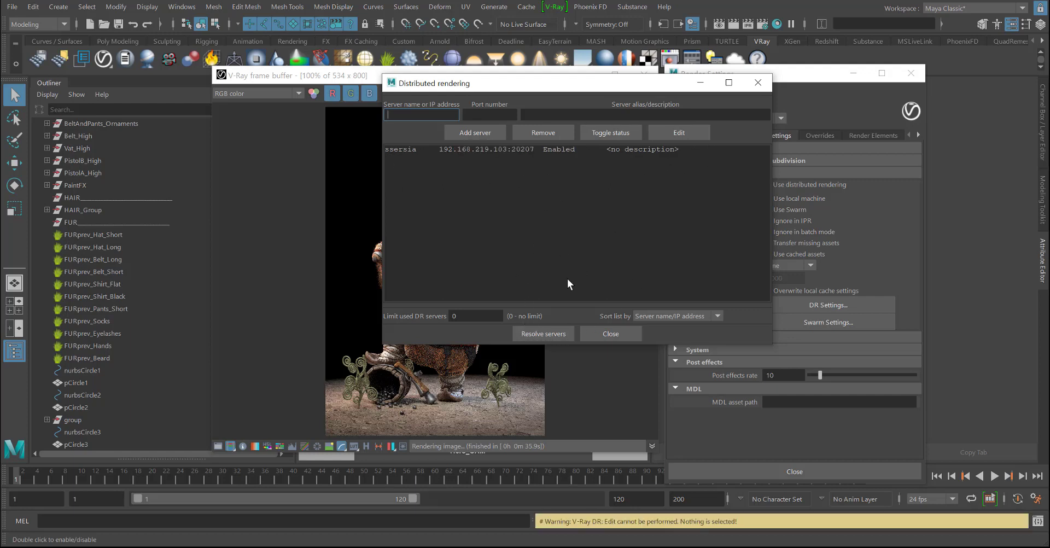
click(513, 150)
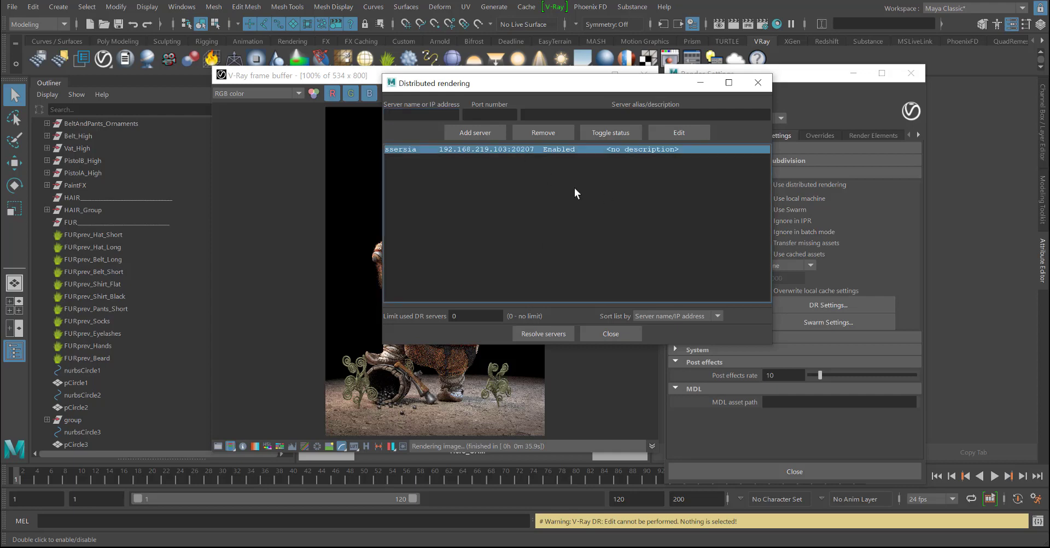
click(758, 82)
drag(780, 74, 796, 64)
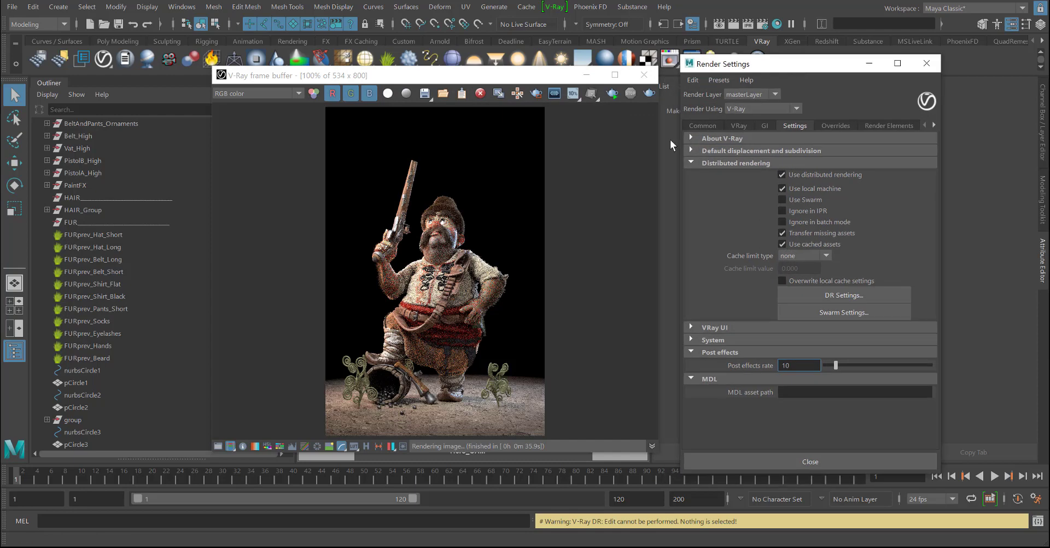
- Clear the rendered image from the V-Ray frame buffer and review the global illumination, distributed rendering and override settings
click(481, 93)
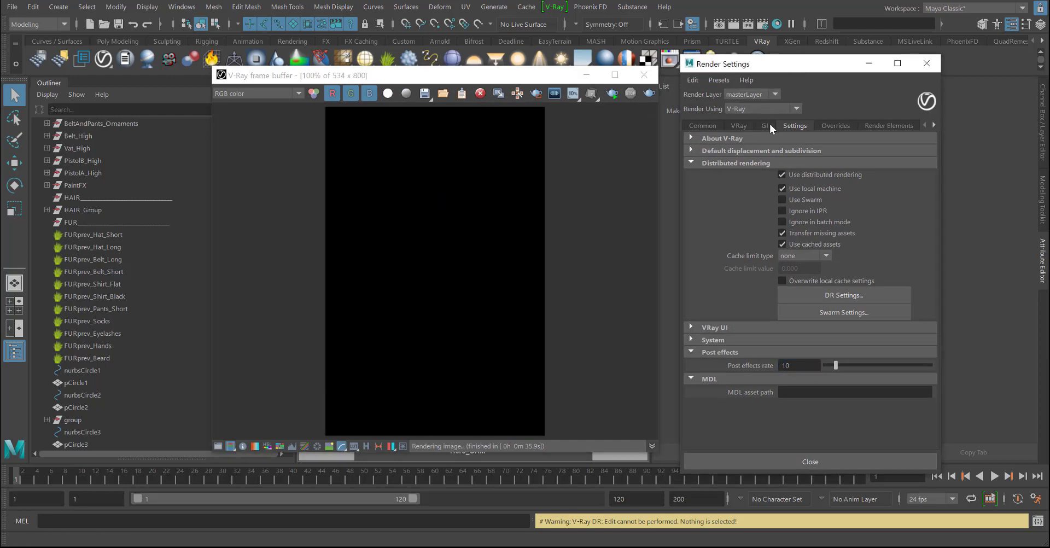
click(765, 125)
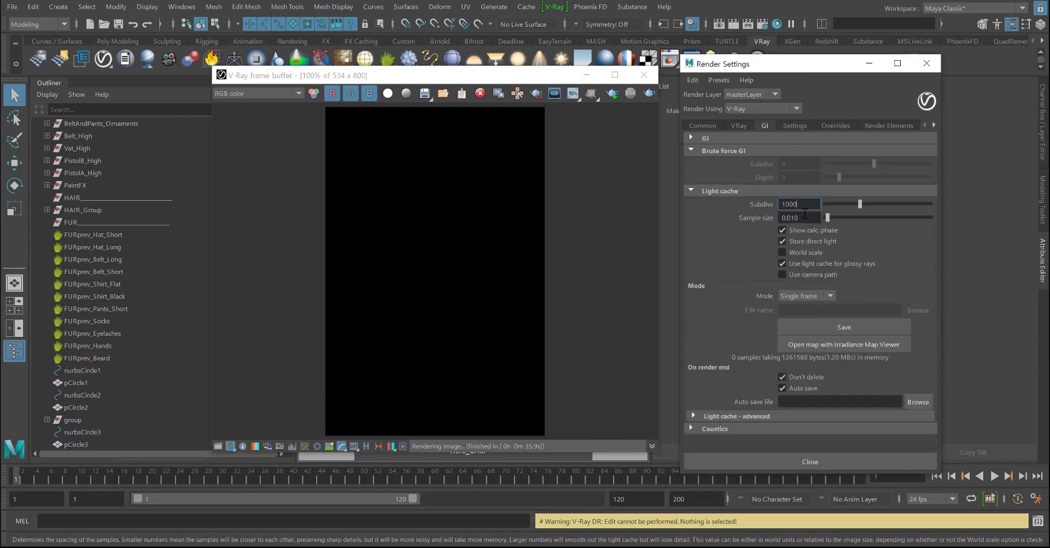
click(798, 125)
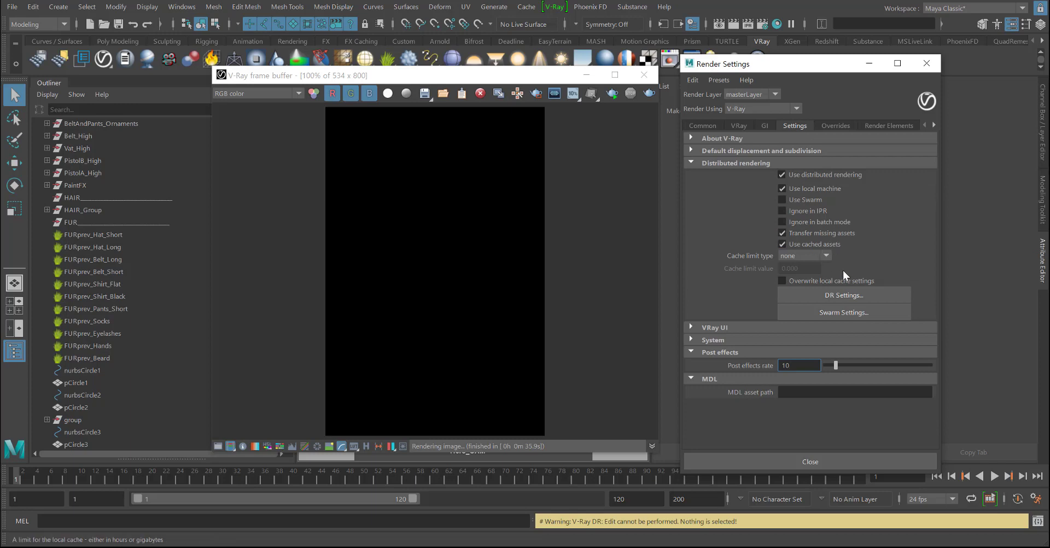
click(835, 125)
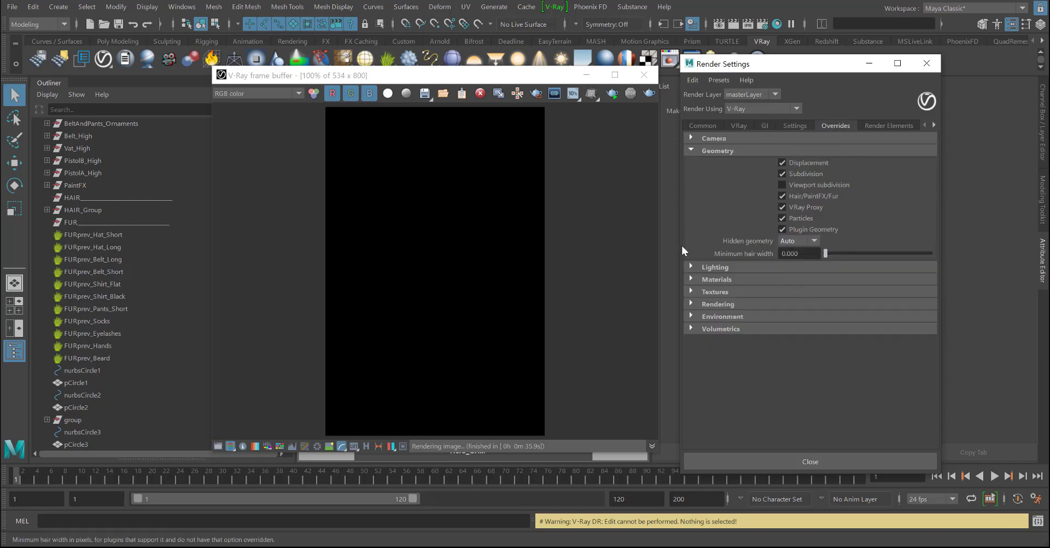
- Reposition the V-Ray frame buffer clear of the render settings and select the character's gu_Hands object in the viewport
drag(505, 77, 532, 338)
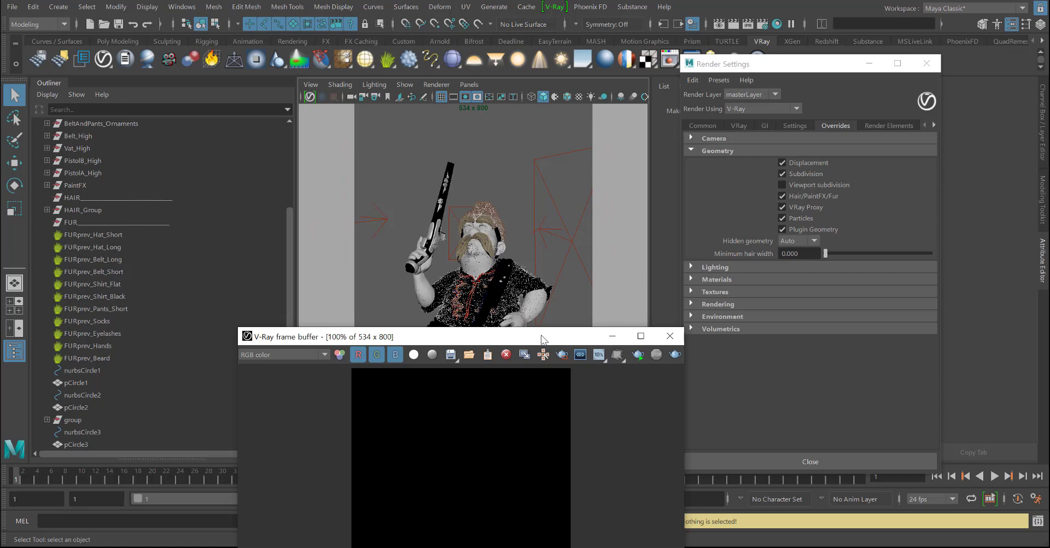
drag(543, 339, 561, 124)
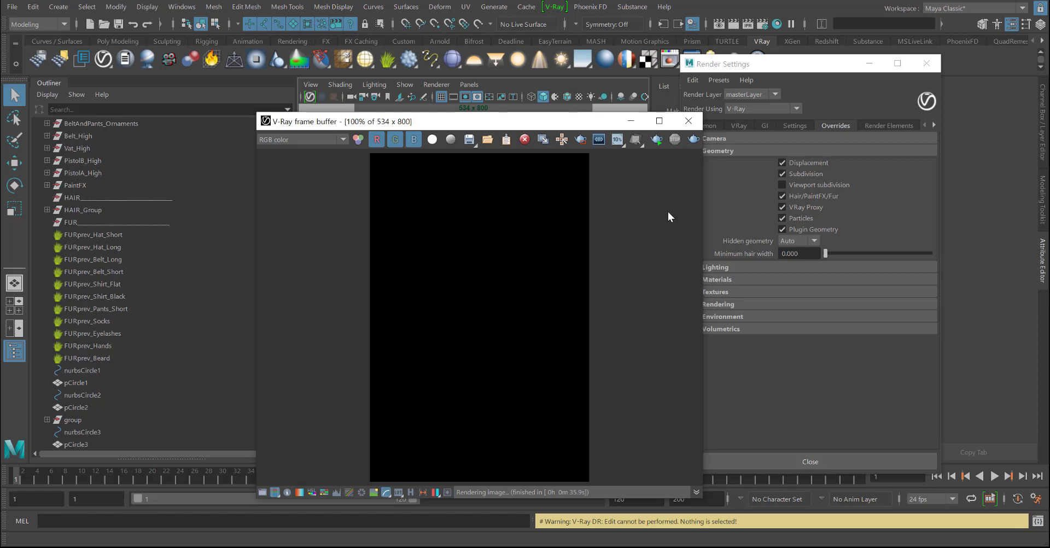
drag(565, 121, 464, 111)
click(484, 286)
click(436, 301)
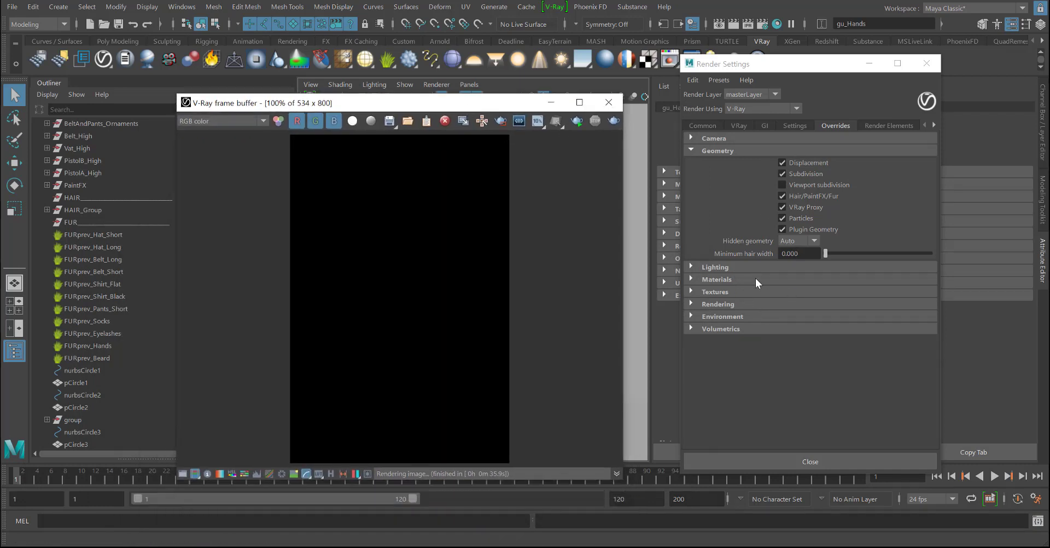
- Enable caching of geometry plugins and of bitmaps between renders in the rendering overrides
click(713, 151)
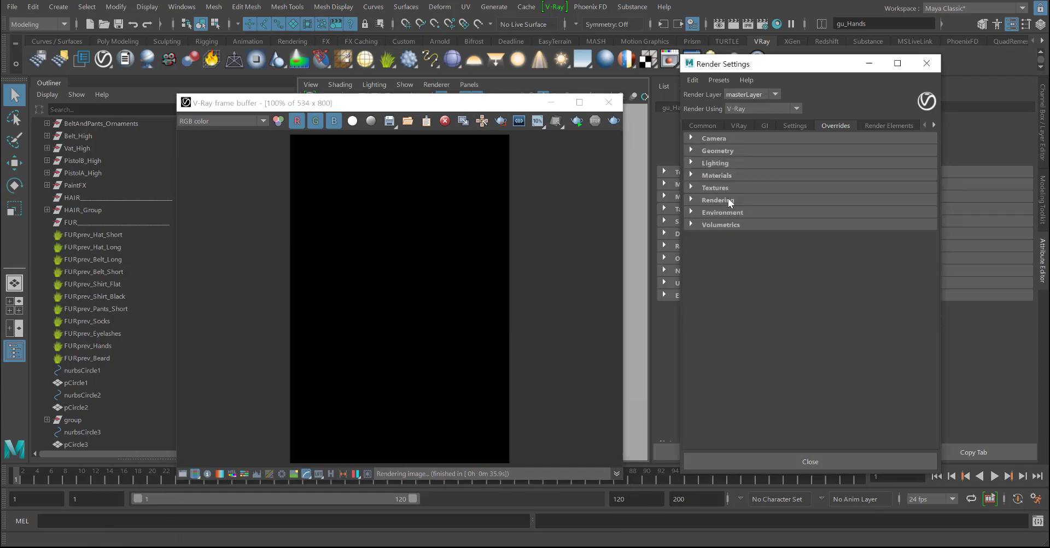
click(718, 200)
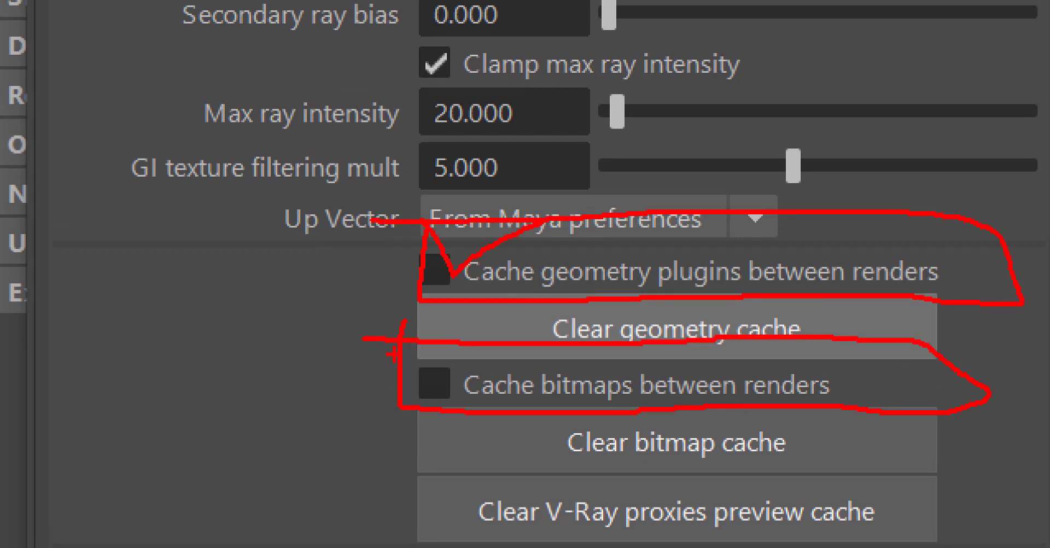
key(Escape)
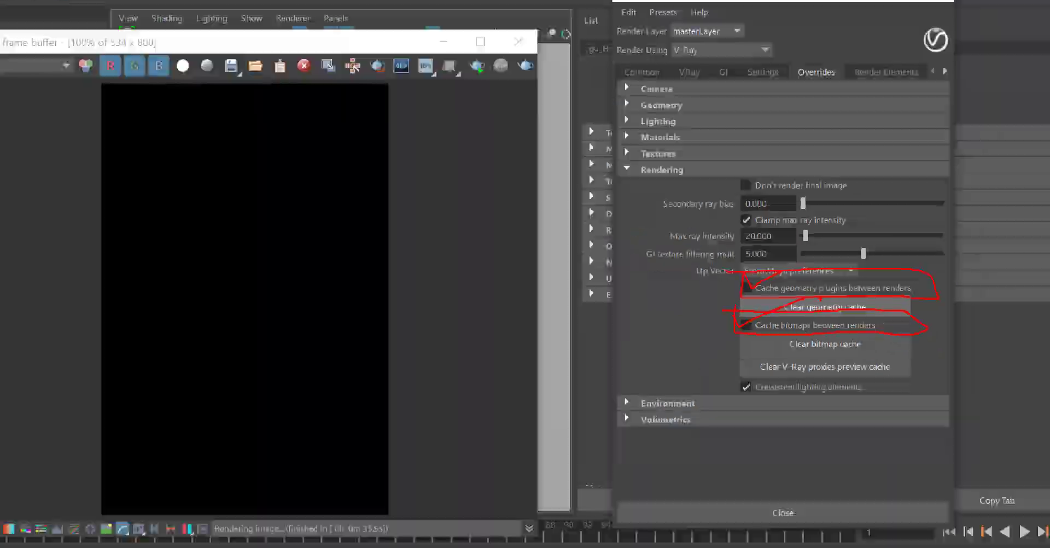
click(532, 274)
click(821, 323)
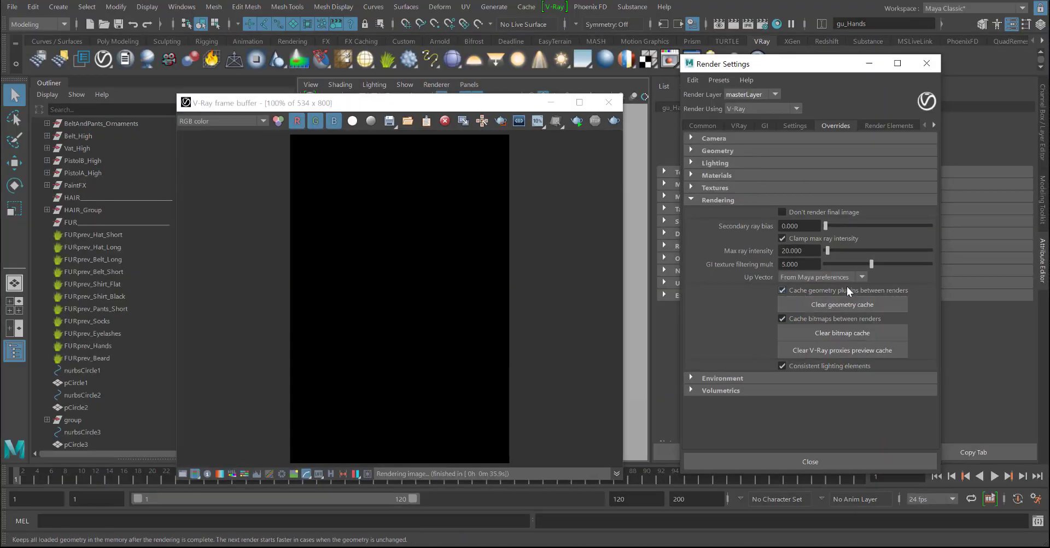
click(738, 125)
click(836, 125)
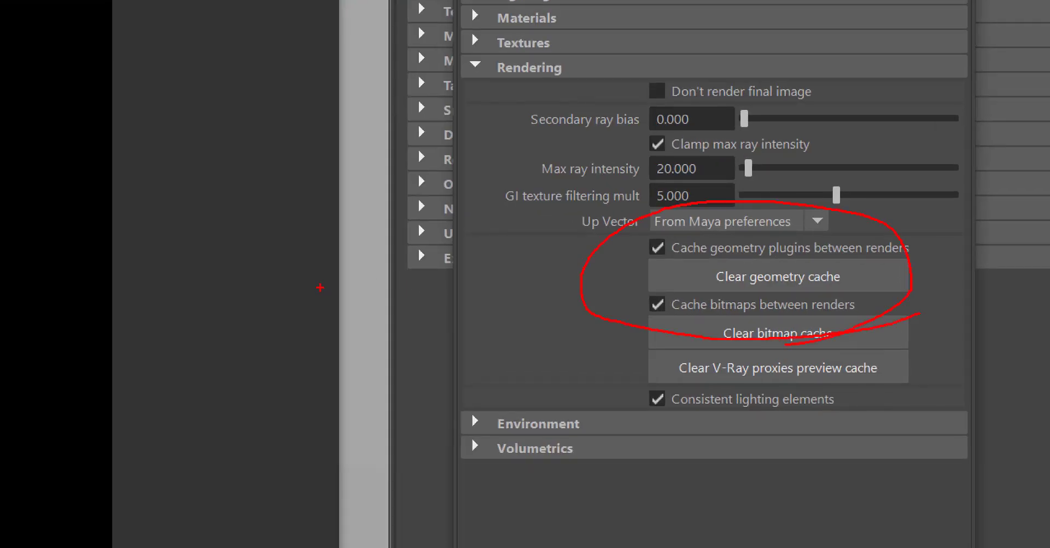
mouse_move(294, 263)
mouse_down()
mouse_move(318, 306)
mouse_move(331, 305)
mouse_up()
drag(344, 299, 361, 301)
drag(384, 255, 394, 304)
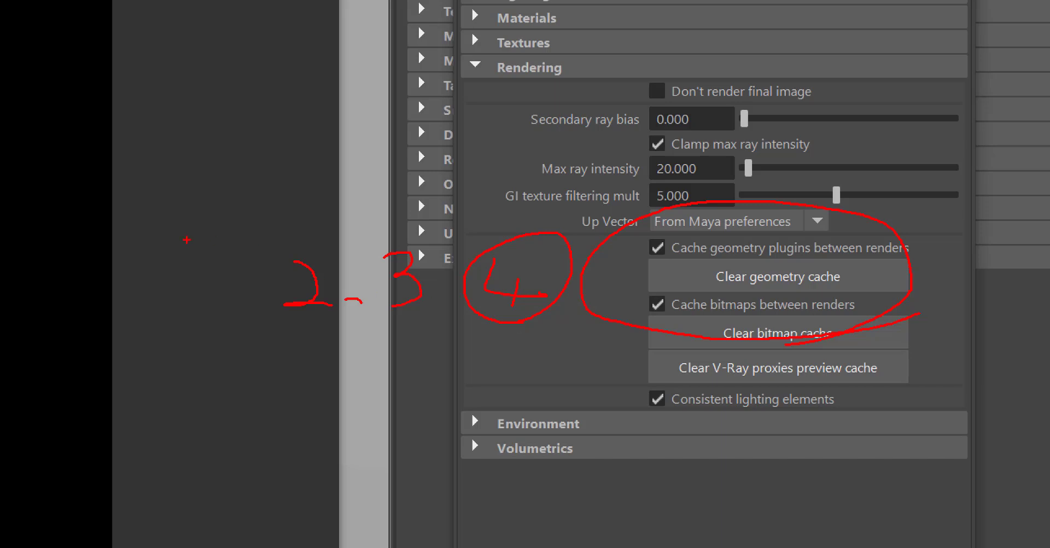
mouse_move(246, 207)
mouse_down()
mouse_move(258, 292)
mouse_move(606, 198)
mouse_move(226, 191)
mouse_up()
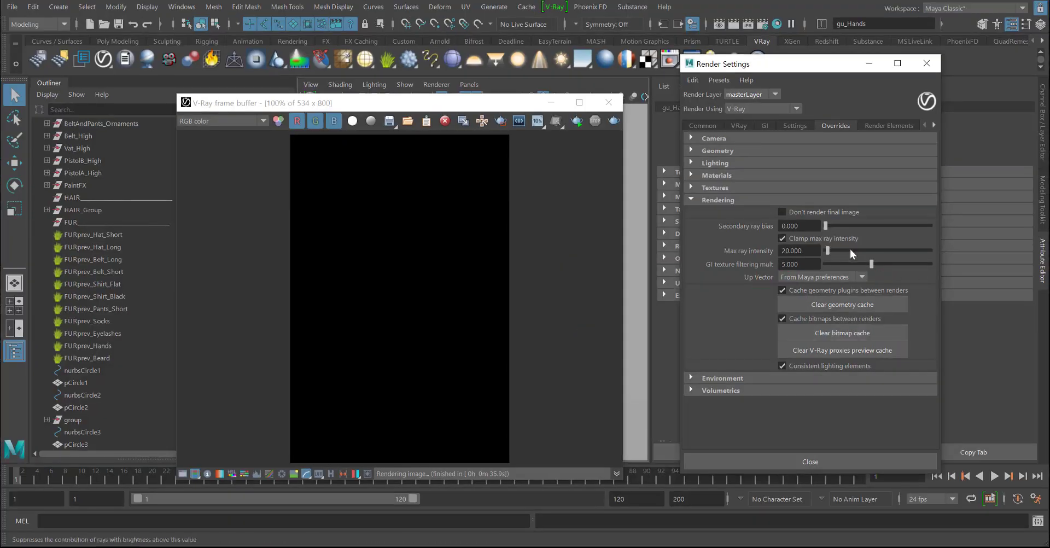
- Start a distributed render of the character using the Bucket sampler and move the frame buffer higher
click(738, 124)
click(609, 127)
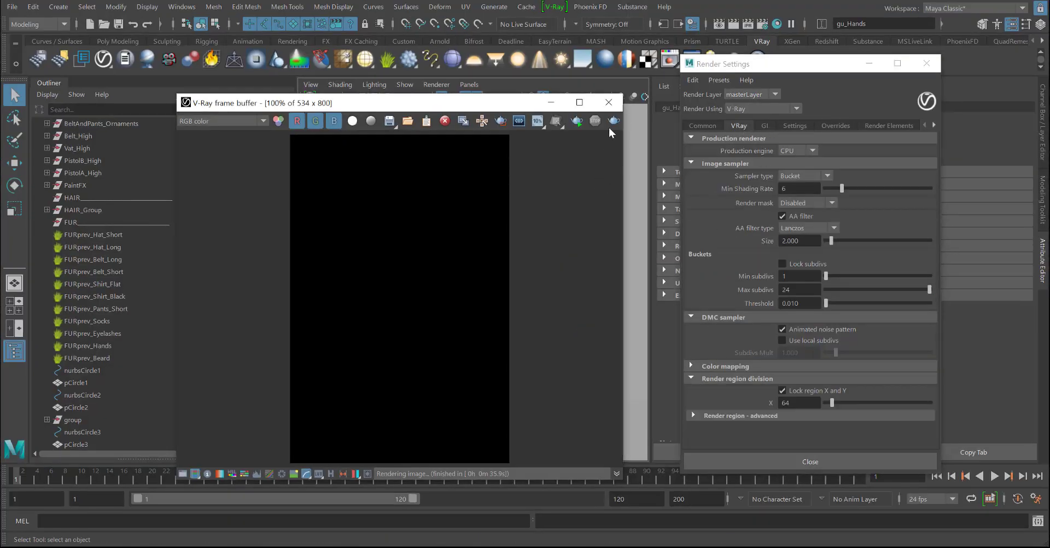
click(614, 121)
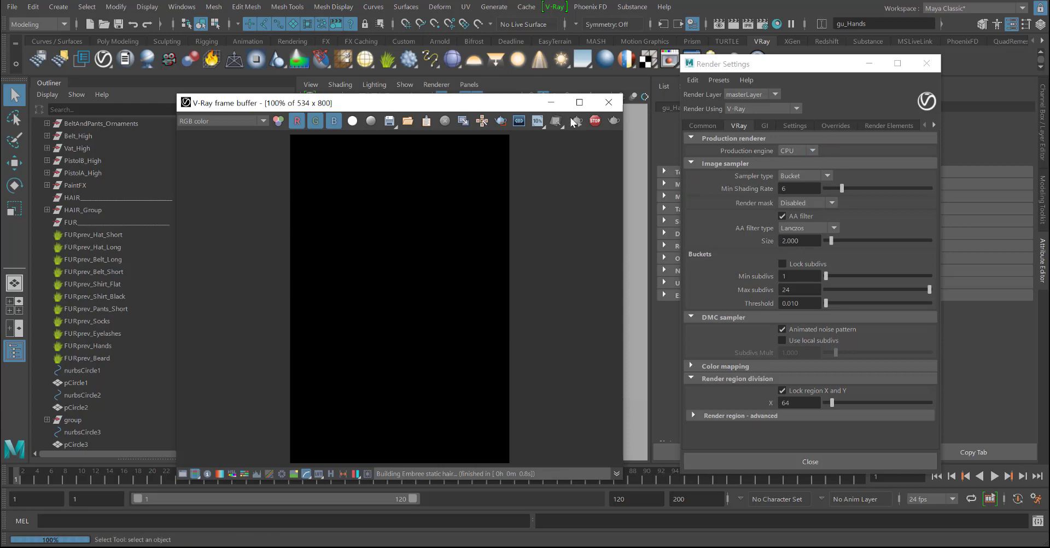
drag(513, 104, 519, 74)
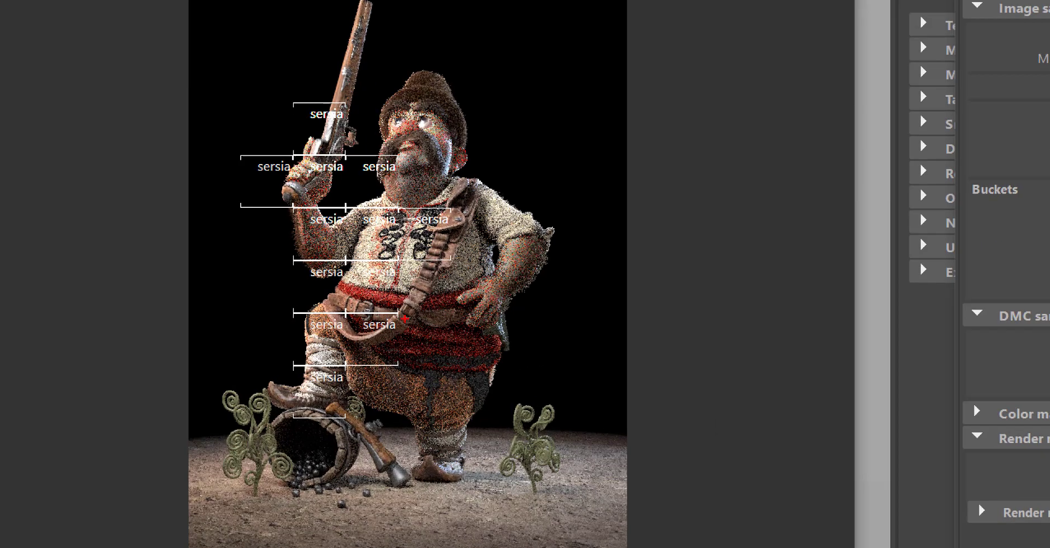
mouse_move(430, 396)
mouse_down()
mouse_move(195, 339)
mouse_move(351, 359)
mouse_move(349, 347)
mouse_up()
drag(378, 20, 347, 104)
drag(344, 50, 414, 76)
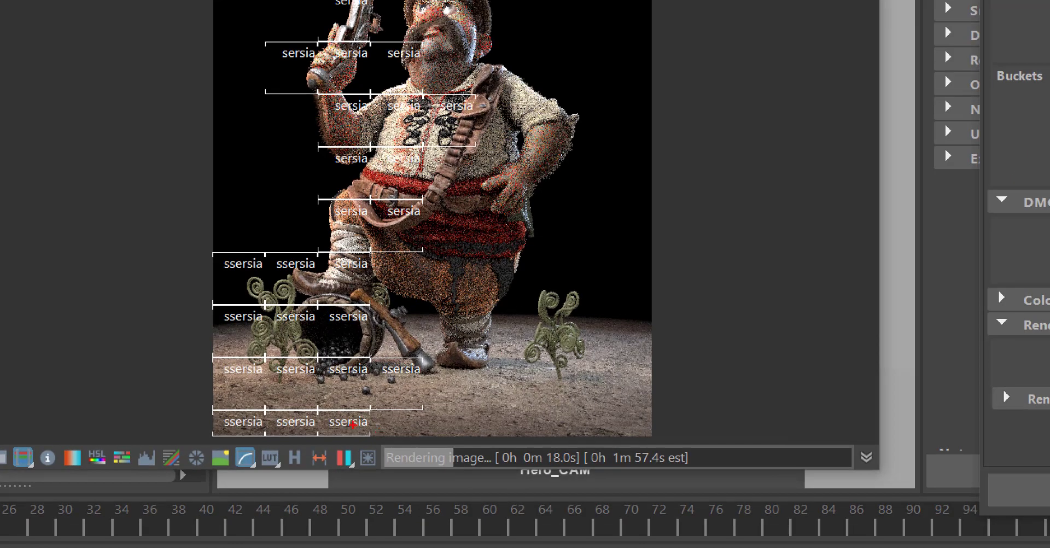
drag(278, 374, 375, 432)
mouse_move(177, 314)
mouse_down()
mouse_move(396, 236)
mouse_move(441, 347)
mouse_move(377, 416)
mouse_up()
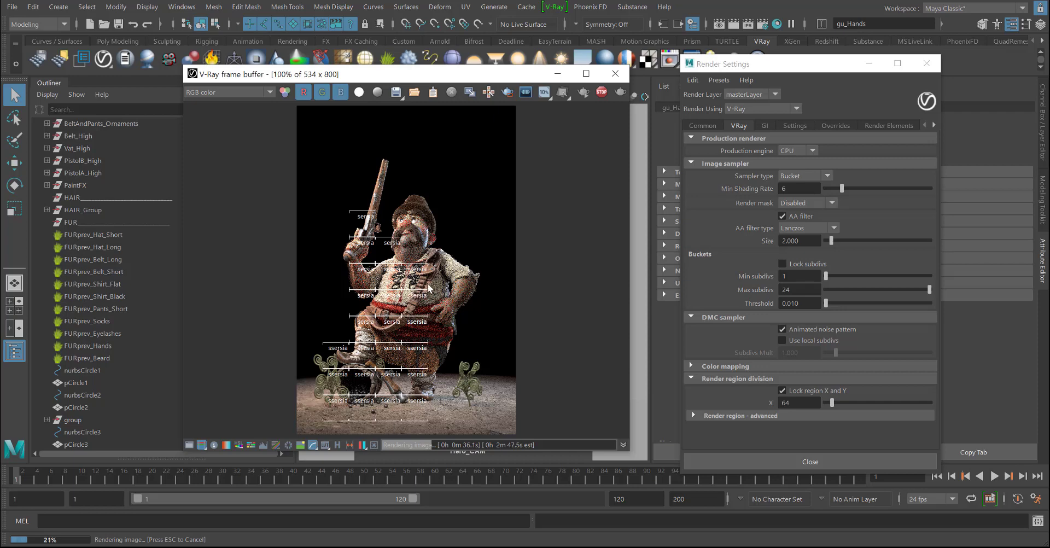
- Examine the character up close during the distributed render, and stop the render
scroll(428, 284, up, 1)
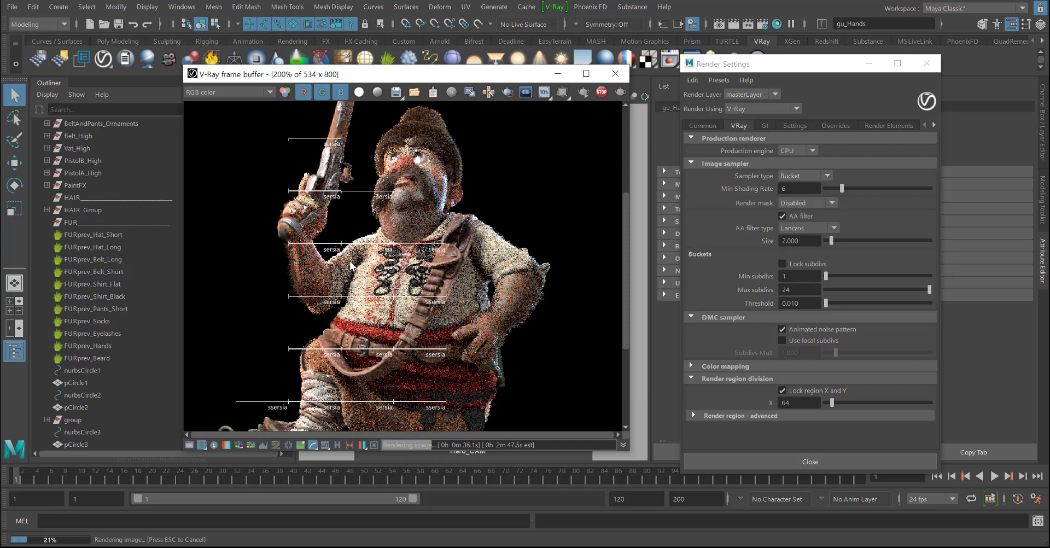
middle_drag(365, 271, 390, 231)
scroll(392, 232, down, 1)
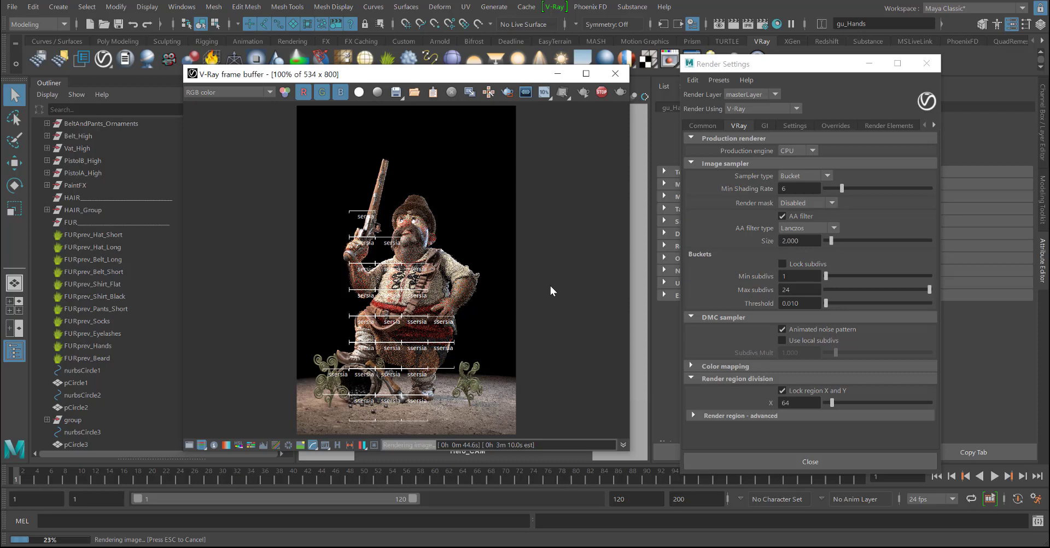
click(602, 94)
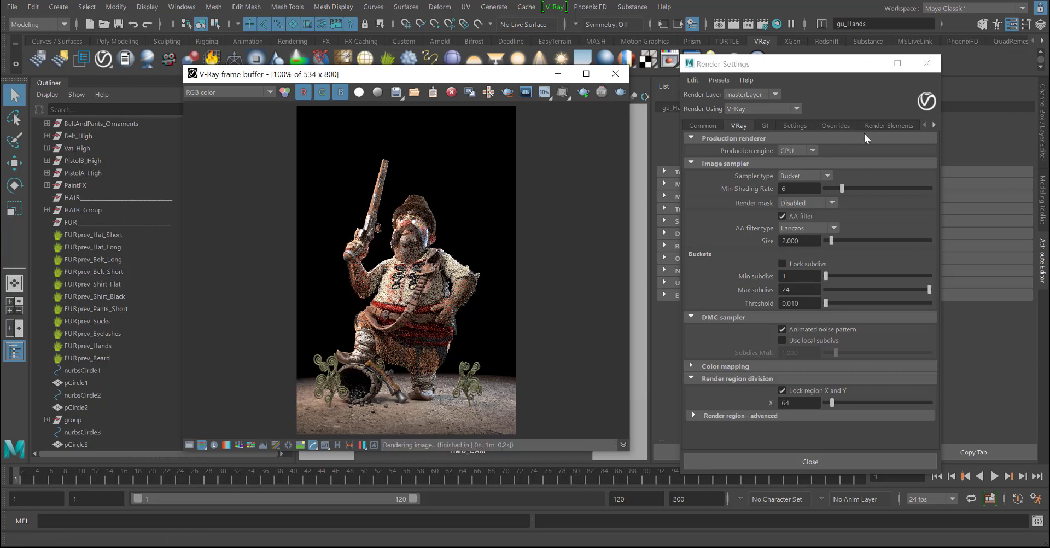
- Disable distributed rendering and return to the image sampler settings
click(802, 126)
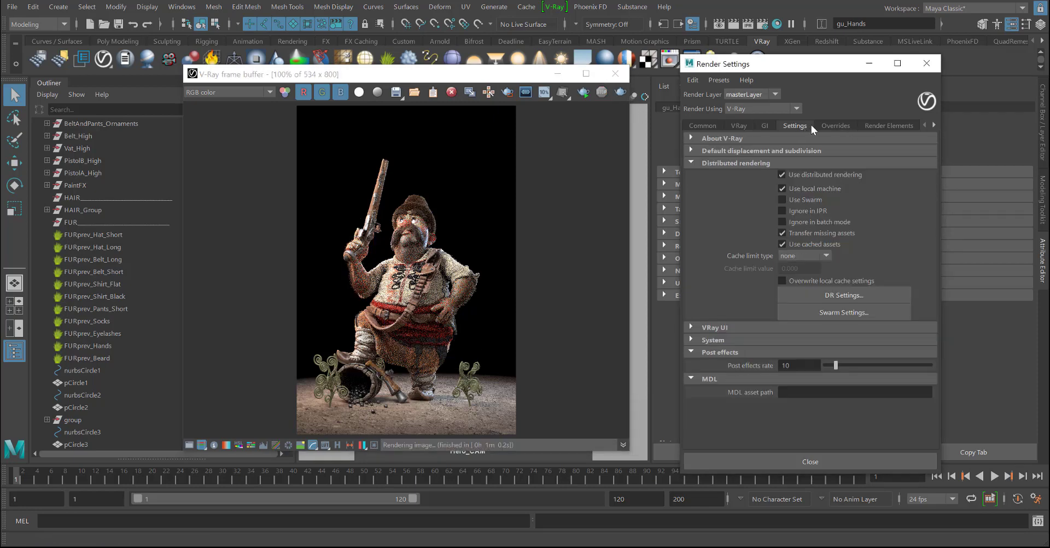
click(826, 174)
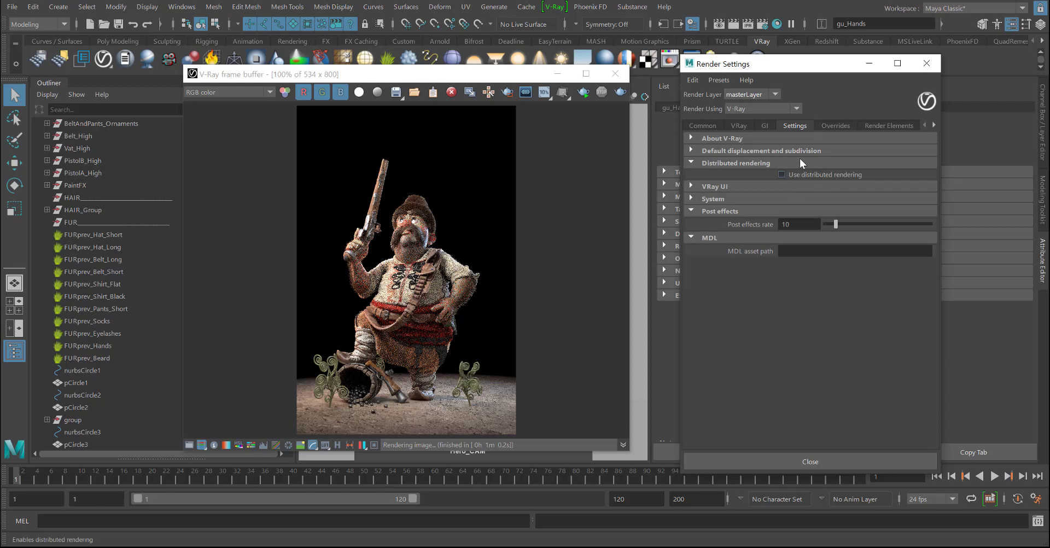
click(739, 125)
- Examine the noise on the character's face, hat and shirt in the stopped render
click(521, 173)
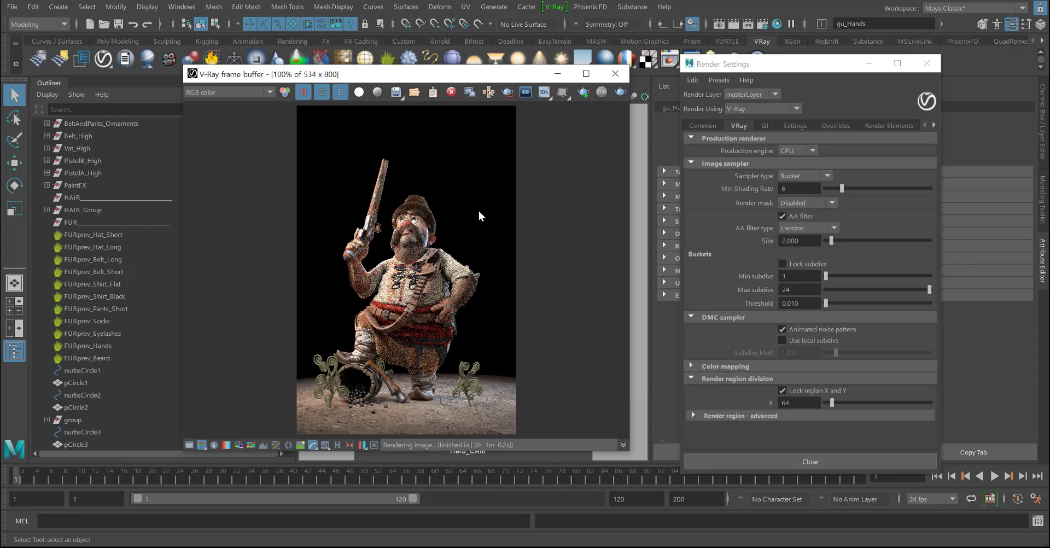
scroll(422, 220, up, 2)
scroll(424, 220, down, 1)
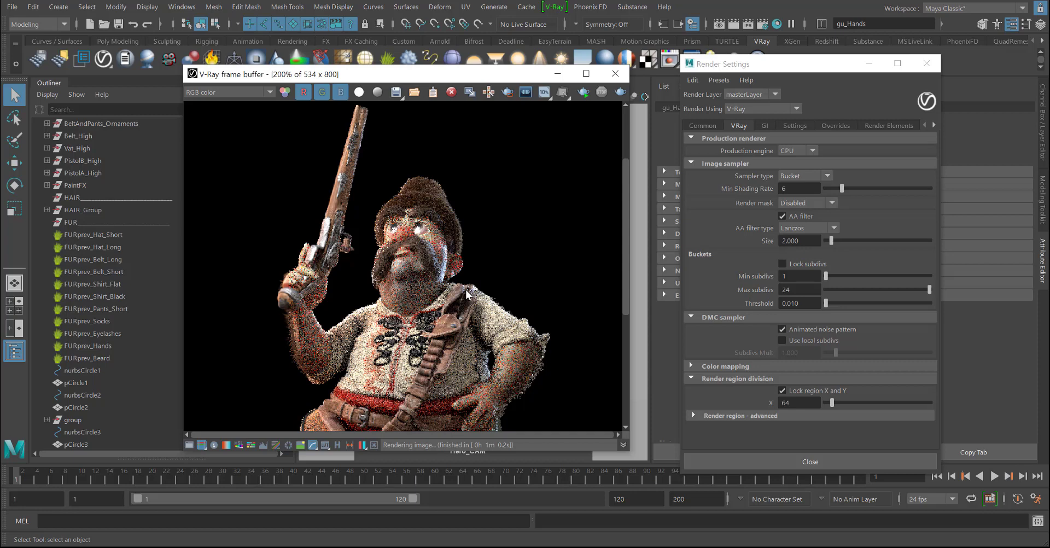
scroll(466, 290, down, 1)
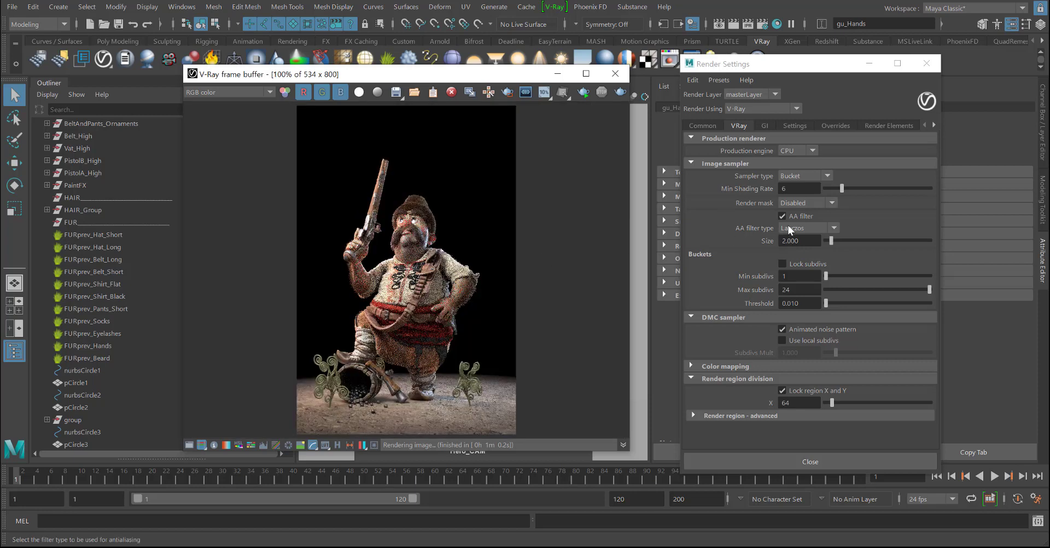
- Set the image sampler type to Progressive
click(801, 179)
click(802, 175)
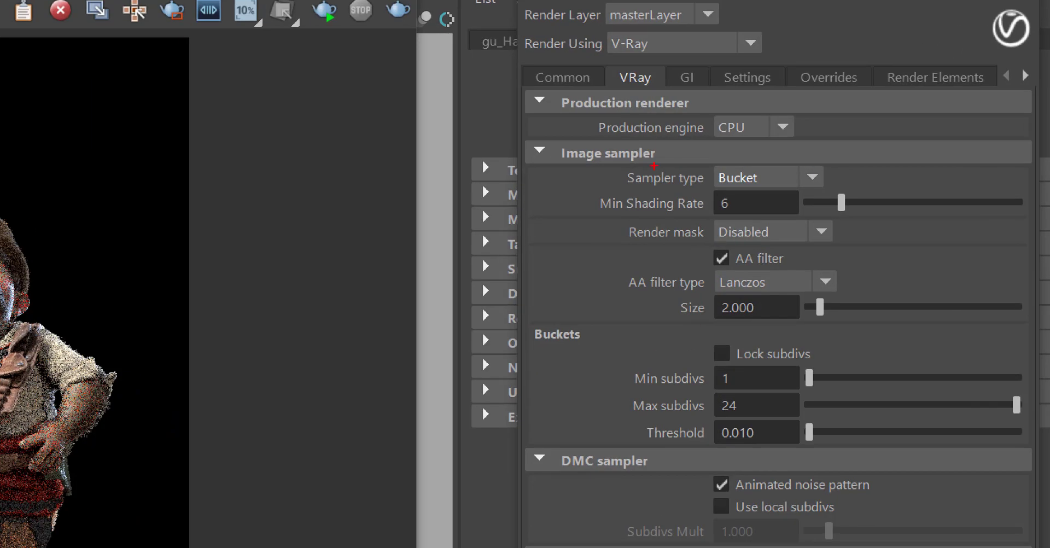
mouse_move(616, 191)
mouse_down()
mouse_move(823, 181)
mouse_move(616, 155)
mouse_up()
drag(768, 198, 703, 208)
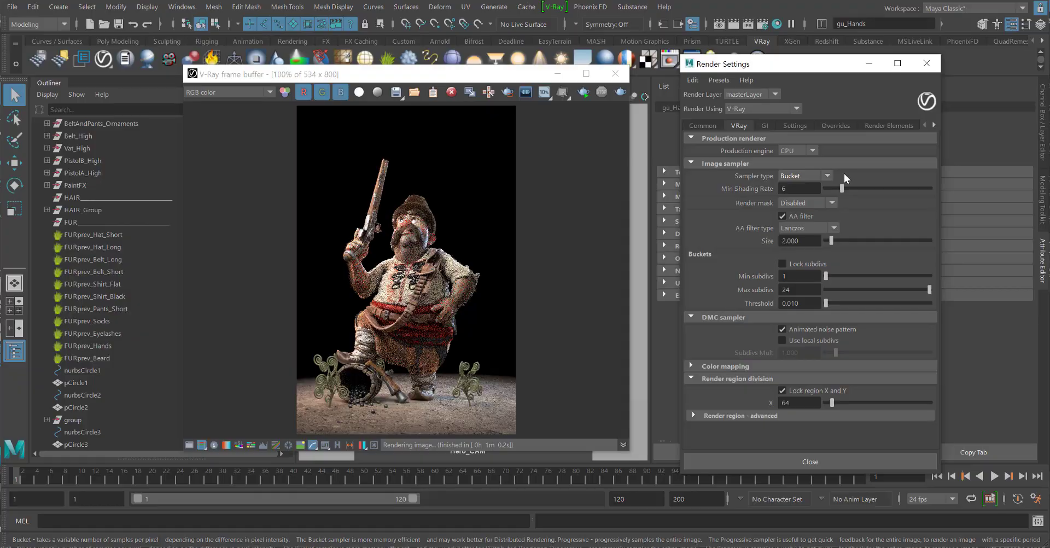
click(794, 174)
click(790, 222)
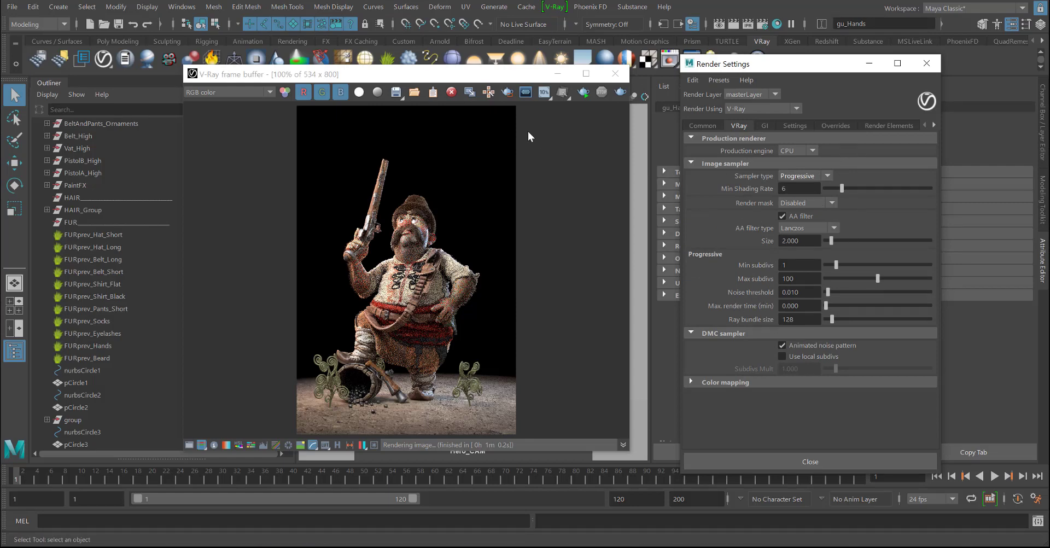
- Clear the frame buffer image and turn off global illumination
click(454, 94)
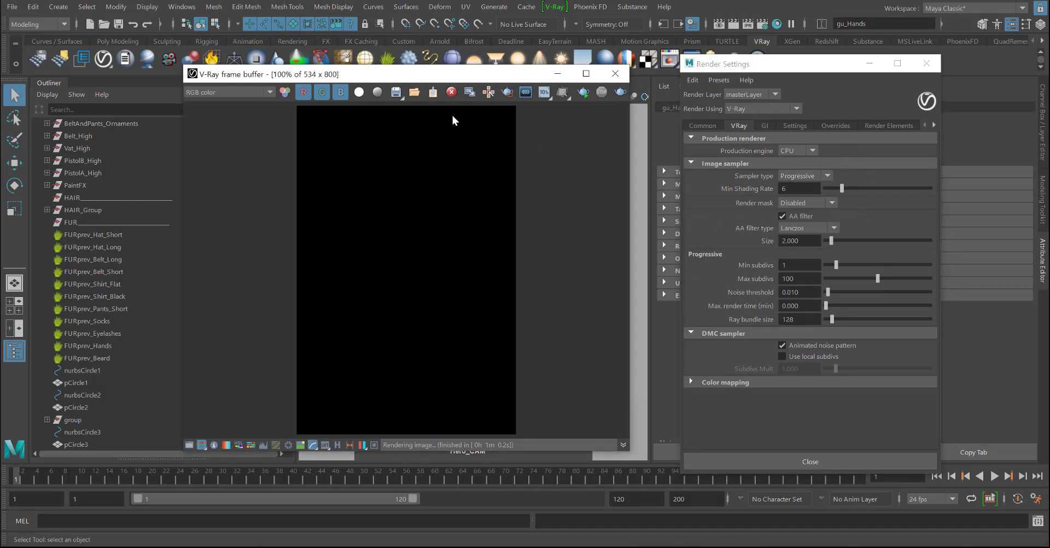
click(767, 126)
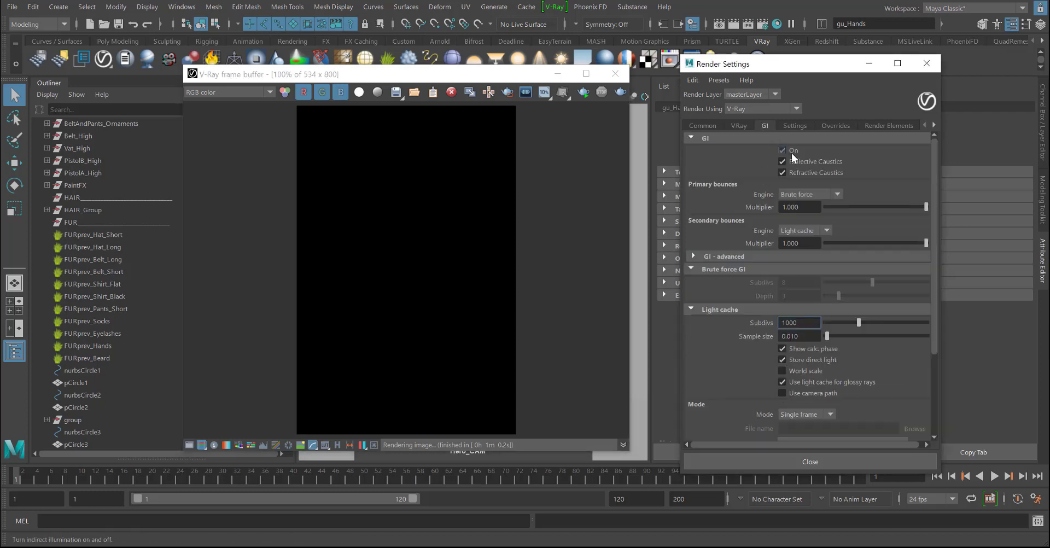
click(792, 152)
- Check the Progressive sampler settings and render the character again in the frame buffer
click(741, 126)
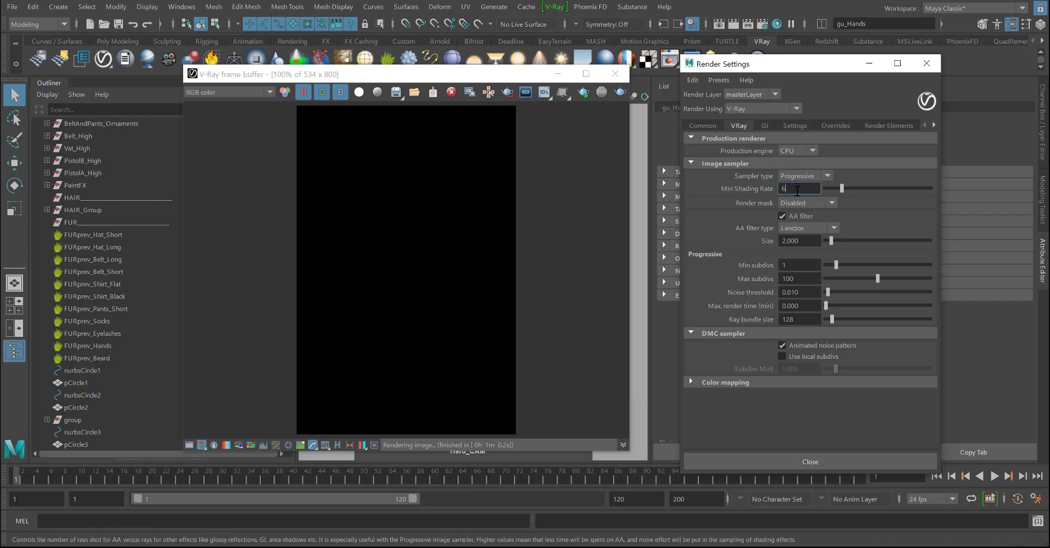
click(582, 148)
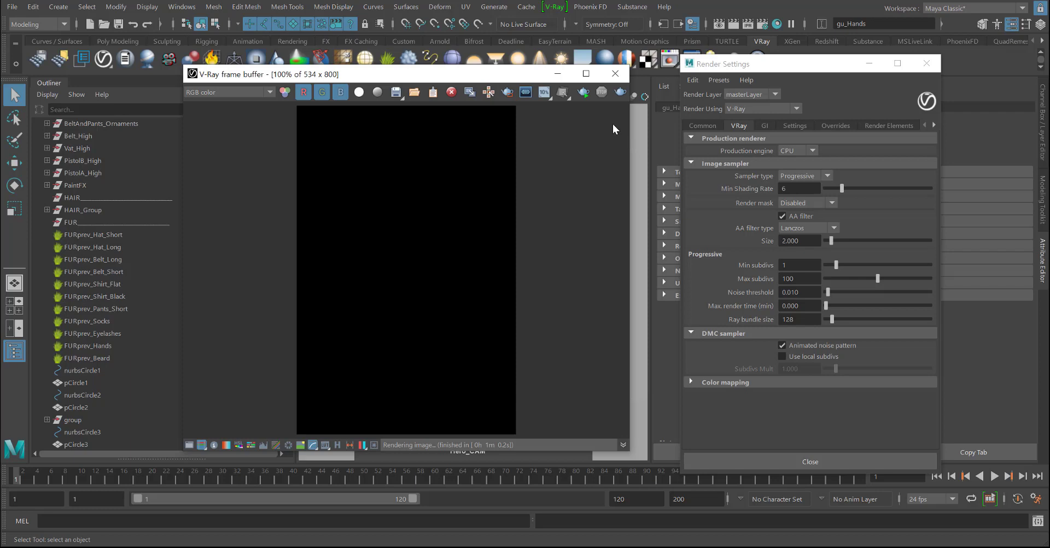
click(620, 92)
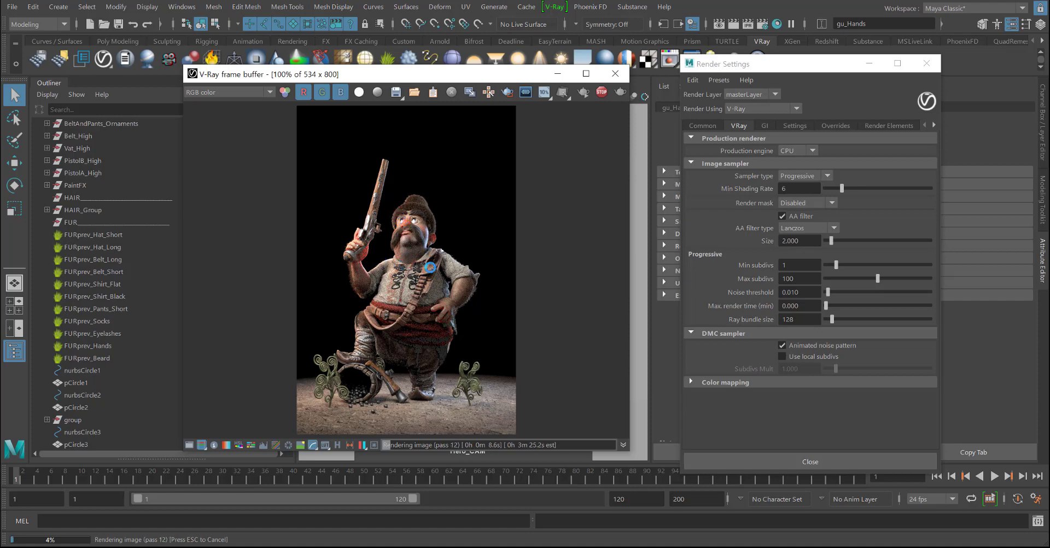
- Examine the noise on the character's face, beard, shirt and belt while the progressive render refines
scroll(413, 279, up, 1)
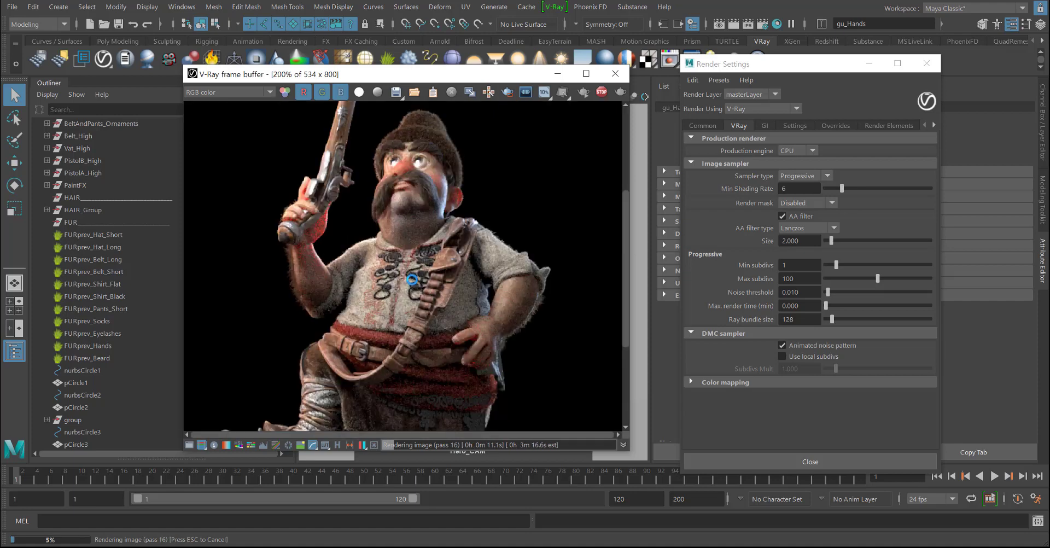
middle_drag(410, 235, 410, 280)
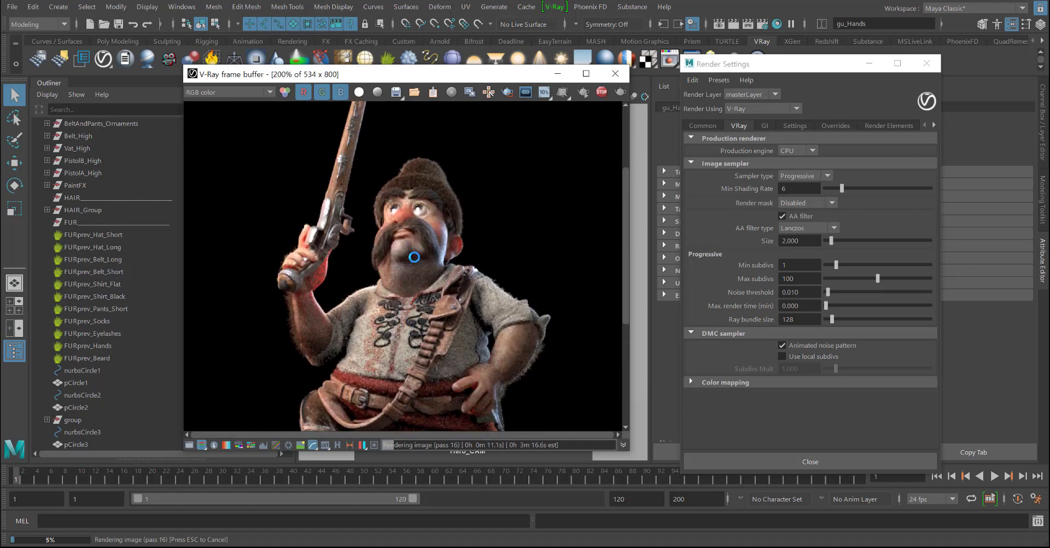
scroll(424, 274, up, 1)
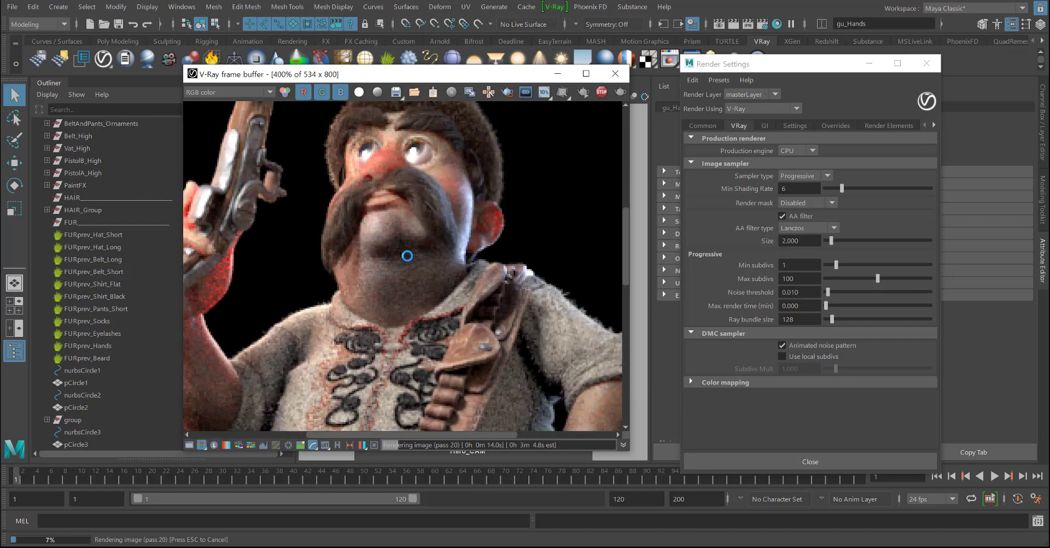
scroll(410, 260, down, 1)
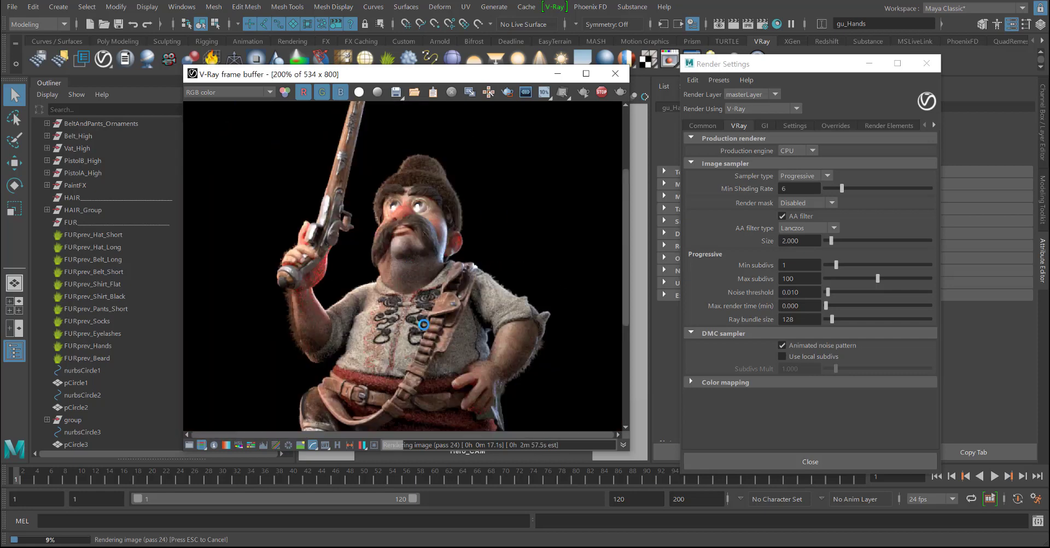
middle_drag(423, 325, 427, 223)
middle_drag(436, 278, 432, 232)
middle_drag(406, 139, 398, 214)
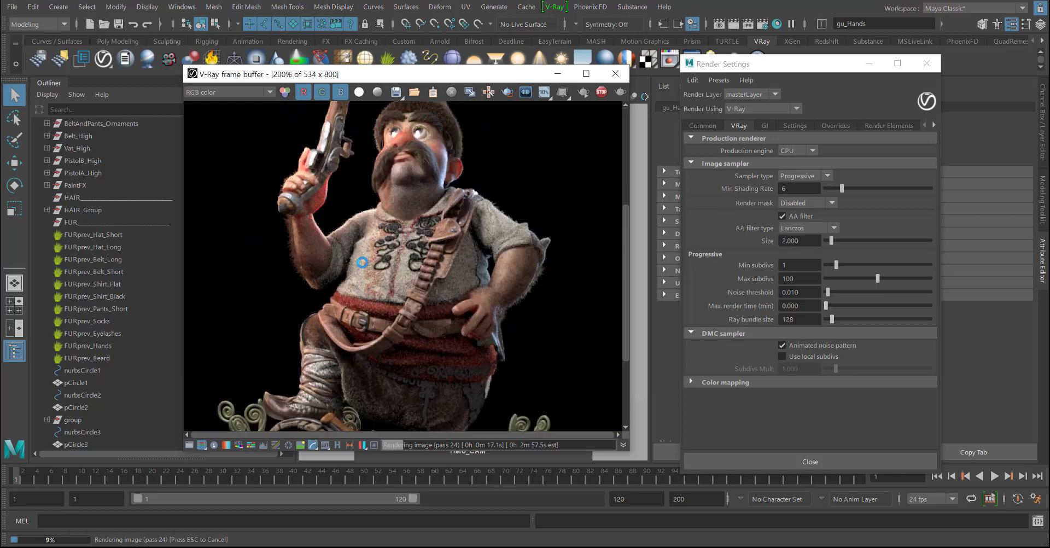
scroll(403, 208, down, 1)
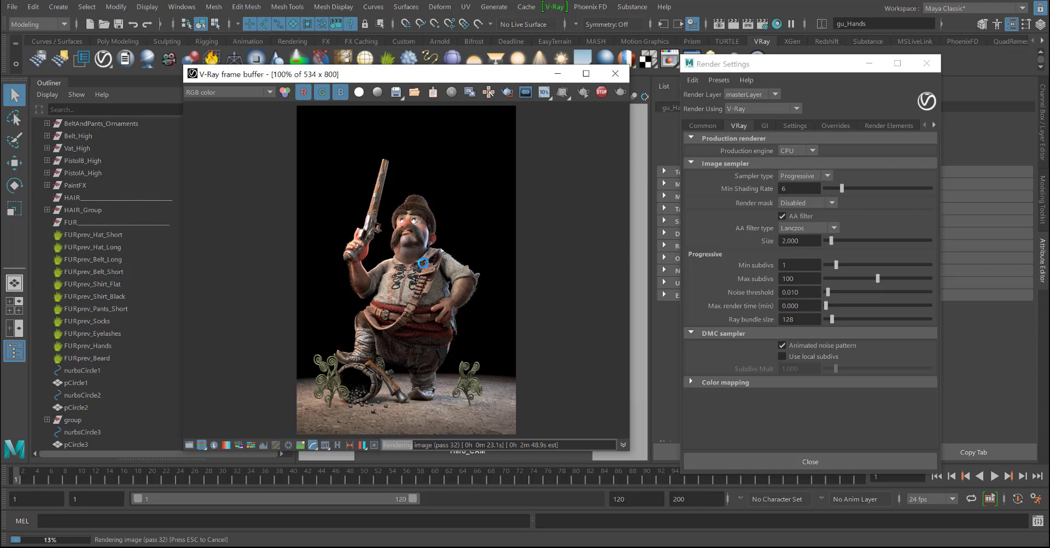
scroll(423, 263, up, 1)
middle_drag(411, 296, 432, 260)
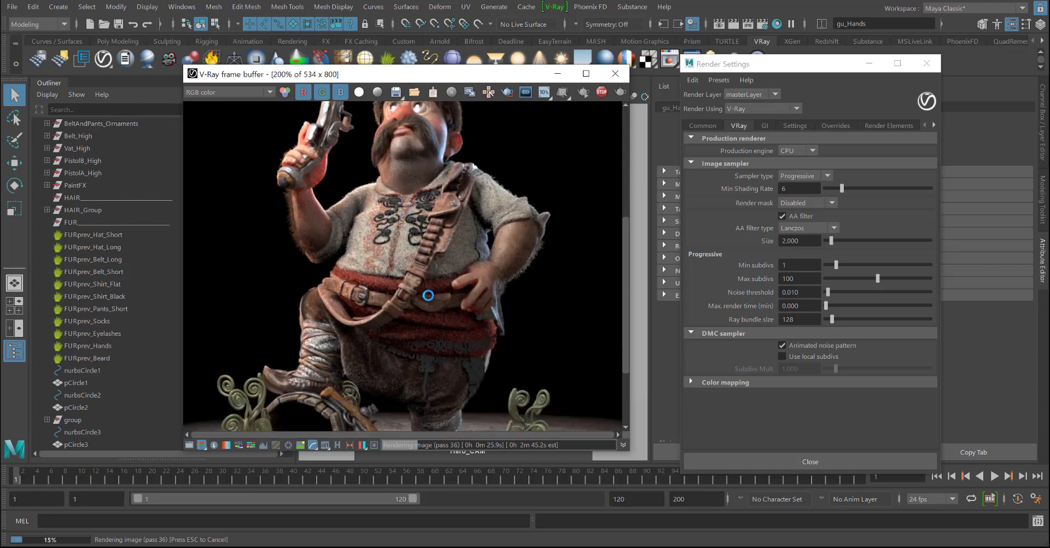
middle_drag(428, 293, 417, 219)
middle_drag(417, 185, 406, 298)
scroll(400, 235, down, 1)
scroll(407, 271, up, 1)
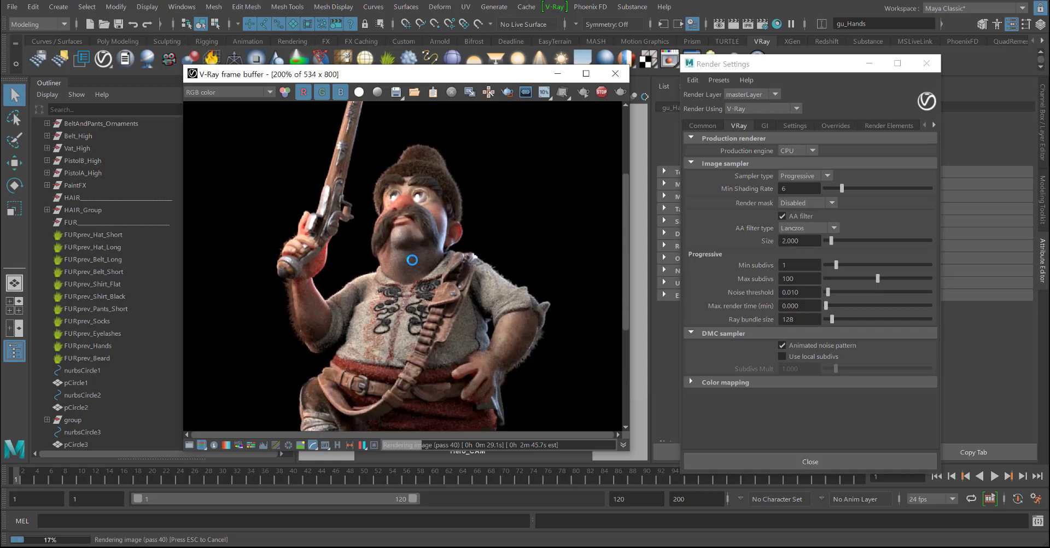
scroll(412, 260, down, 1)
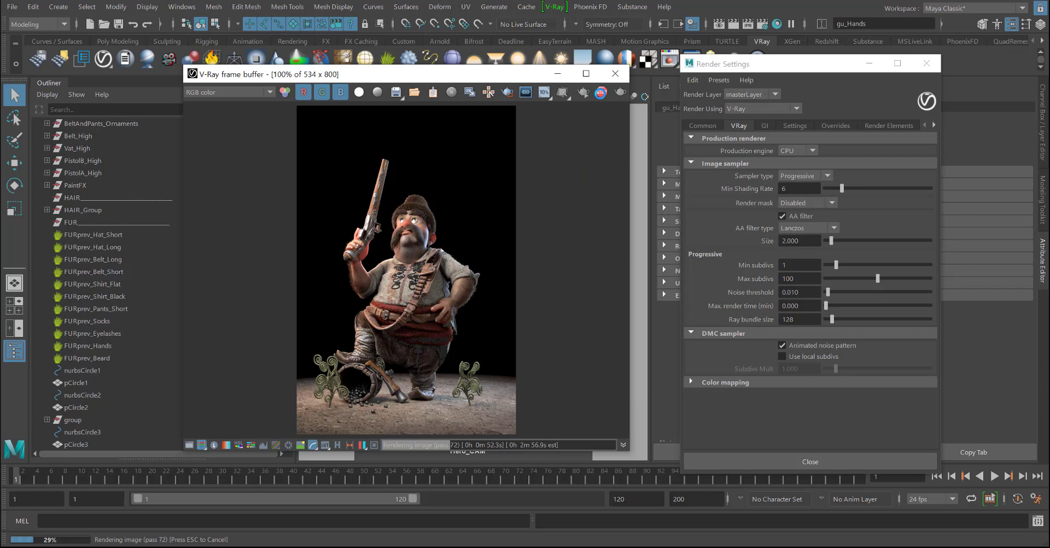
- Stop the progressive render and shift the frame buffer window slightly upward
click(601, 93)
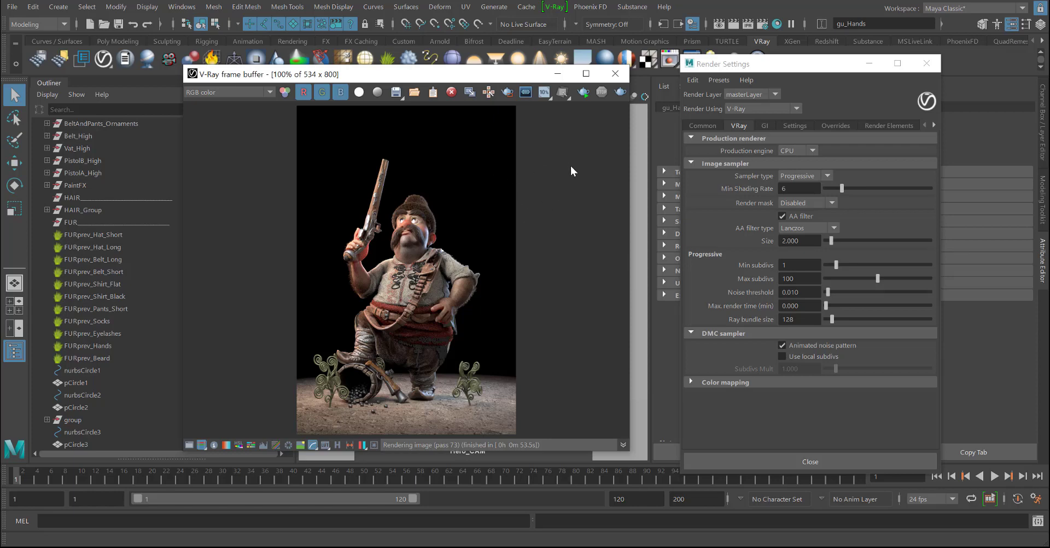
drag(508, 77, 518, 61)
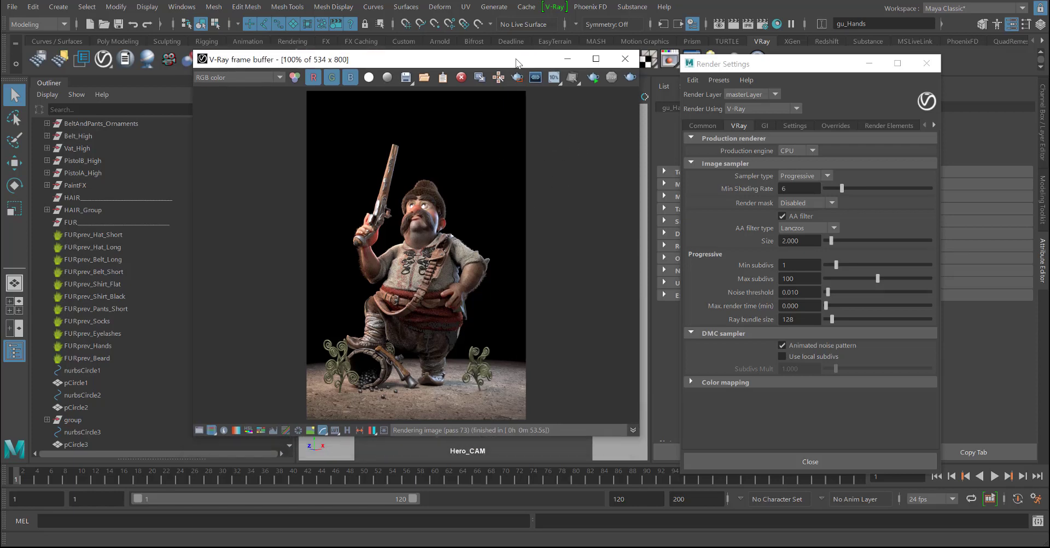
- Turn global illumination back on, clear the frame buffer image and return to the image sampler settings
click(764, 127)
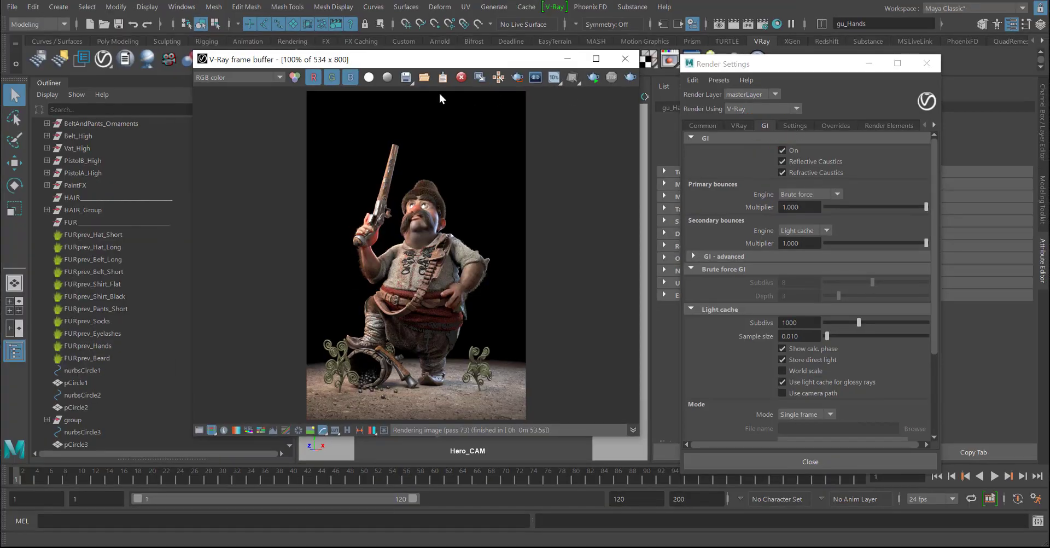
click(129, 25)
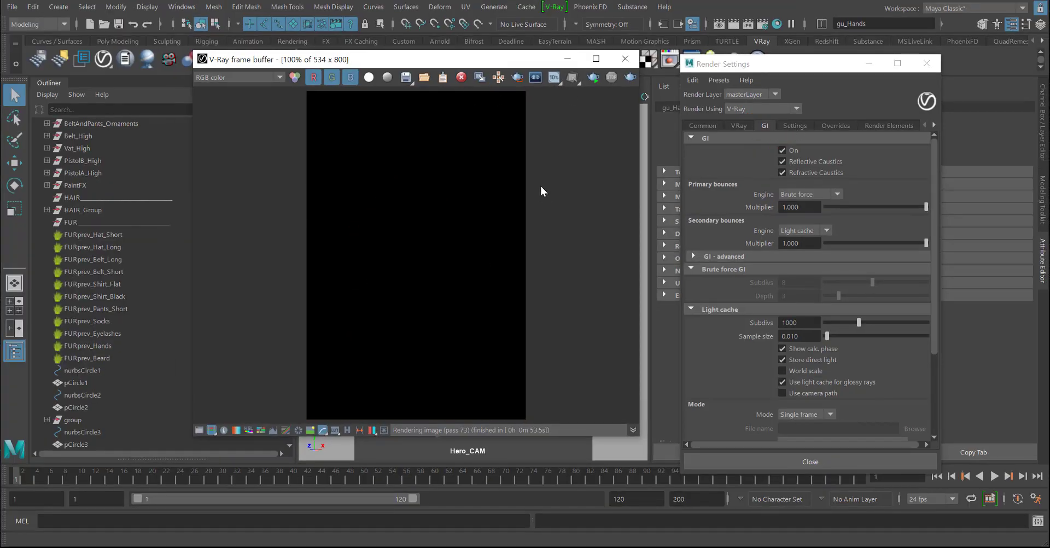
click(739, 125)
drag(479, 59, 814, 80)
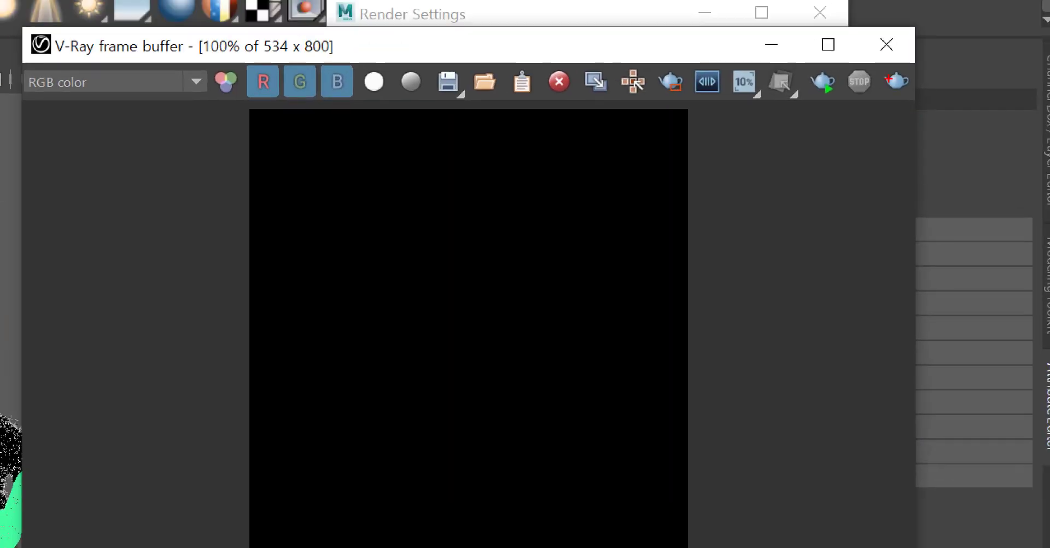
drag(688, 130, 570, 197)
mouse_move(596, 157)
mouse_down()
mouse_move(596, 205)
mouse_move(659, 204)
mouse_up()
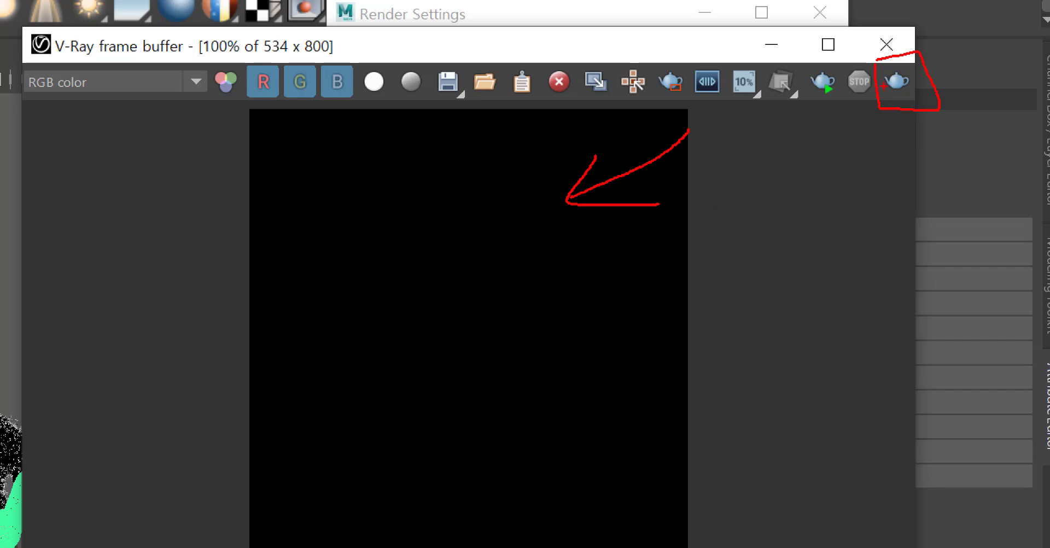
mouse_move(816, 39)
mouse_down()
mouse_move(824, 90)
mouse_move(844, 57)
mouse_up()
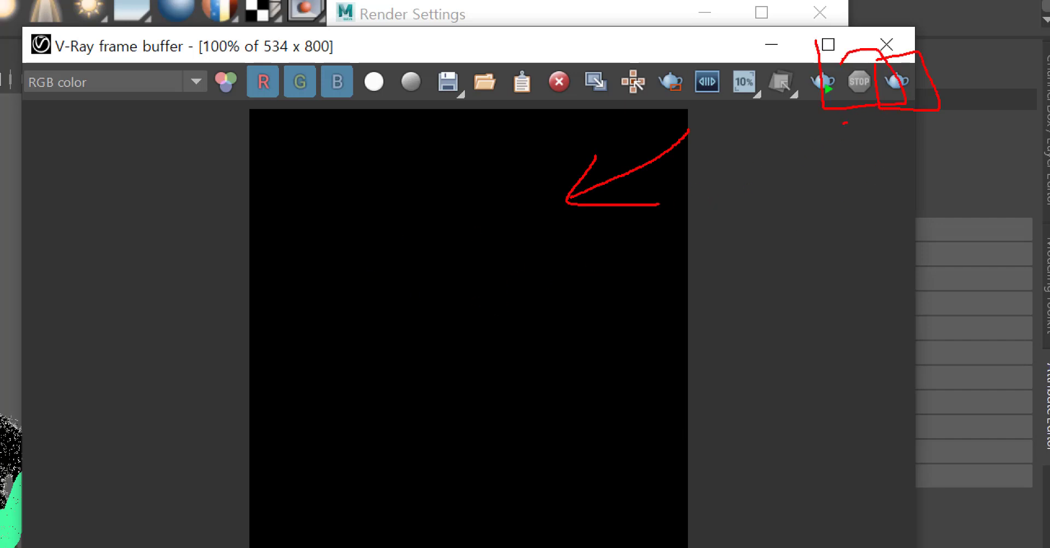
mouse_move(847, 122)
mouse_down()
mouse_move(900, 126)
mouse_move(874, 136)
mouse_move(830, 118)
mouse_up()
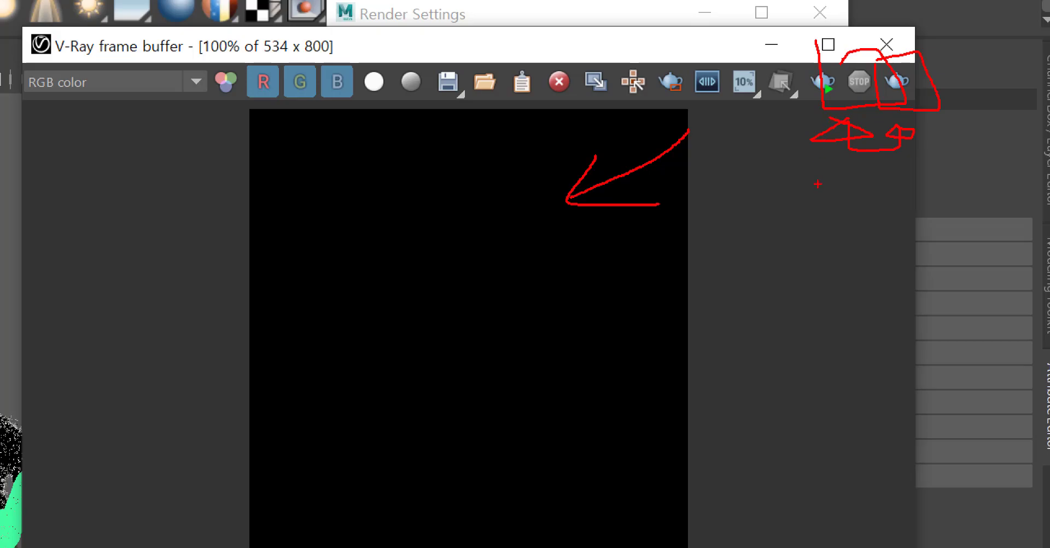
key(Escape)
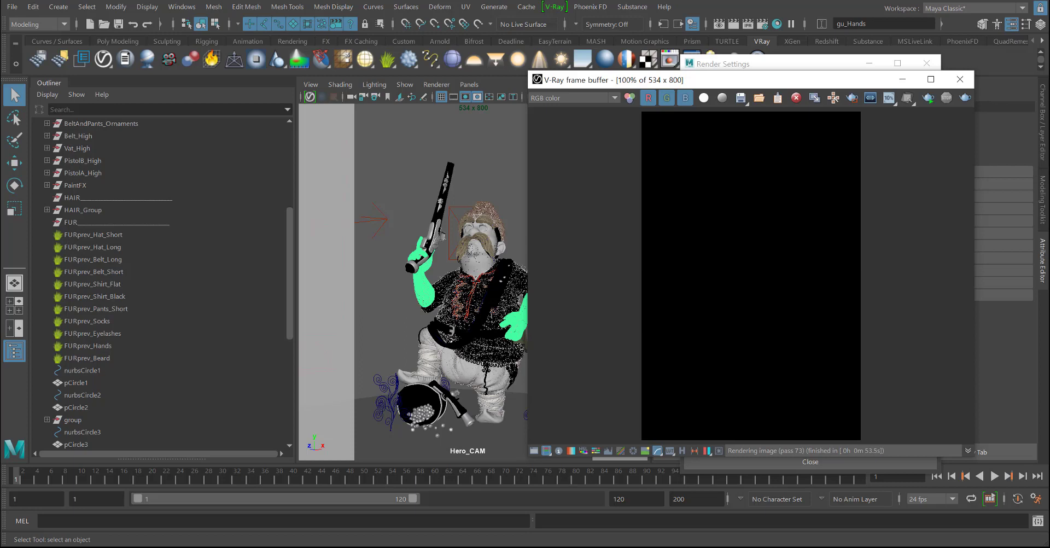
- Move the frame buffer window back over the viewport and close the Render Settings window
drag(773, 80, 474, 95)
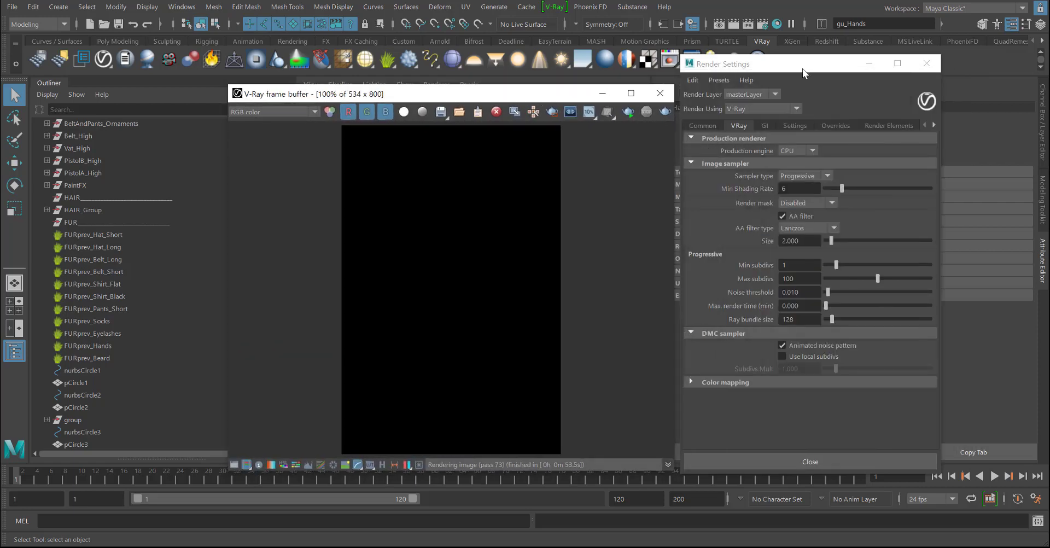
click(803, 66)
click(927, 63)
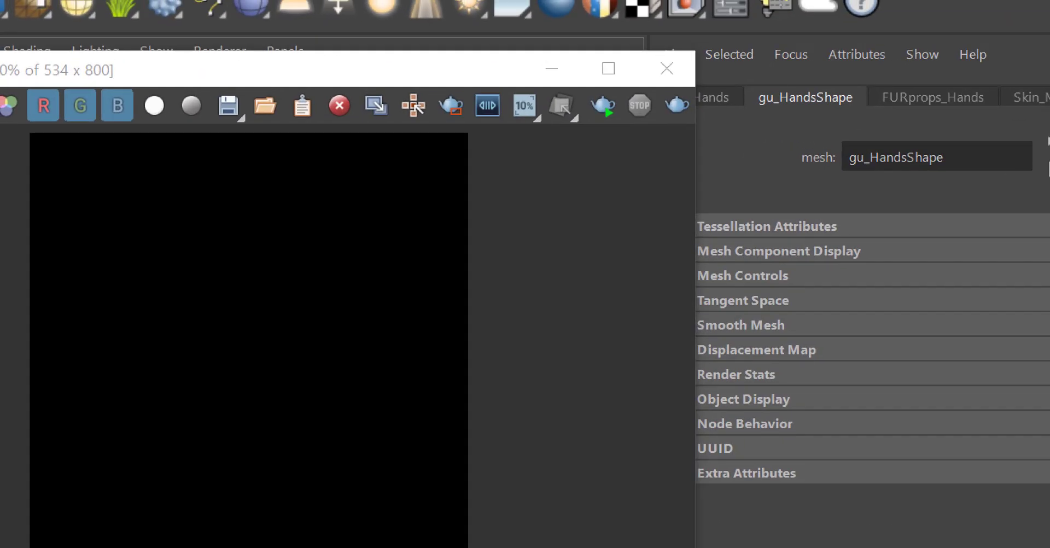
click(610, 112)
mouse_move(582, 91)
mouse_down()
mouse_move(608, 129)
mouse_move(565, 86)
mouse_up()
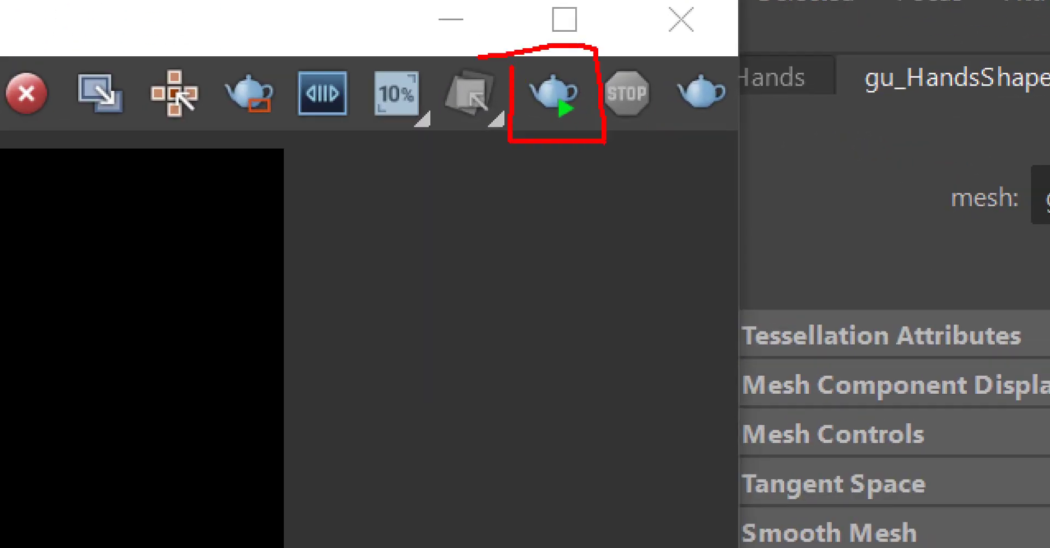
mouse_move(490, 163)
mouse_down()
mouse_move(541, 159)
mouse_move(509, 222)
mouse_up()
drag(489, 219, 578, 219)
drag(576, 161, 578, 232)
mouse_move(577, 169)
mouse_down()
mouse_move(621, 176)
mouse_move(581, 192)
mouse_up()
mouse_move(629, 161)
mouse_down()
mouse_move(632, 224)
mouse_move(681, 207)
mouse_up()
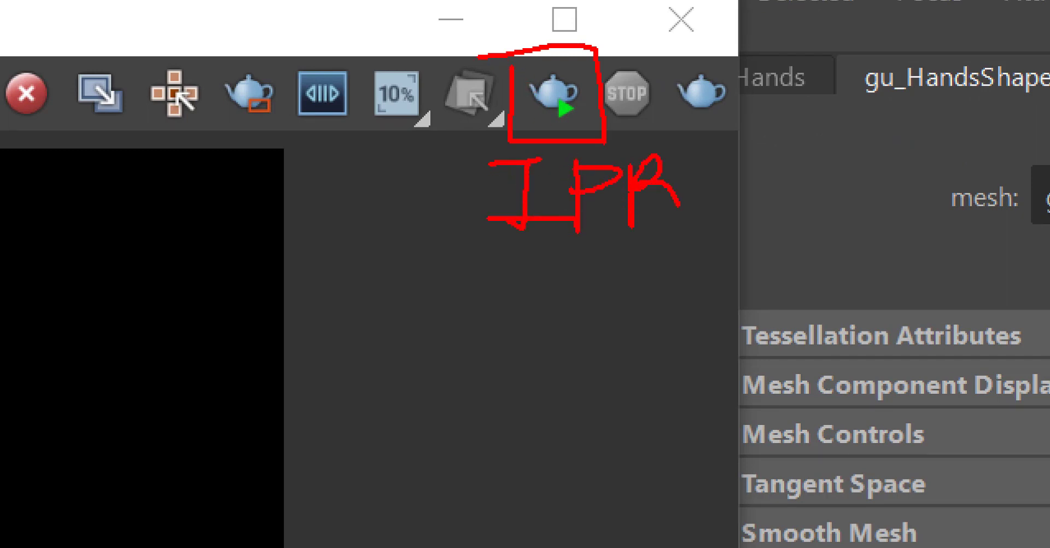
mouse_move(695, 252)
mouse_down()
mouse_move(754, 175)
mouse_move(640, 238)
mouse_up()
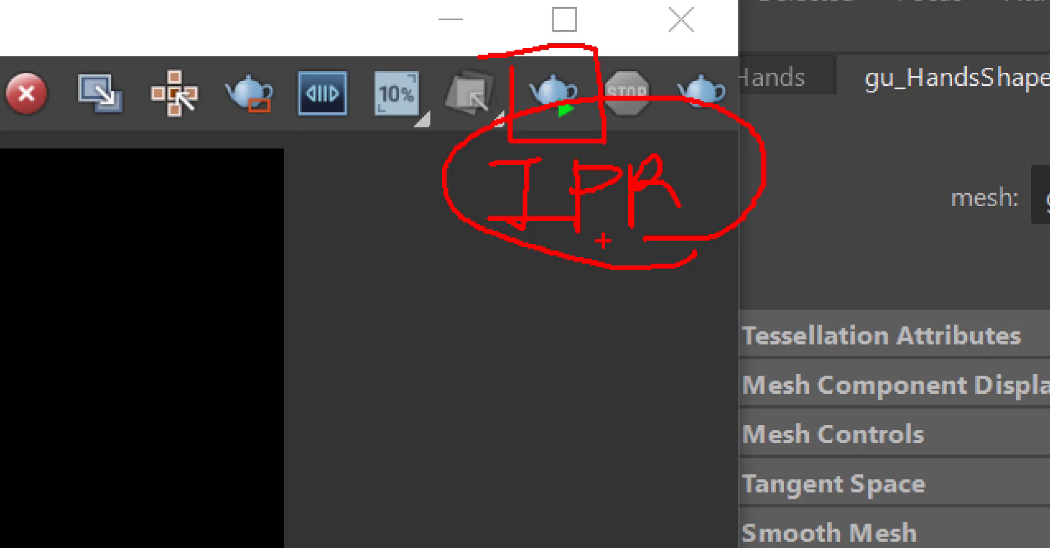
mouse_move(668, 52)
mouse_down()
mouse_move(688, 88)
mouse_move(691, 40)
mouse_up()
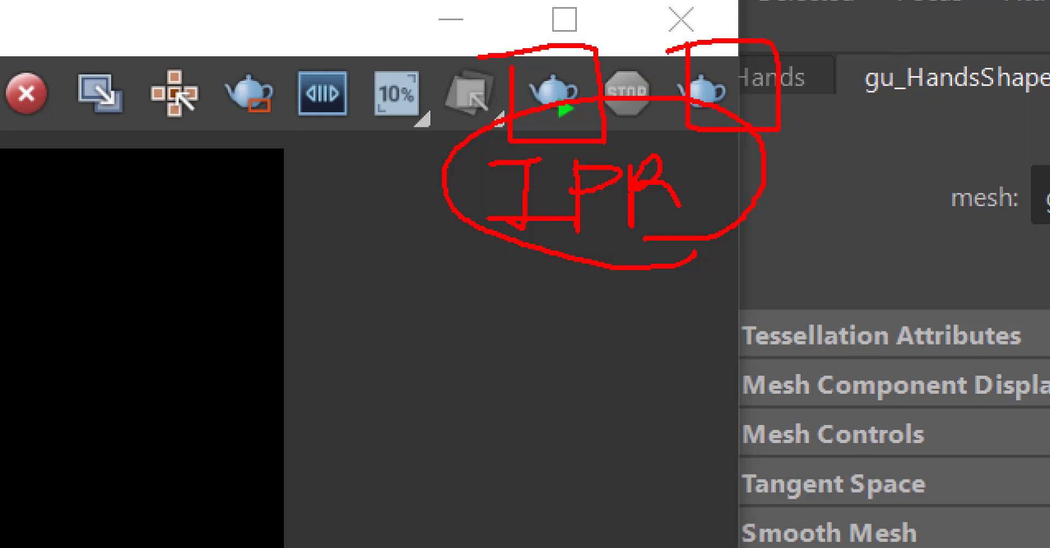
drag(723, 167, 720, 230)
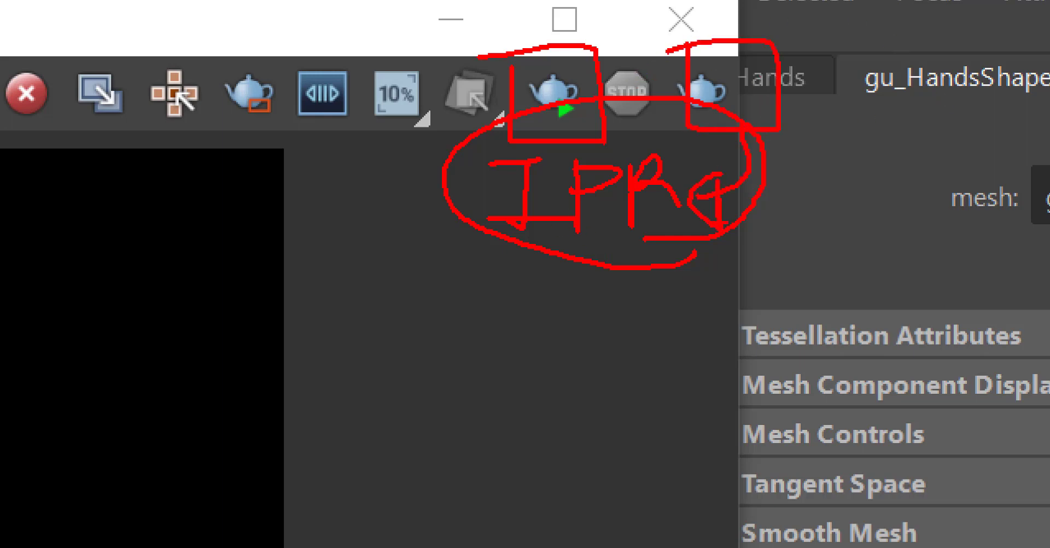
mouse_move(713, 169)
mouse_down()
mouse_move(720, 227)
mouse_move(722, 167)
mouse_move(683, 193)
mouse_move(745, 230)
mouse_move(656, 188)
mouse_up()
mouse_move(429, 275)
mouse_down()
mouse_move(698, 138)
mouse_move(474, 213)
mouse_move(488, 269)
mouse_up()
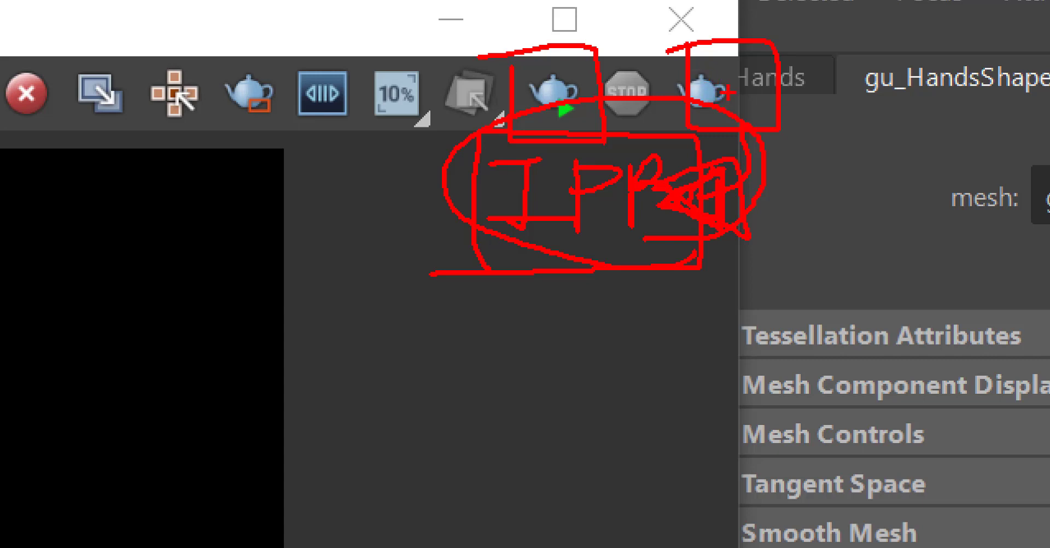
mouse_move(727, 83)
mouse_down()
mouse_move(793, 73)
mouse_move(803, 96)
mouse_move(790, 79)
mouse_up()
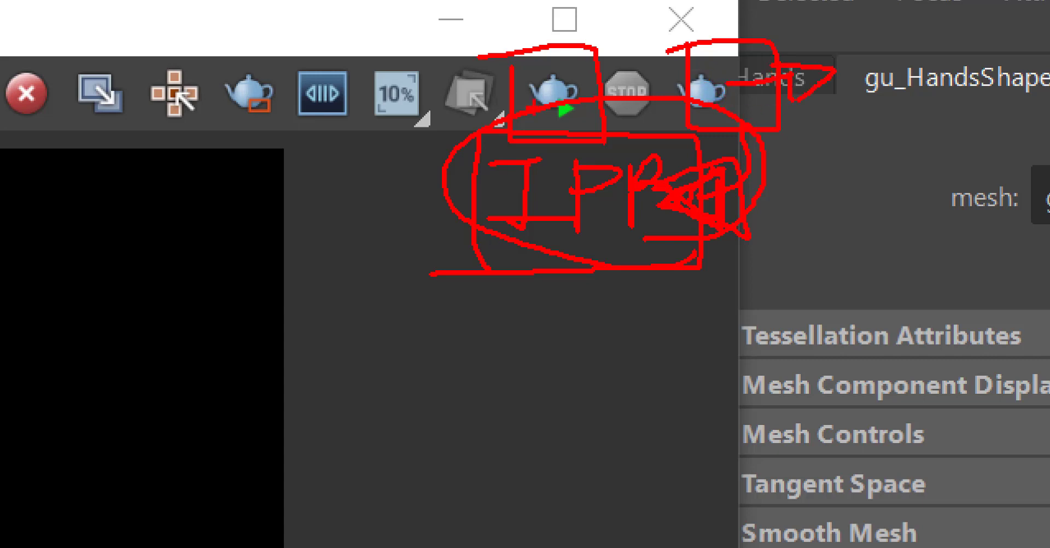
mouse_move(507, 102)
mouse_down()
mouse_move(610, 40)
mouse_move(517, 136)
mouse_up()
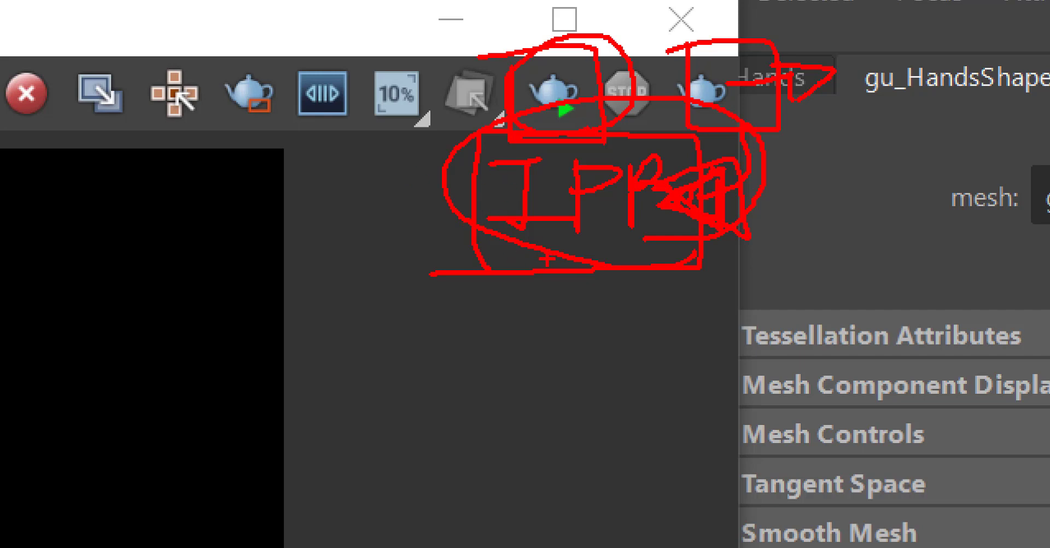
key(Escape)
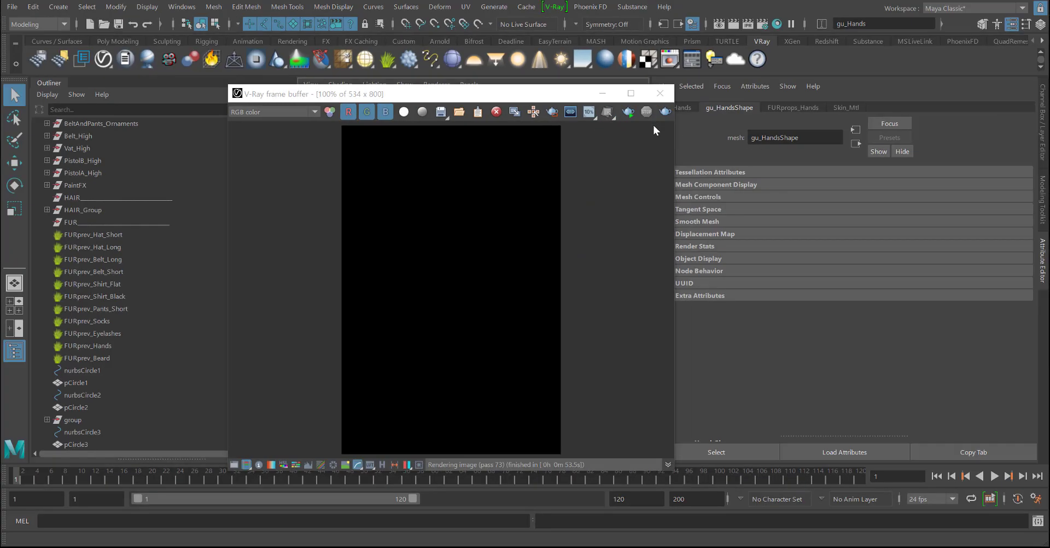
- Start an interactive IPR render of the character and reposition the frame buffer window to watch it
click(628, 111)
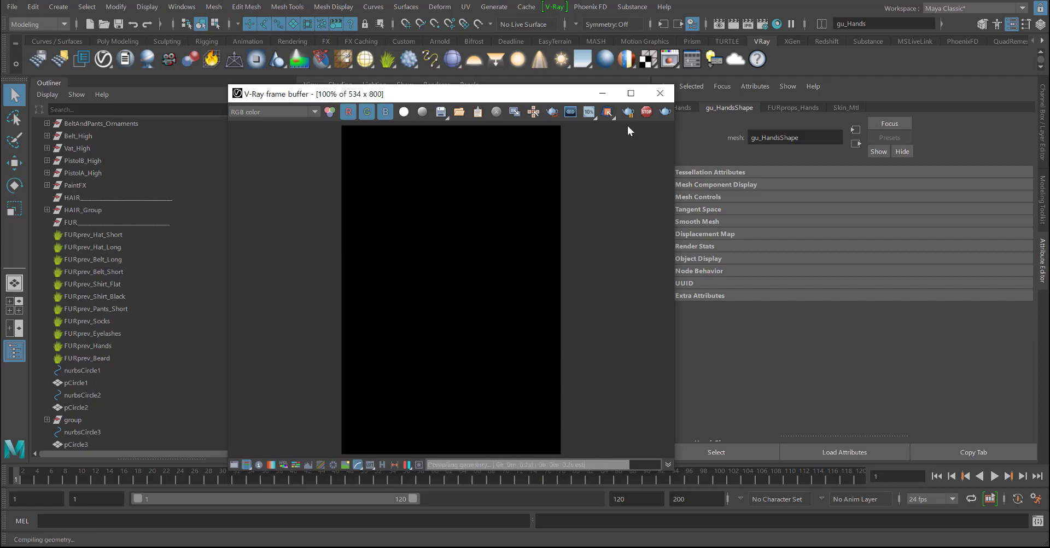
drag(555, 99, 791, 71)
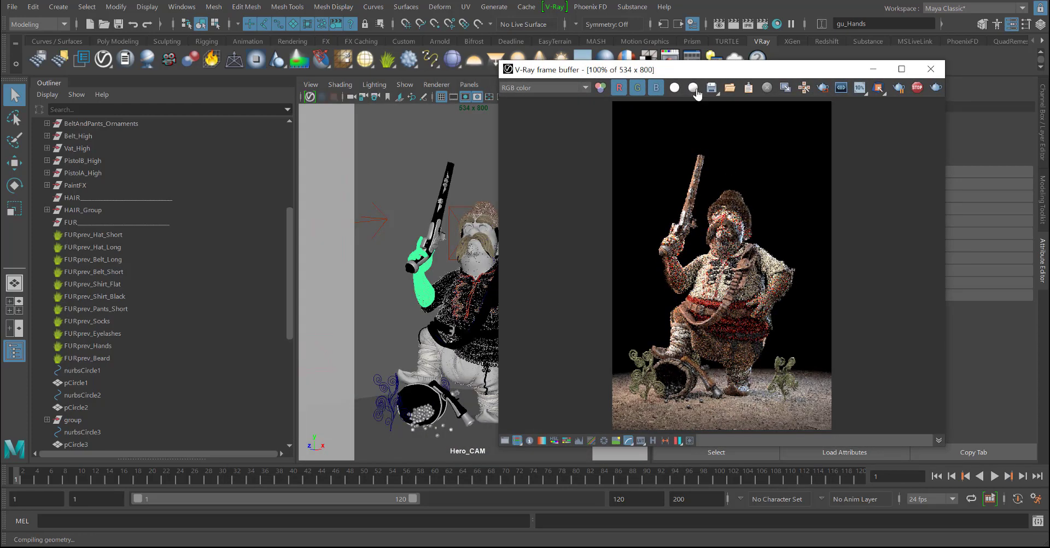
drag(665, 73, 498, 43)
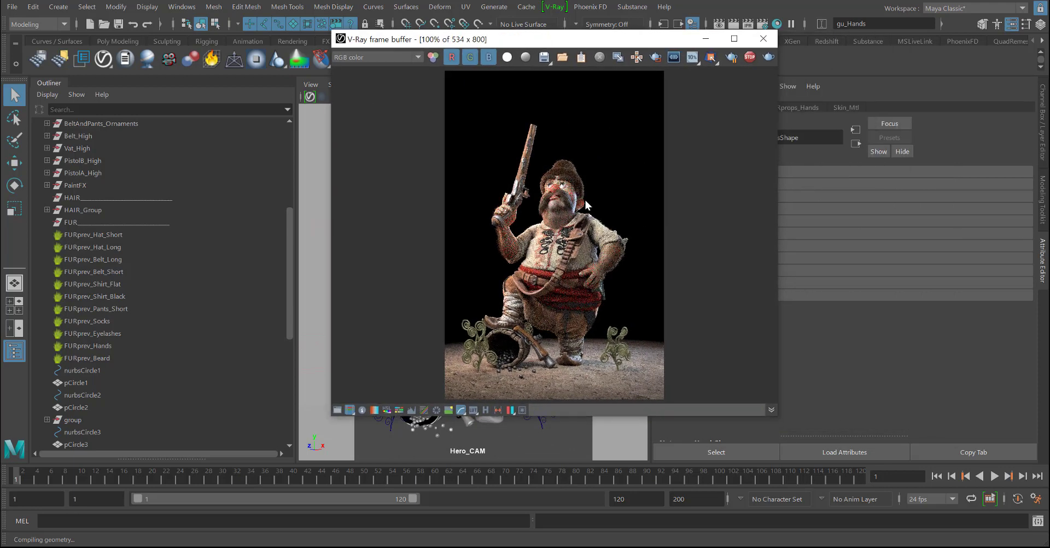
key(ctrl+1)
click(803, 93)
mouse_move(763, 49)
mouse_down()
mouse_move(722, 36)
mouse_move(717, 61)
mouse_up()
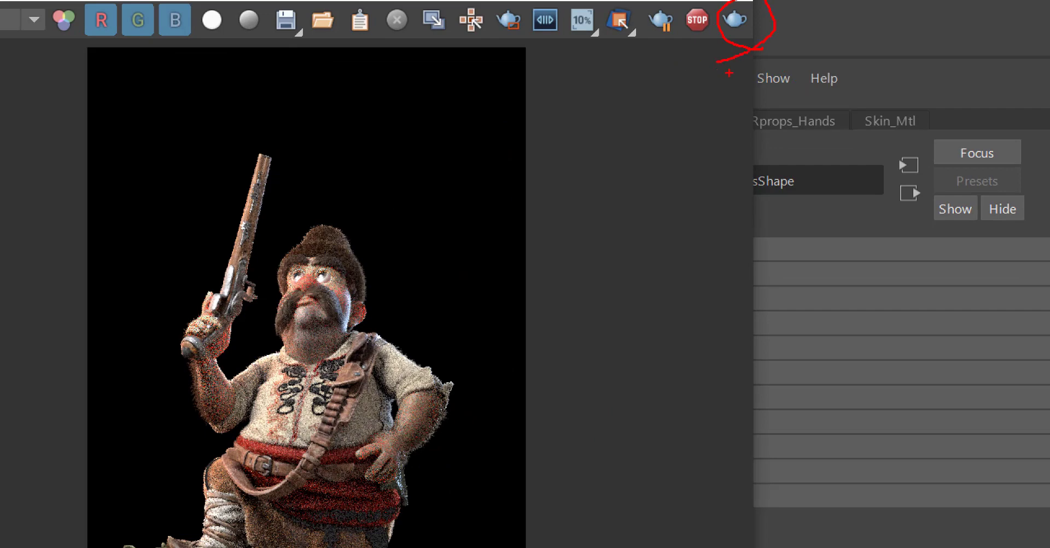
key(Escape)
- Place the frame buffer beside the viewport and zoom and orbit Hero_CAM to update the interactive render
drag(626, 44, 832, 30)
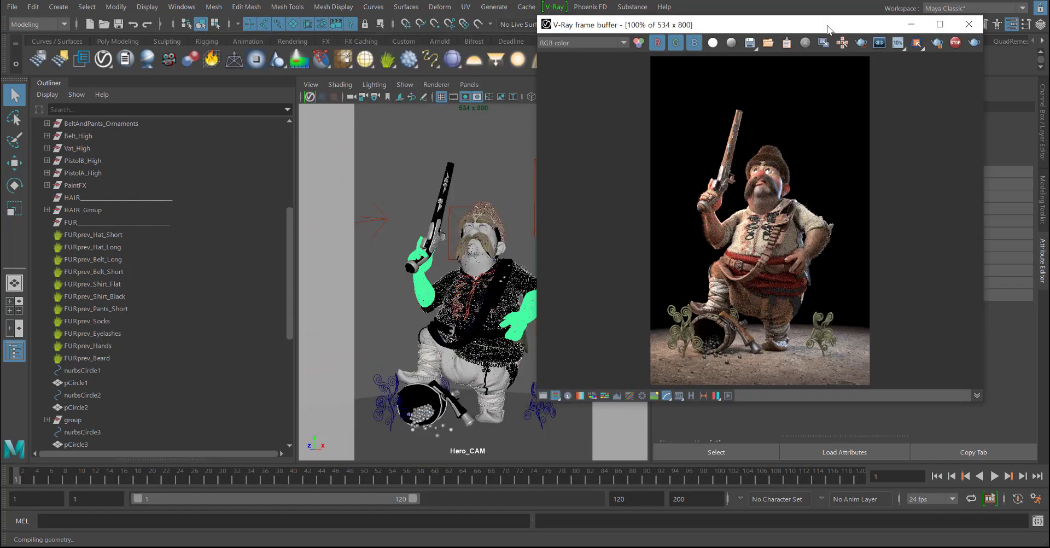
alt+right_drag(504, 252, 480, 274)
alt+drag(480, 273, 470, 270)
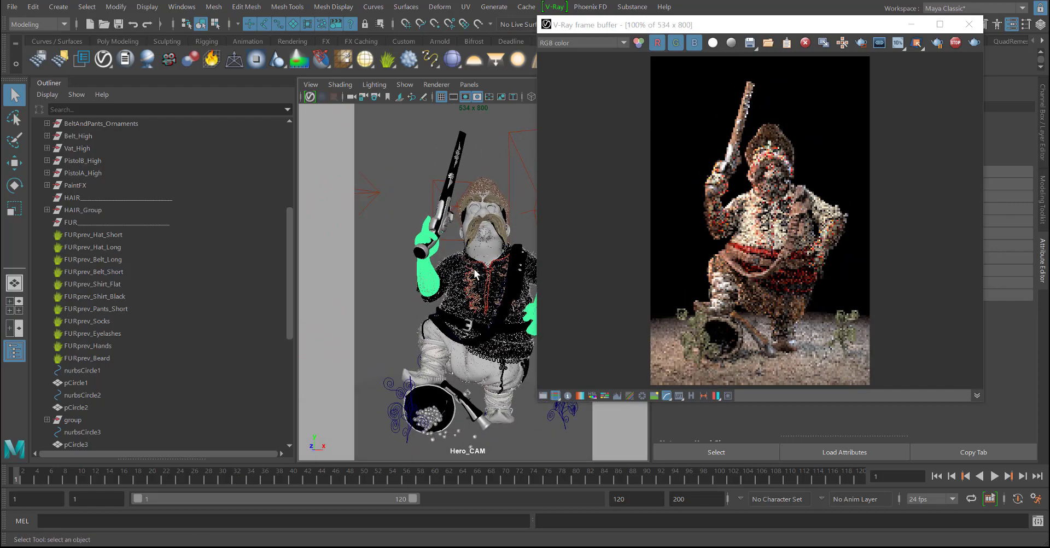
- Shift the frame buffer clear of the viewport and orbit, pan and zoom Hero_CAM to refresh the interactive render
drag(731, 30, 760, 31)
alt+drag(540, 228, 528, 249)
alt+right_drag(527, 250, 486, 249)
mouse_move(486, 249)
alt+mouse_down()
mouse_move(513, 251)
mouse_move(472, 249)
mouse_move(481, 250)
alt+mouse_up()
alt+middle_drag(482, 249, 471, 248)
alt+right_drag(471, 247, 496, 264)
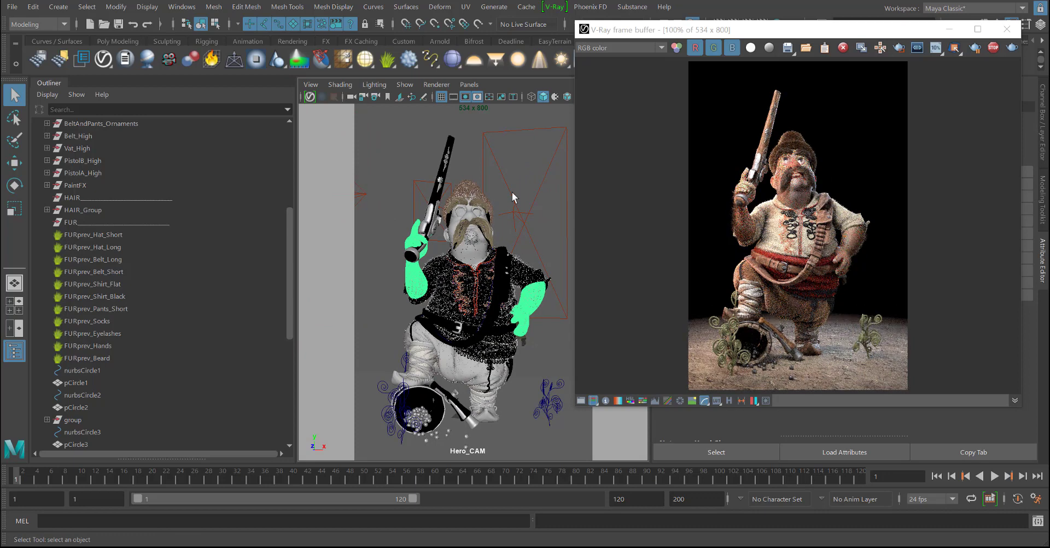
- Try moving the PistolA_High group sideways out of the character's hand, and undo the change
click(441, 185)
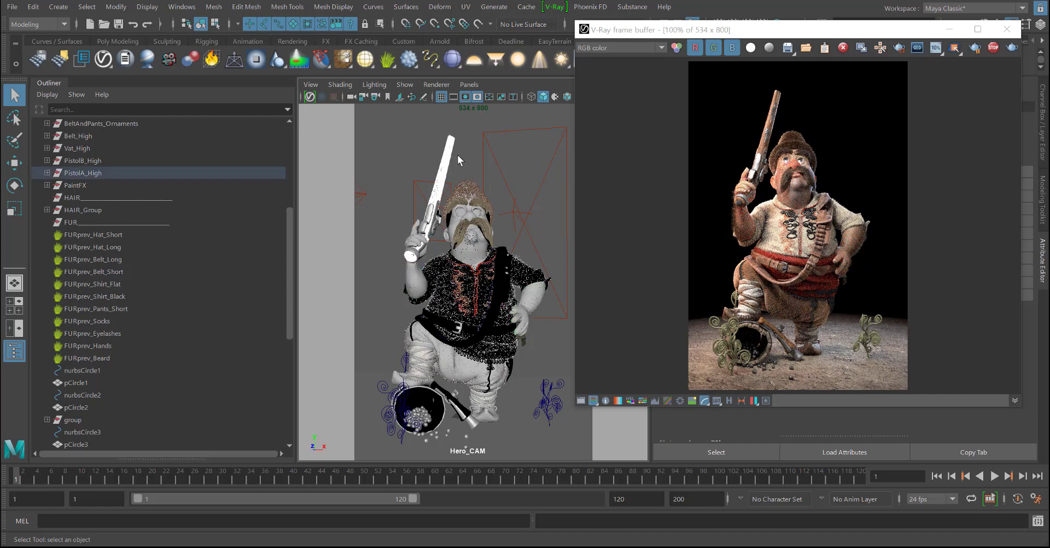
click(457, 155)
key(w)
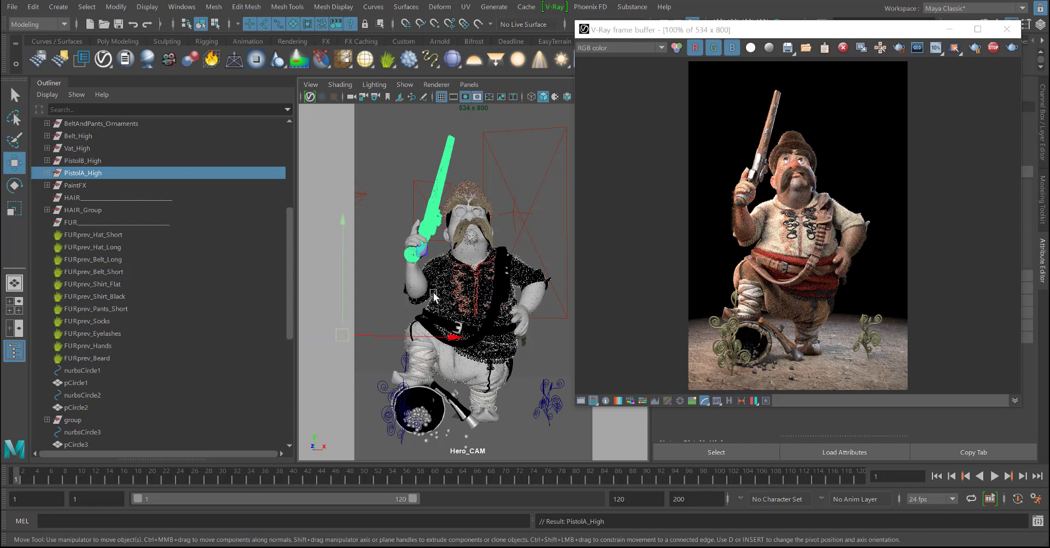
drag(450, 335, 372, 337)
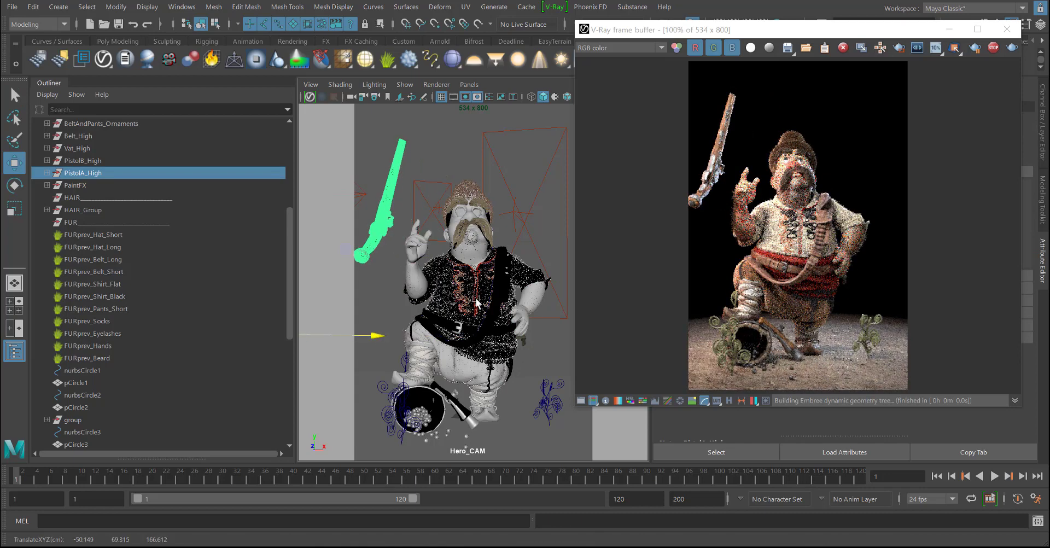
key(ctrl+z)
alt+drag(475, 300, 460, 298)
alt+right_drag(460, 299, 494, 292)
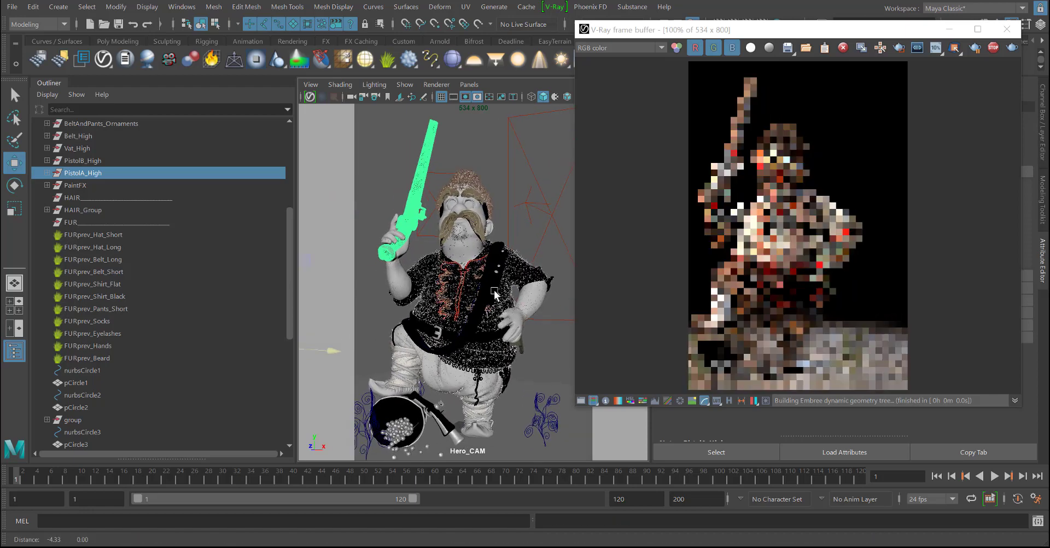
key(ctrl+z)
key(ctrl+z)
key(ctrl+z)
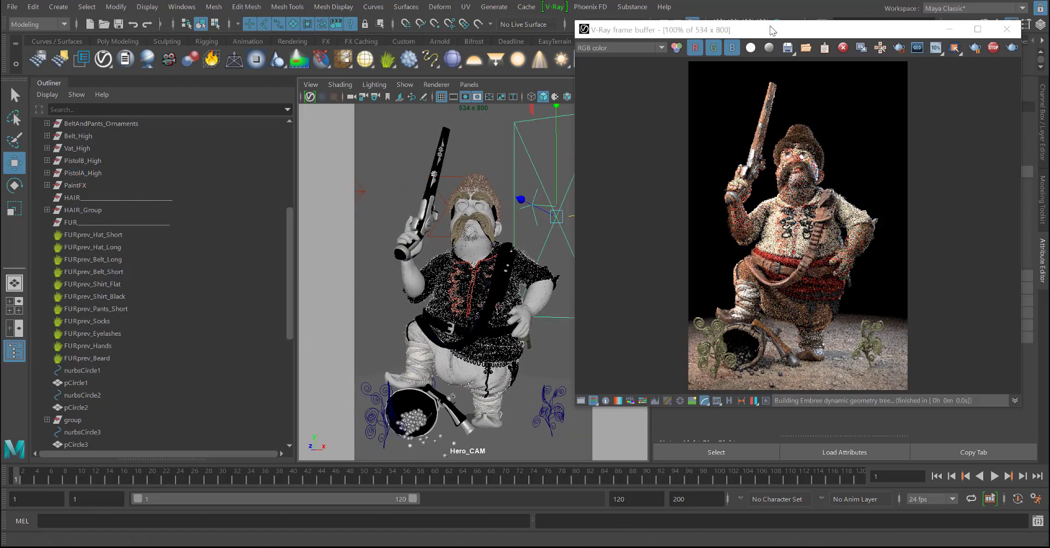
- Uncover the attributes of the Light_Rim_Right light and set its intensity multiplier to 250
drag(772, 31, 436, 80)
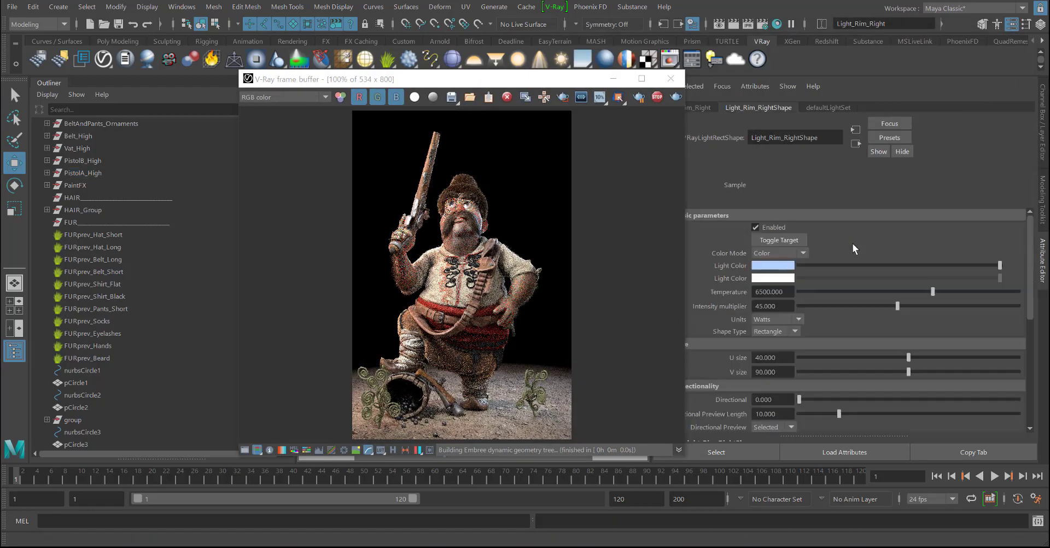
click(788, 295)
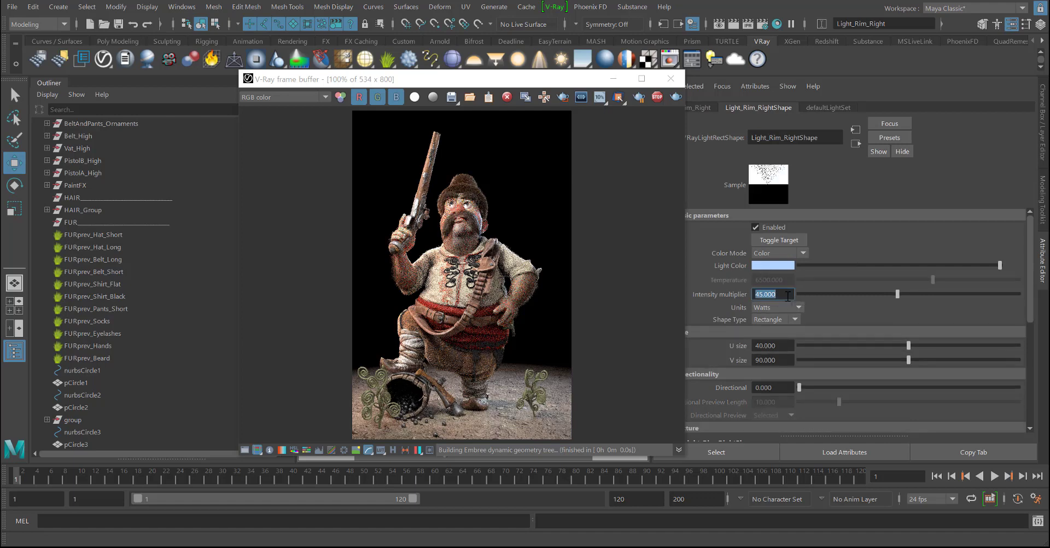
text(250)
key(Return)
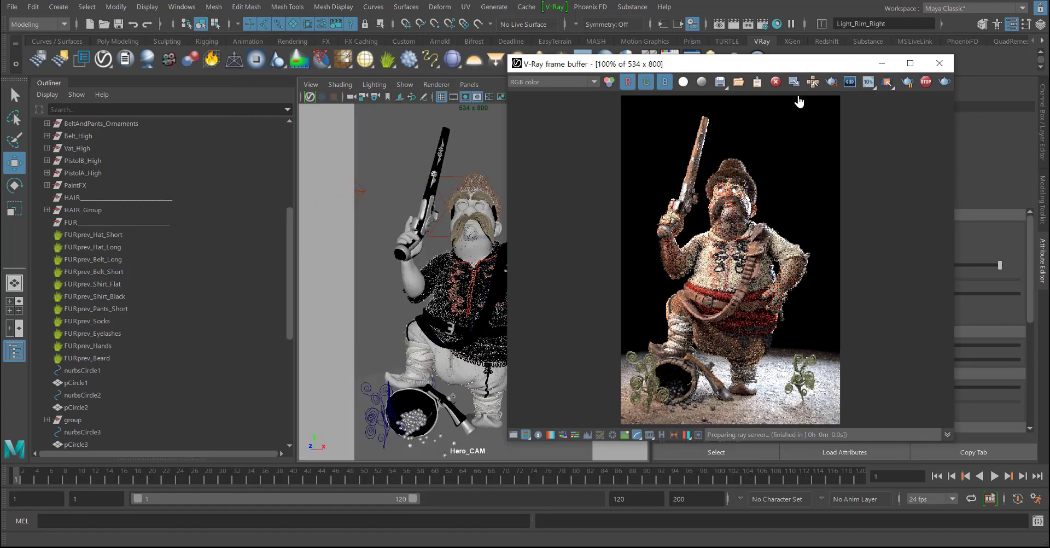
- Move the frame buffer beside the viewport and reframe Hero_CAM to inspect the rim lighting in the interactive render
drag(438, 78, 708, 63)
mouse_move(470, 251)
alt+right_down()
mouse_move(460, 236)
mouse_move(468, 247)
alt+right_up()
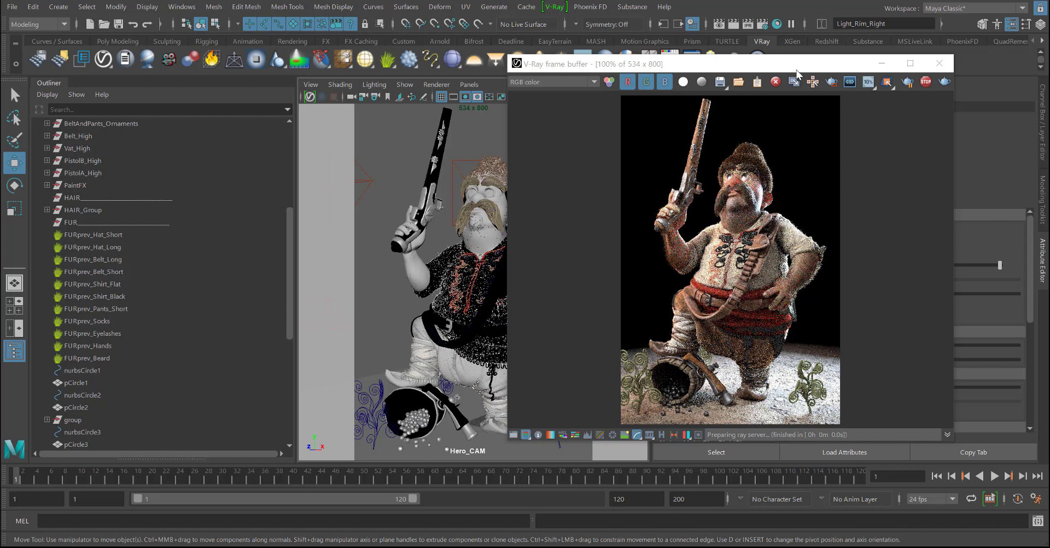
drag(820, 64, 692, 59)
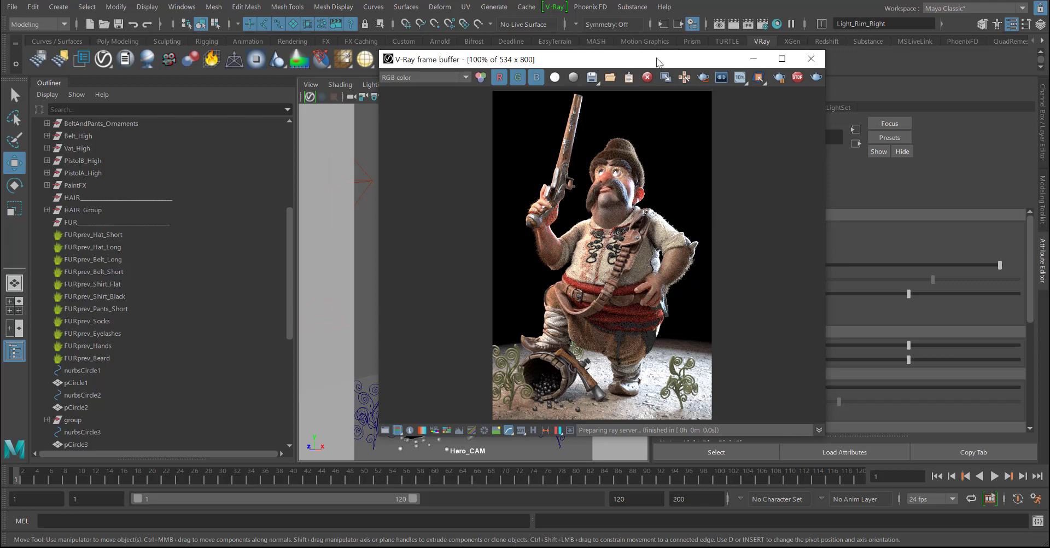
drag(659, 59, 853, 80)
alt+middle_drag(516, 244, 521, 251)
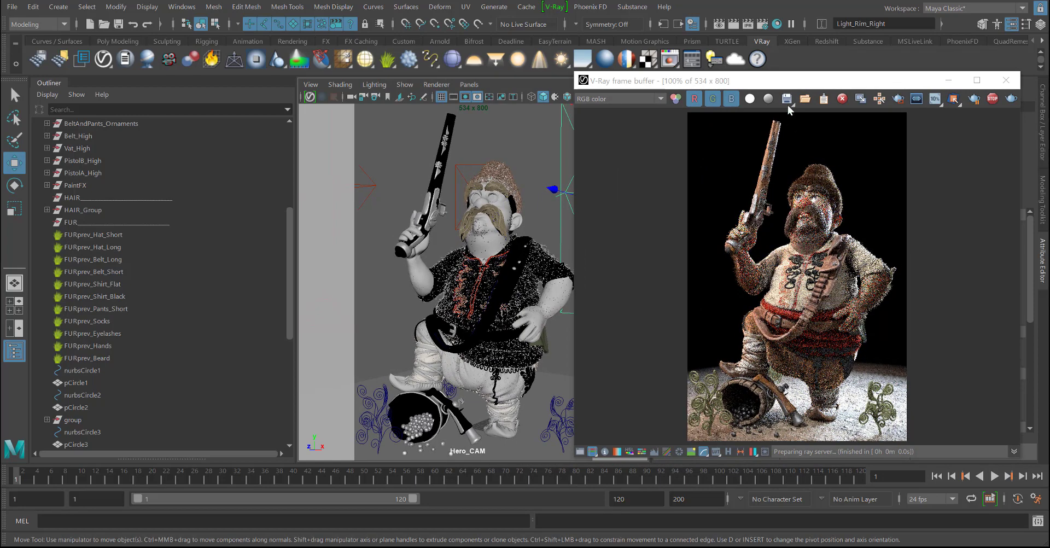
- Stop the interactive render and add the Denoiser render element in the V-Ray render settings
drag(770, 80, 567, 85)
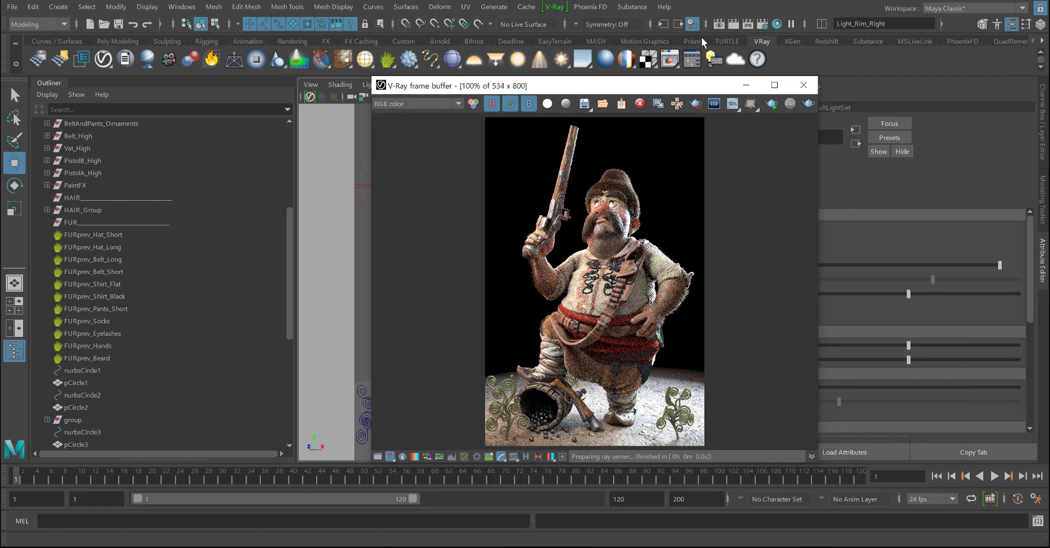
click(762, 24)
click(887, 126)
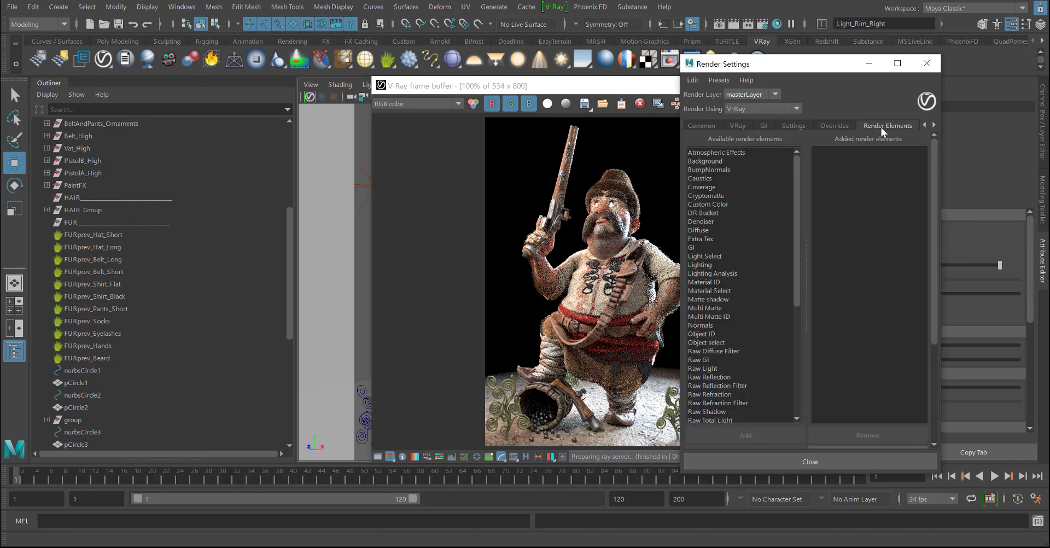
drag(816, 68, 662, 59)
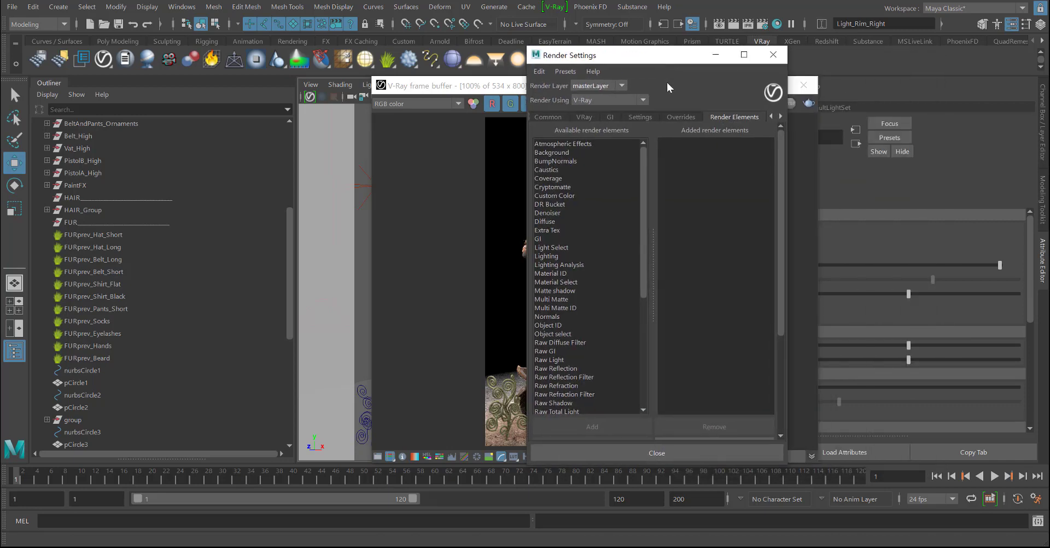
click(569, 213)
click(604, 427)
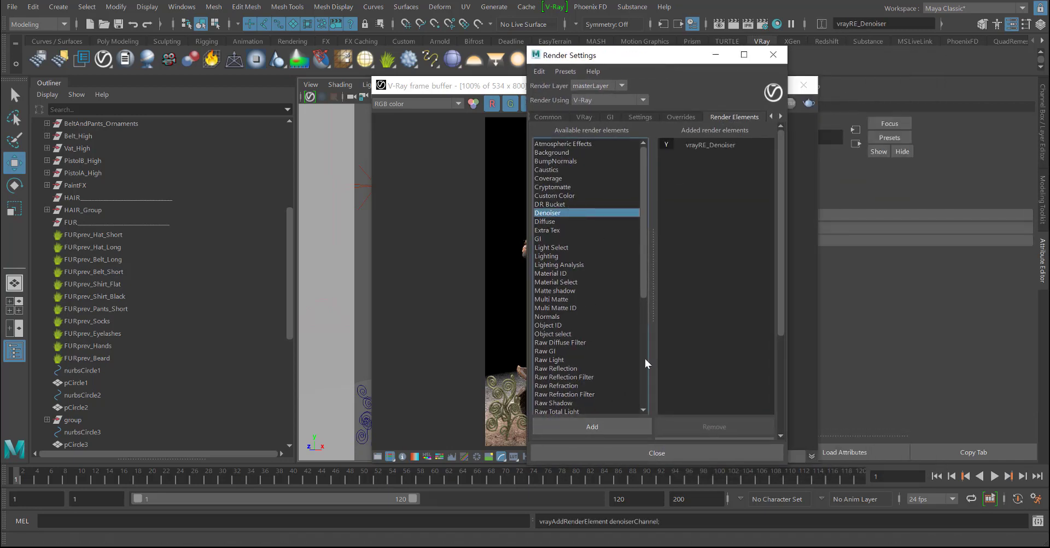
click(773, 54)
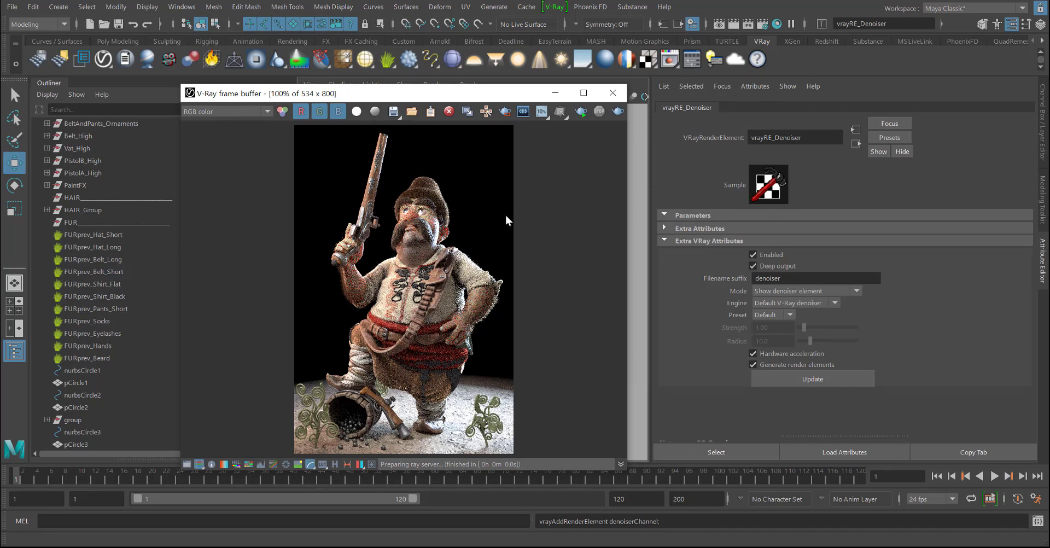
- Change the engine of the vrayRE_Denoiser element to NVIDIA AI denoiser
click(766, 303)
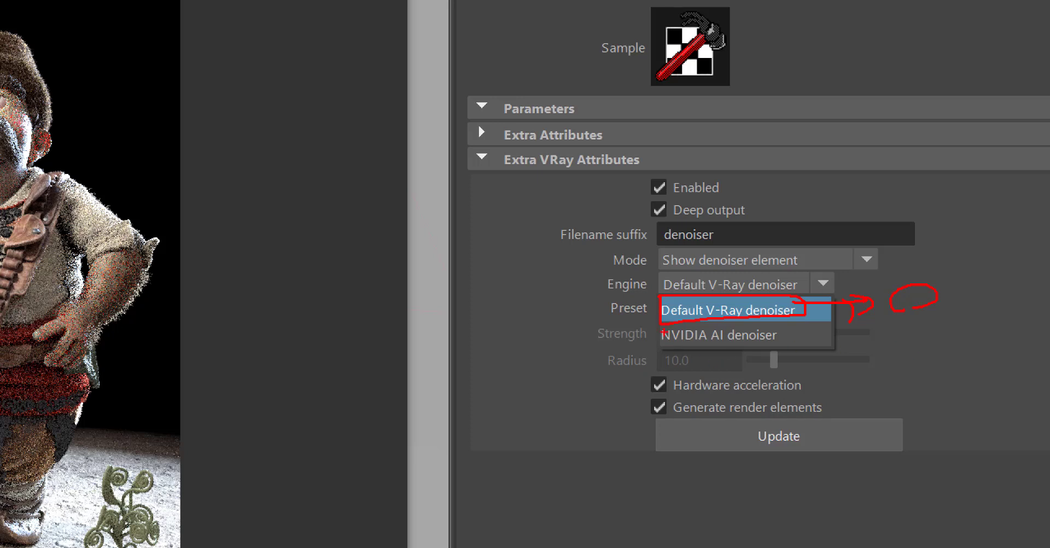
mouse_move(658, 358)
mouse_down()
mouse_move(790, 351)
mouse_move(654, 323)
mouse_up()
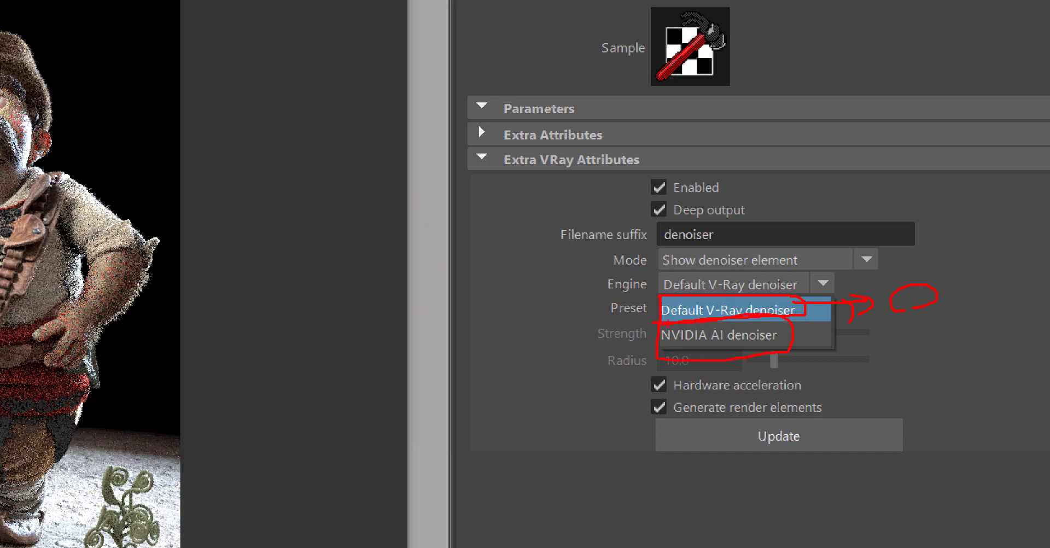
drag(803, 339, 850, 338)
drag(835, 333, 864, 332)
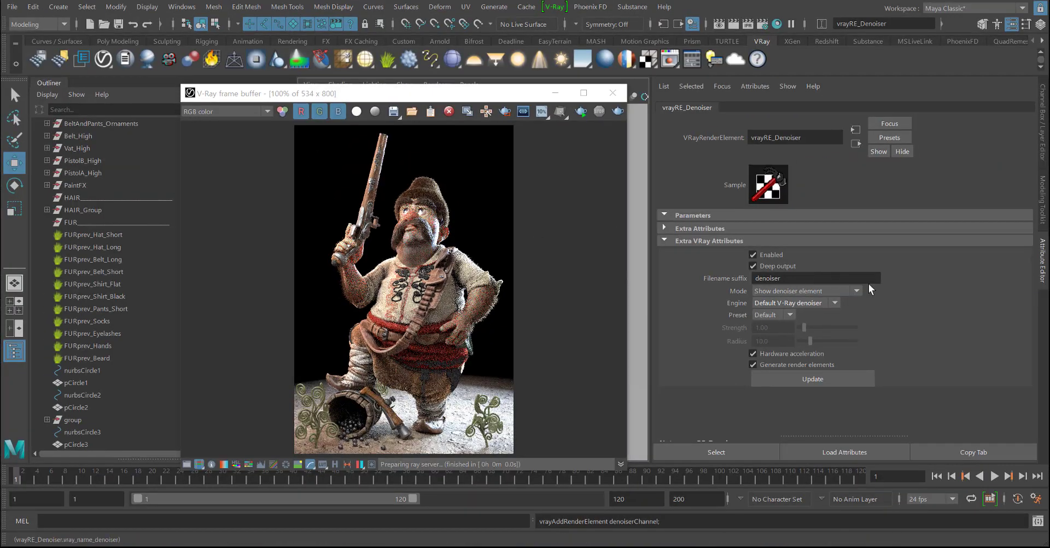
click(820, 303)
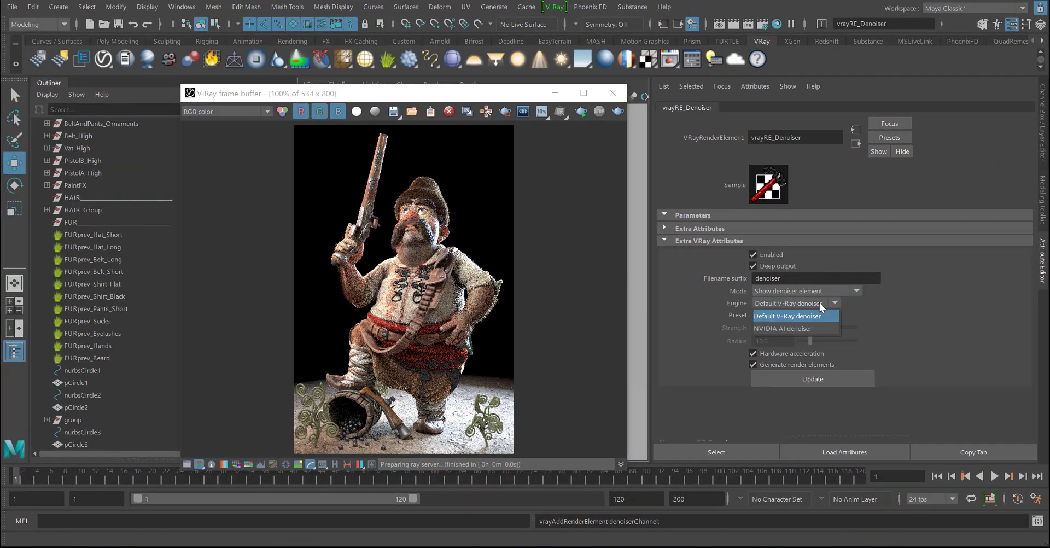
click(822, 328)
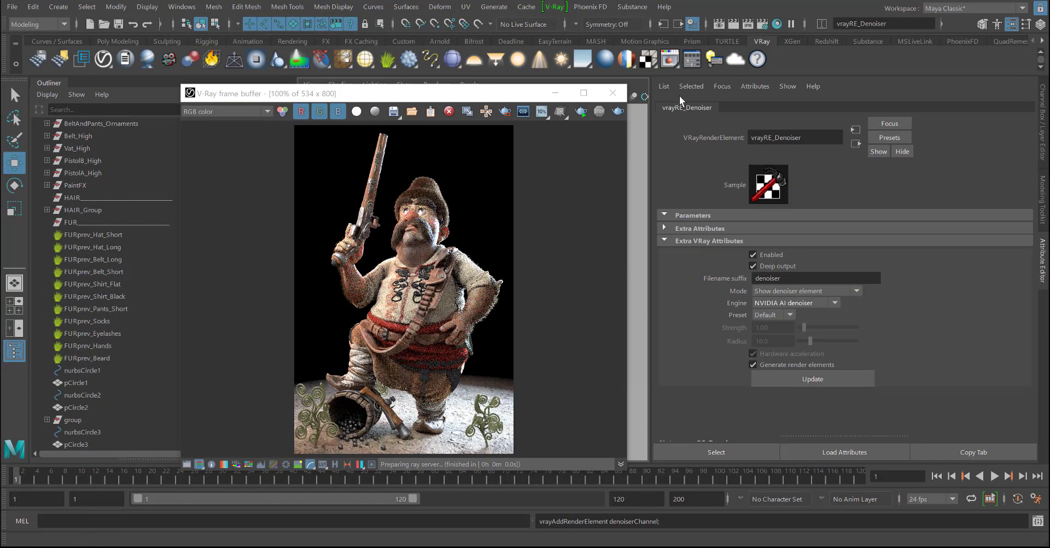
- Set the V-Ray post effects rate to 100 in the render settings
click(759, 24)
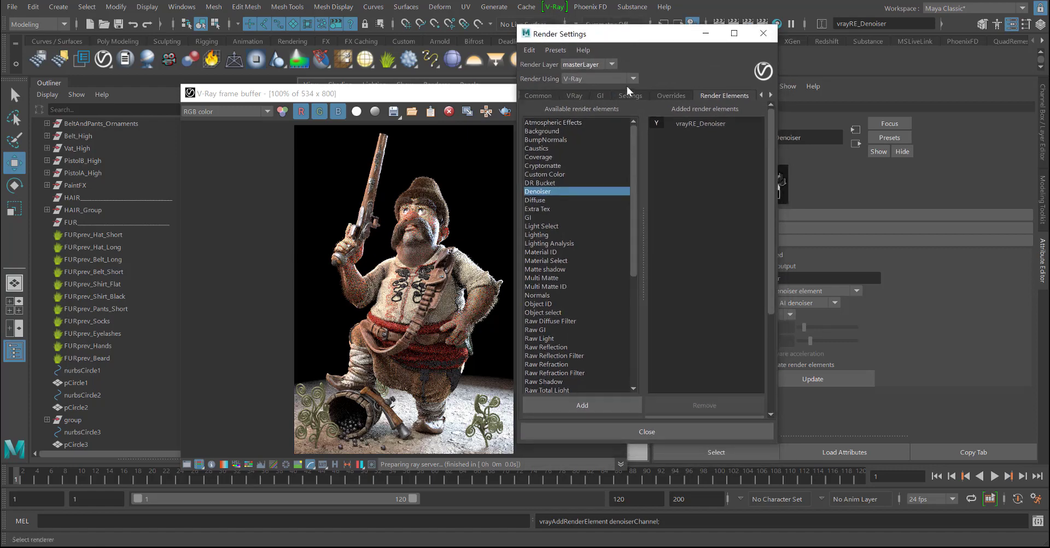
click(629, 96)
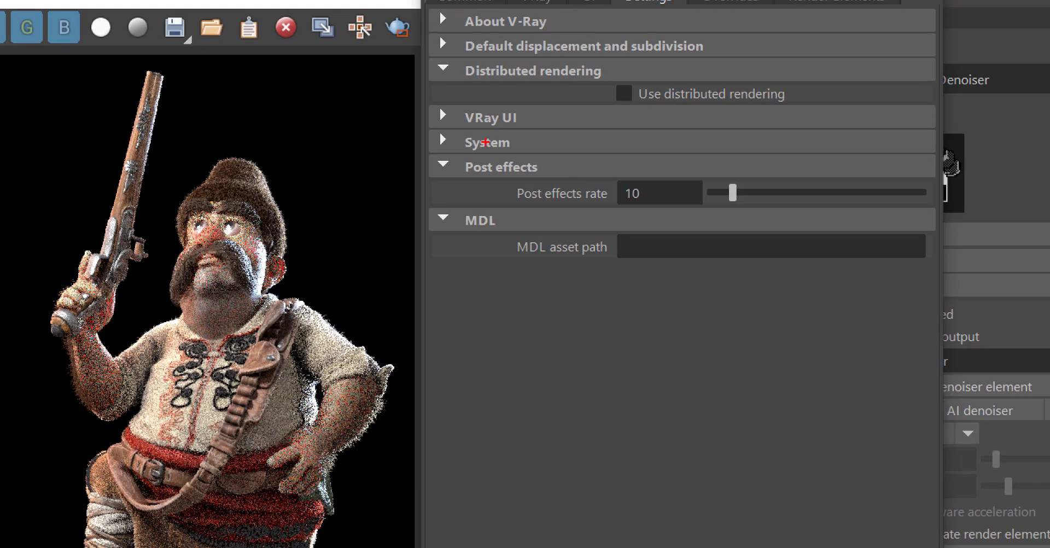
mouse_move(455, 145)
mouse_down()
mouse_move(459, 186)
mouse_move(563, 146)
mouse_up()
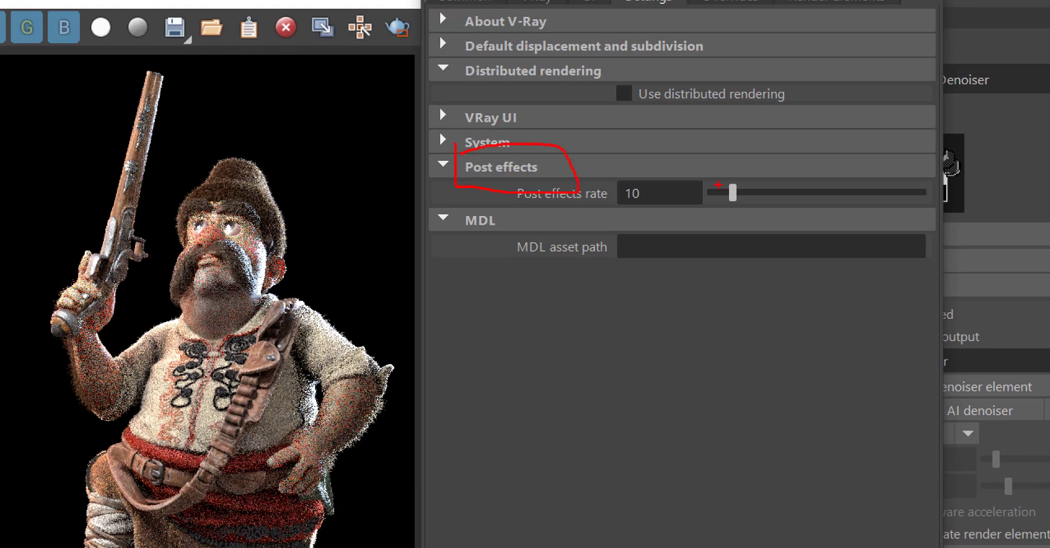
drag(861, 196, 869, 196)
mouse_move(847, 187)
mouse_down()
mouse_move(883, 215)
mouse_move(865, 223)
mouse_up()
mouse_move(639, 207)
mouse_down()
mouse_move(637, 228)
mouse_move(680, 215)
mouse_move(690, 237)
mouse_up()
mouse_move(599, 251)
mouse_down()
mouse_move(350, 240)
mouse_move(375, 292)
mouse_up()
drag(362, 235, 364, 220)
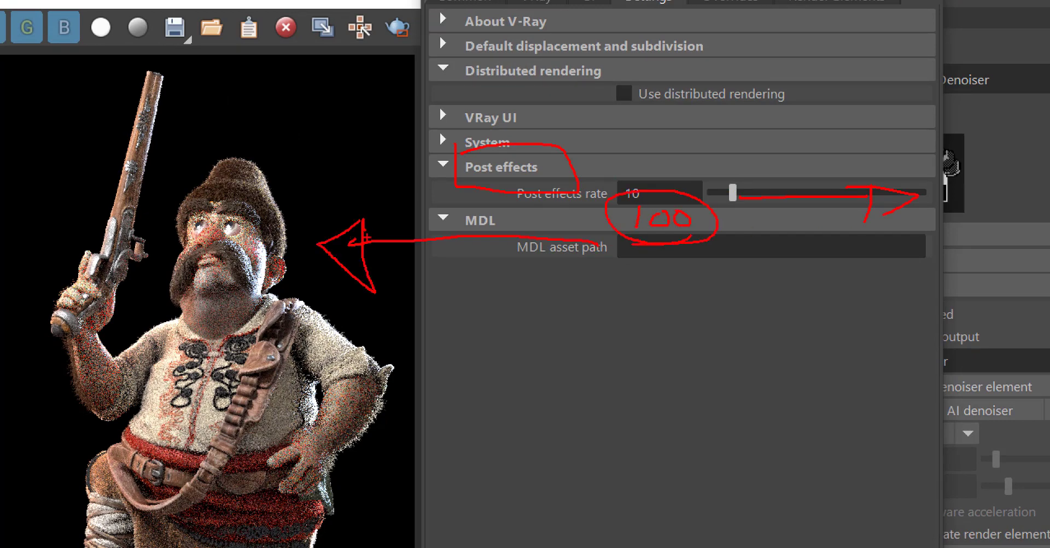
mouse_move(264, 337)
mouse_down()
mouse_move(295, 218)
mouse_move(234, 283)
mouse_move(334, 217)
mouse_move(364, 253)
mouse_up()
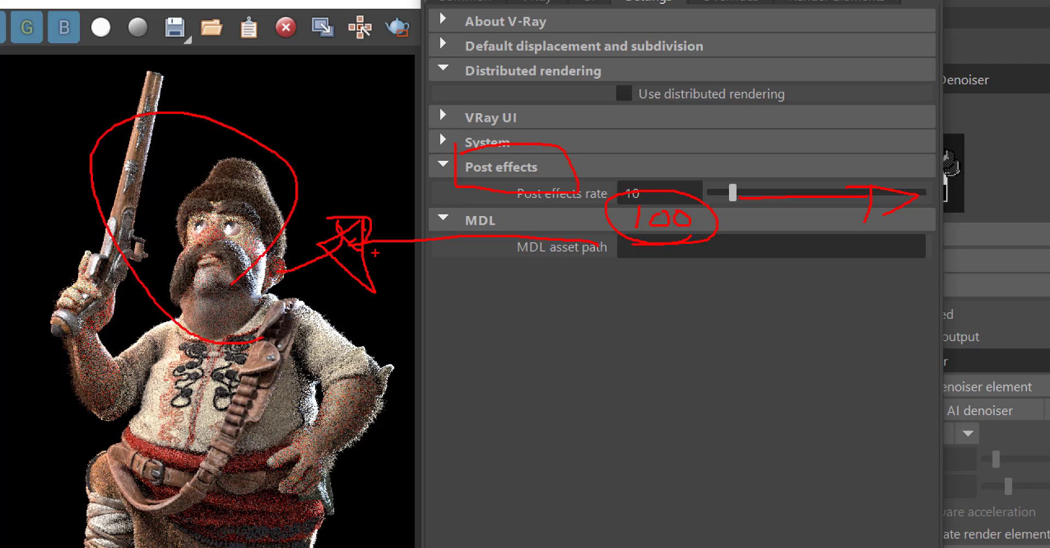
key(Escape)
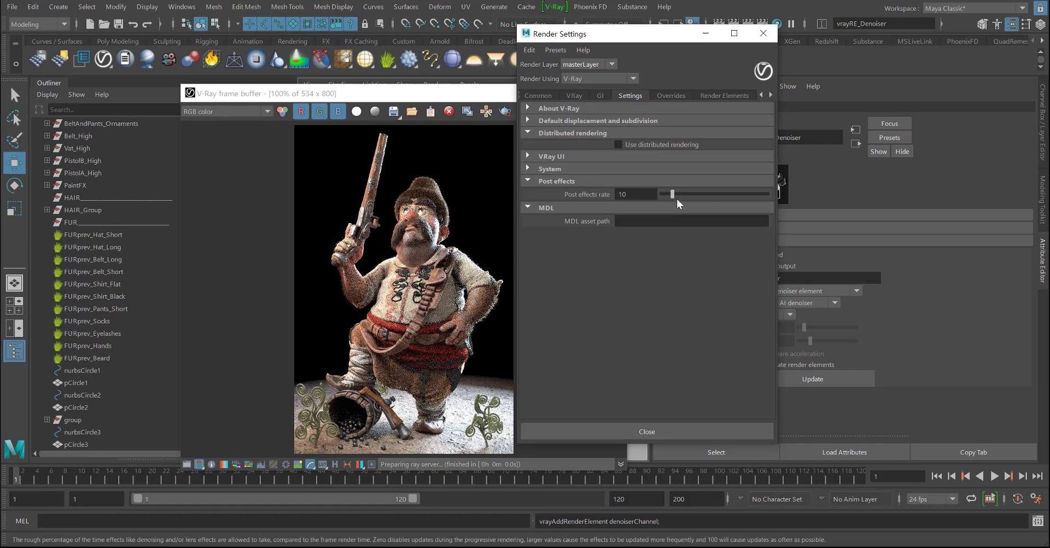
click(763, 195)
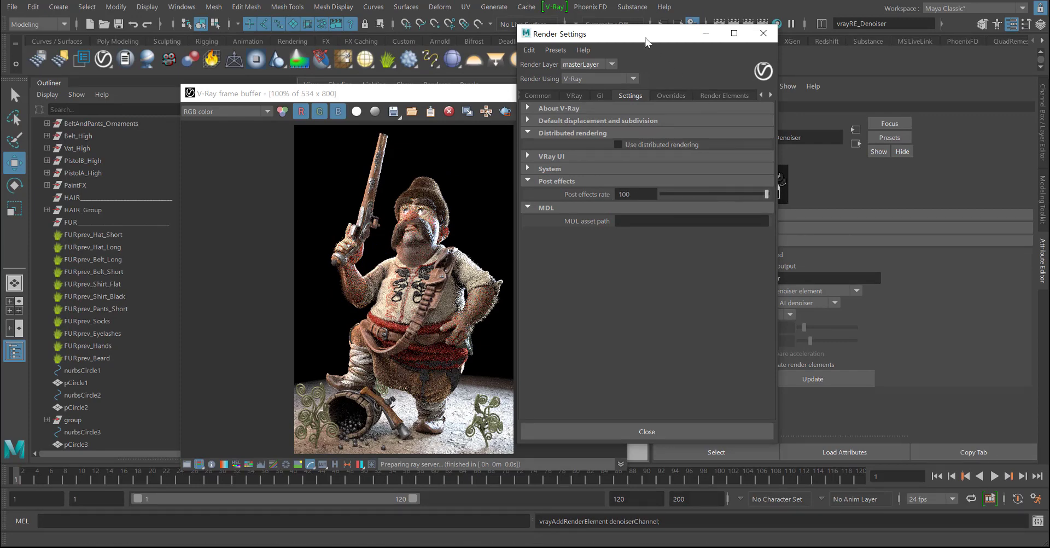
- Arrange the Render Settings and frame buffer windows side by side, and close Render Settings after a look at the V-Ray options
drag(646, 43, 777, 81)
drag(506, 97, 526, 69)
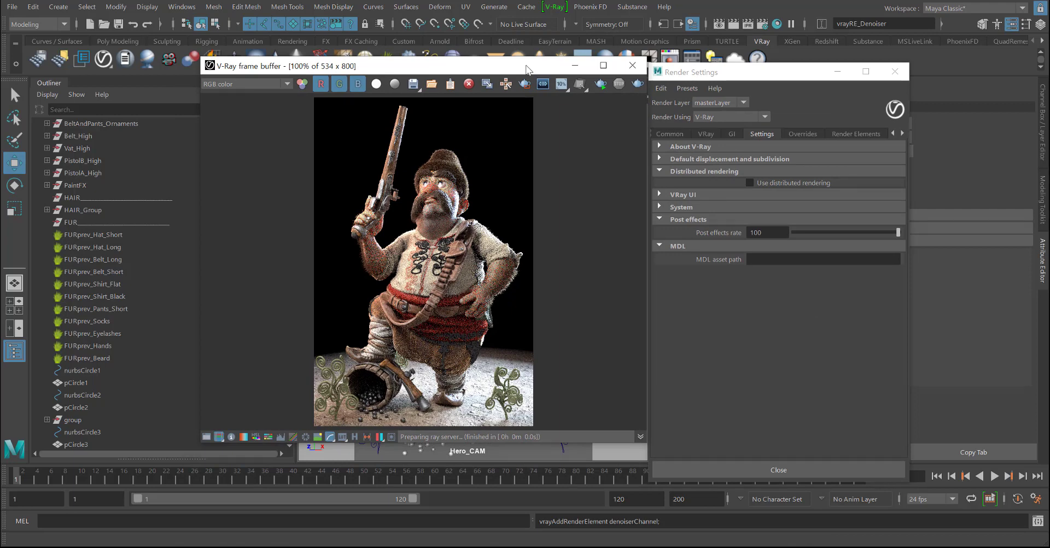
click(790, 183)
click(803, 180)
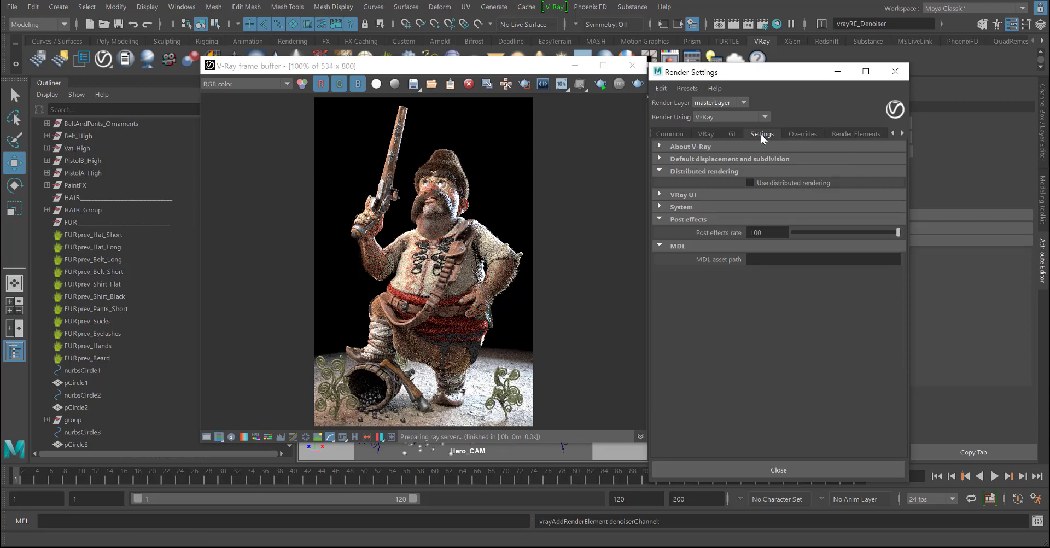
click(715, 134)
click(895, 72)
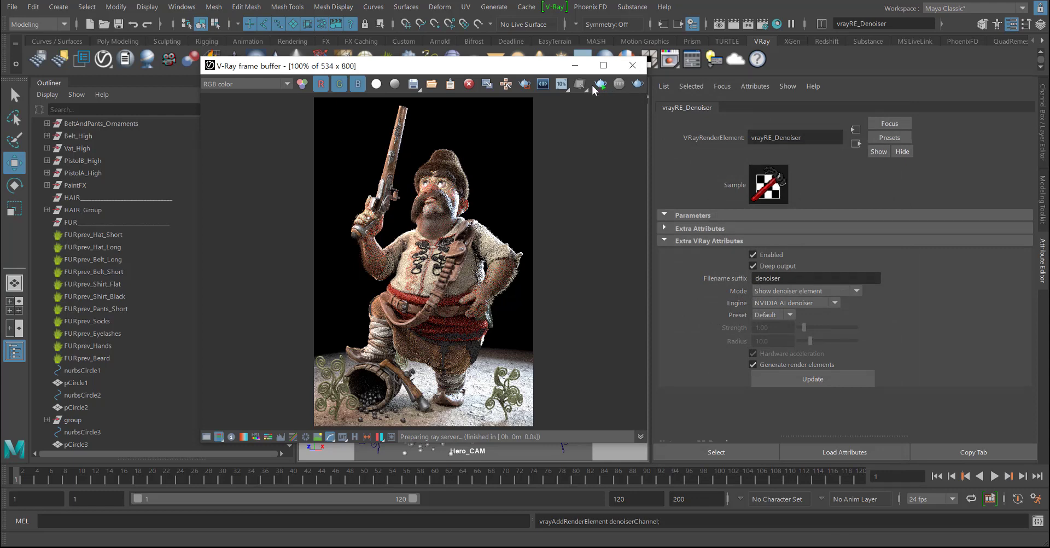
- Clear the frame buffer image and start a new interactive render with the denoiser active
click(469, 84)
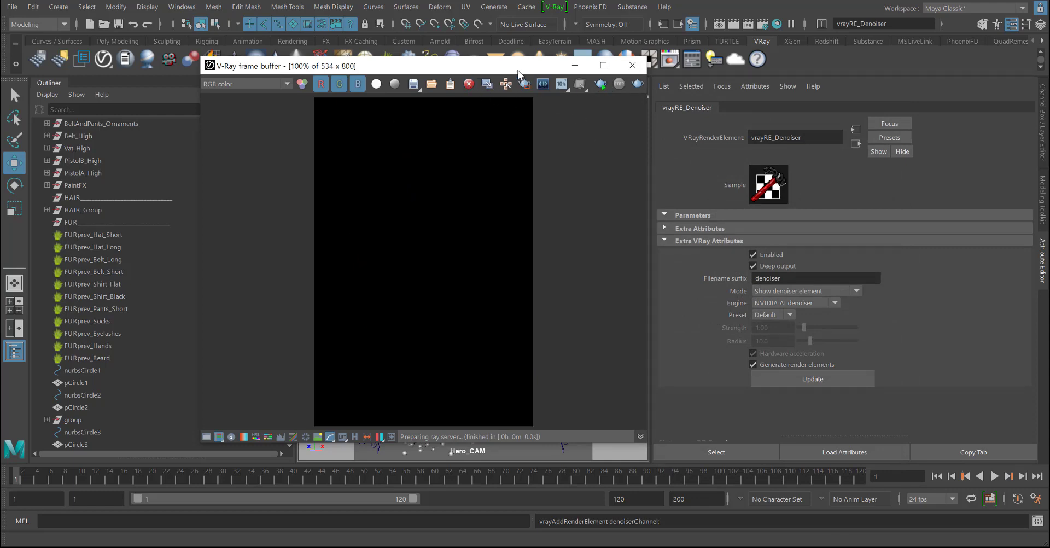
drag(520, 70, 579, 67)
click(660, 81)
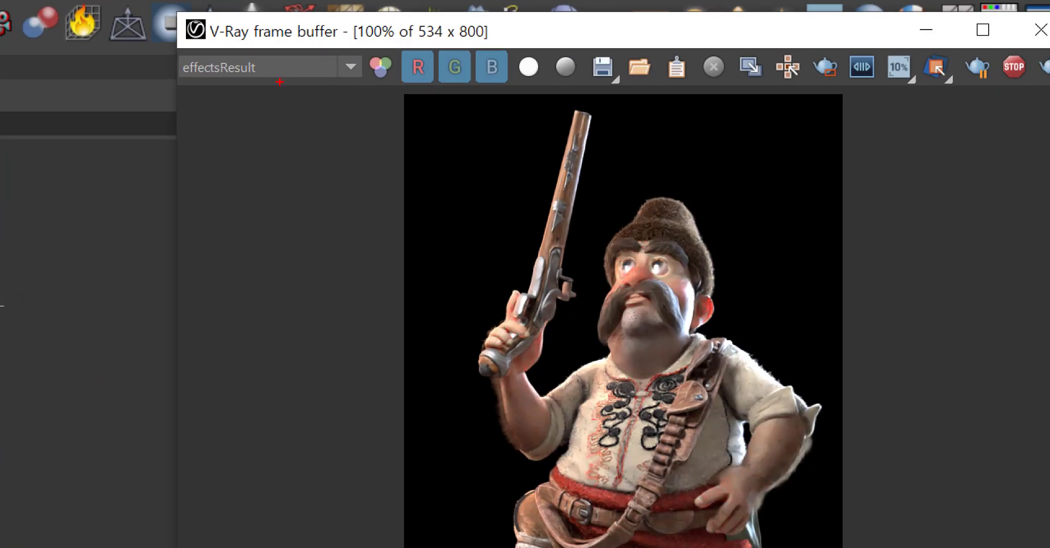
mouse_move(280, 81)
mouse_down()
mouse_move(255, 100)
mouse_move(255, 167)
mouse_move(481, 306)
mouse_move(469, 327)
mouse_up()
mouse_move(472, 249)
mouse_down()
mouse_move(441, 283)
mouse_move(456, 282)
mouse_up()
drag(444, 269, 473, 271)
mouse_move(478, 251)
mouse_down()
mouse_move(505, 253)
mouse_move(530, 284)
mouse_up()
mouse_move(521, 298)
mouse_down()
mouse_move(488, 309)
mouse_move(518, 294)
mouse_up()
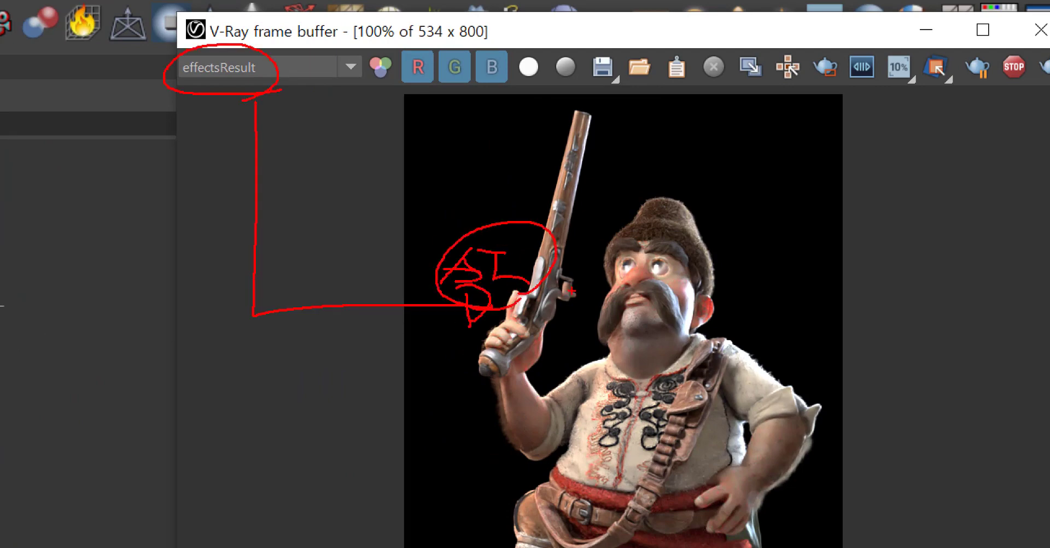
- Inspect the character's face and upper body up close in the frame buffer, and return to the full image
mouse_move(395, 90)
mouse_down()
mouse_move(400, 48)
mouse_move(385, 96)
mouse_up()
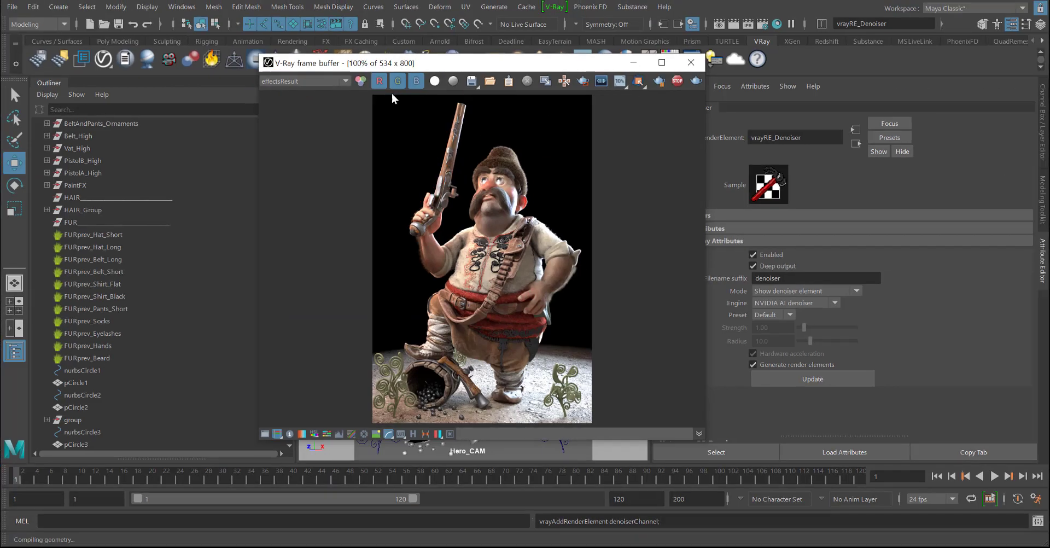
scroll(478, 186, up, 1)
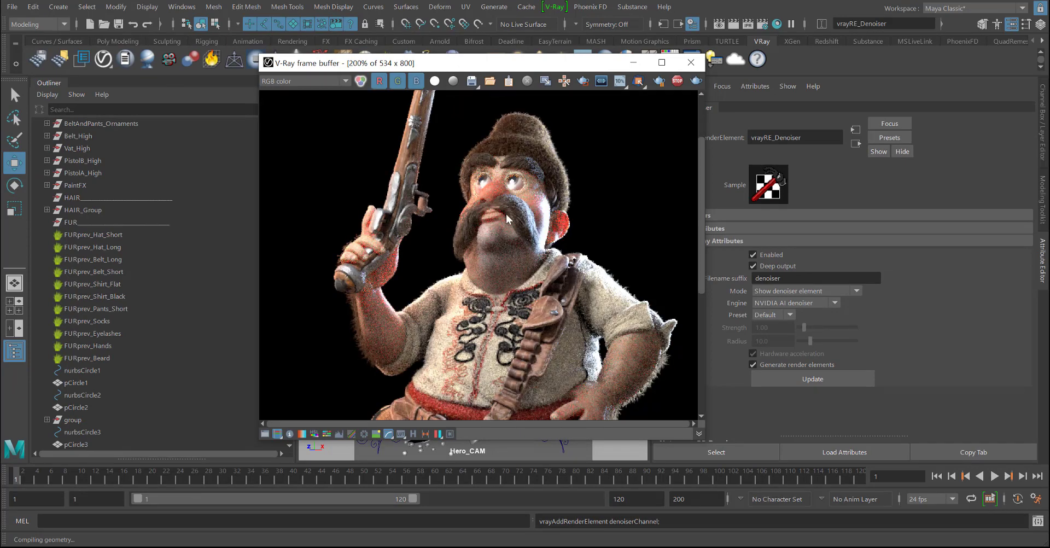
scroll(514, 224, up, 1)
scroll(515, 212, down, 1)
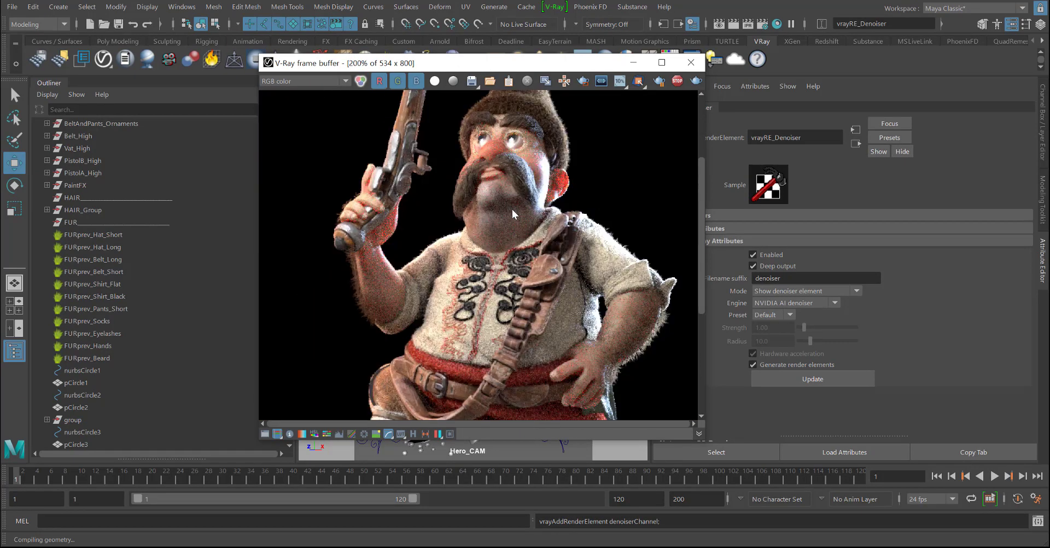
scroll(513, 210, down, 1)
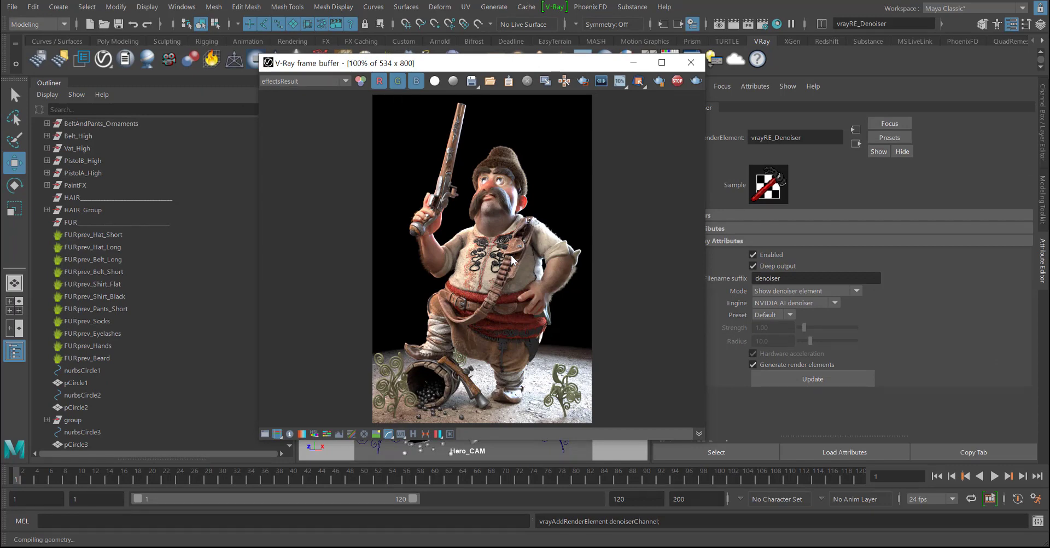
- Place the frame buffer beside the viewport and reframe the Hero_CAM view on the character's head and upper body during the interactive render
drag(671, 59, 1007, 18)
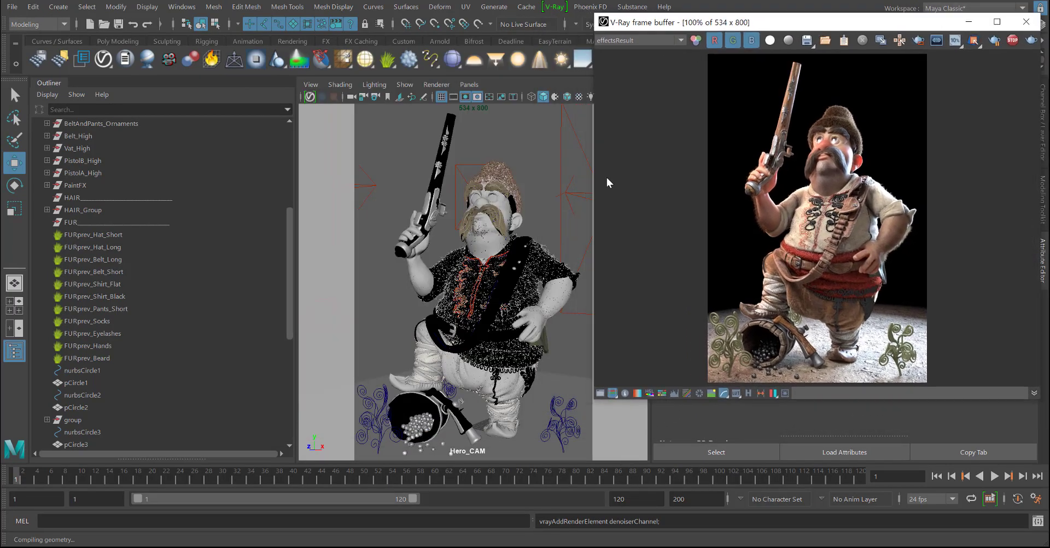
scroll(525, 236, up, 5)
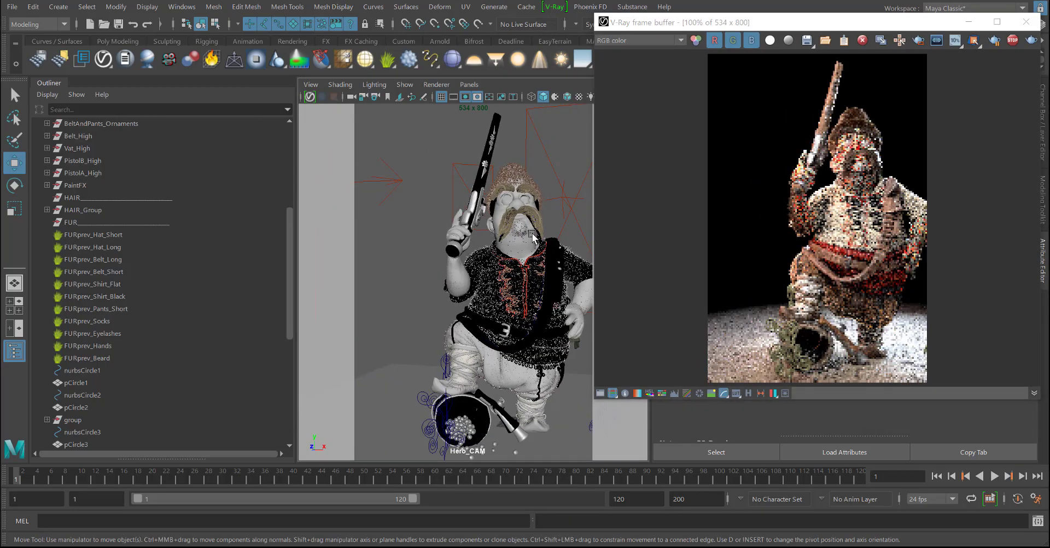
scroll(531, 230, up, 3)
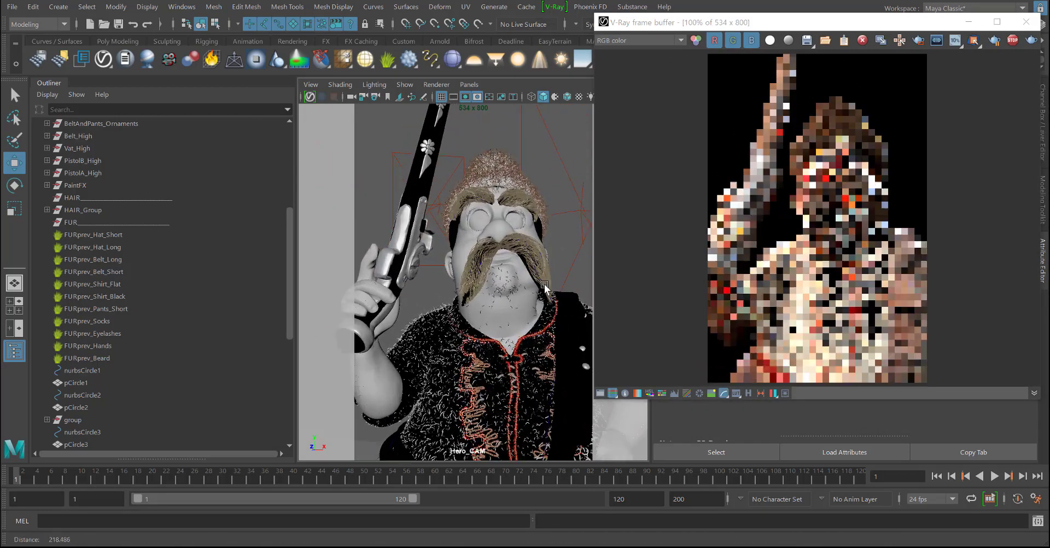
drag(728, 22, 704, 22)
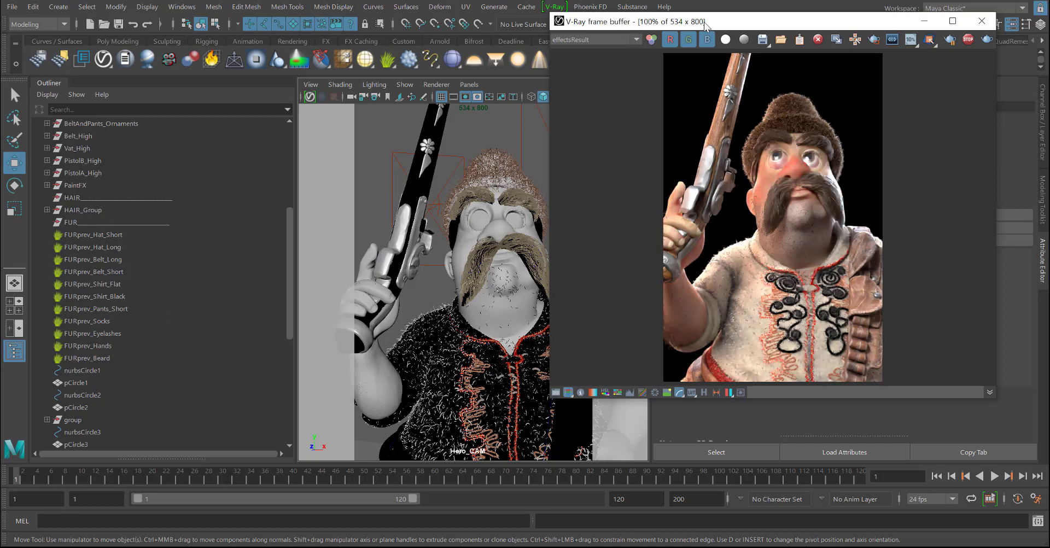
mouse_move(491, 277)
alt+mouse_down()
mouse_move(472, 270)
mouse_move(485, 280)
alt+mouse_up()
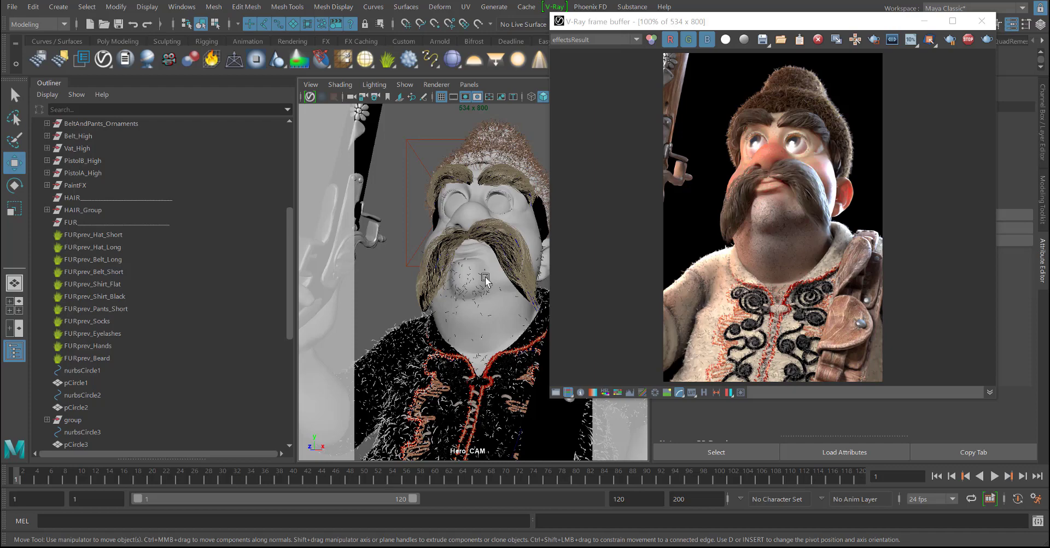
alt+right_drag(508, 288, 472, 286)
alt+drag(473, 286, 451, 266)
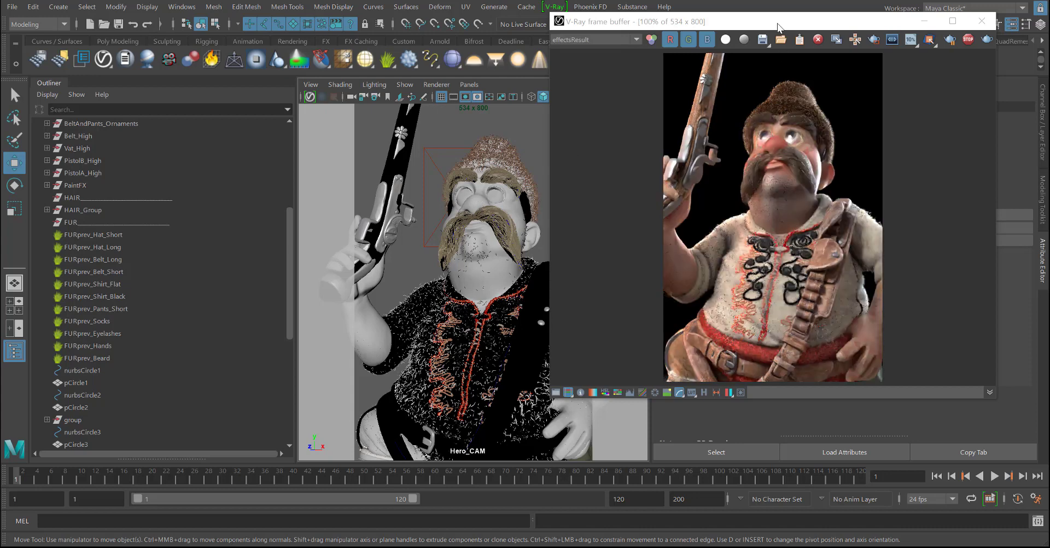
- Move the frame buffer off the vrayRE_Denoiser attributes and review the denoiser's mode and engine settings
drag(757, 24, 483, 60)
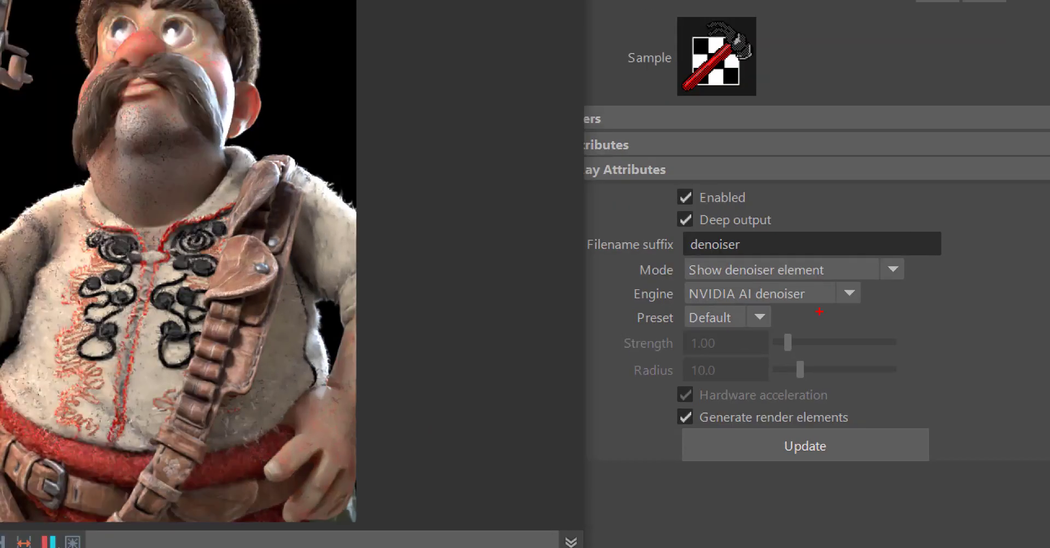
drag(821, 300, 760, 323)
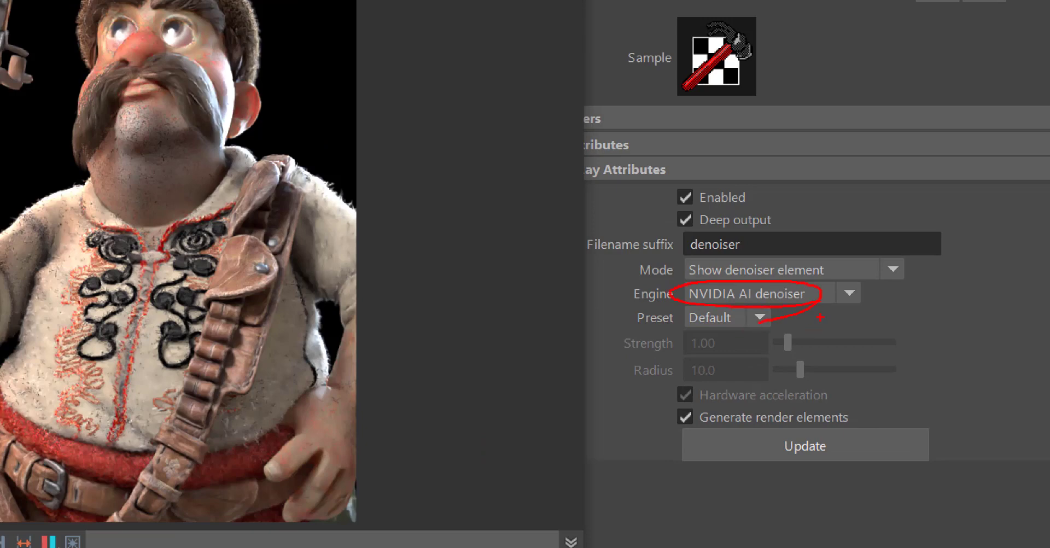
mouse_move(832, 314)
mouse_down()
mouse_move(833, 265)
mouse_move(760, 321)
mouse_up()
drag(295, 257, 602, 273)
mouse_move(423, 239)
mouse_down()
mouse_move(383, 240)
mouse_move(417, 240)
mouse_up()
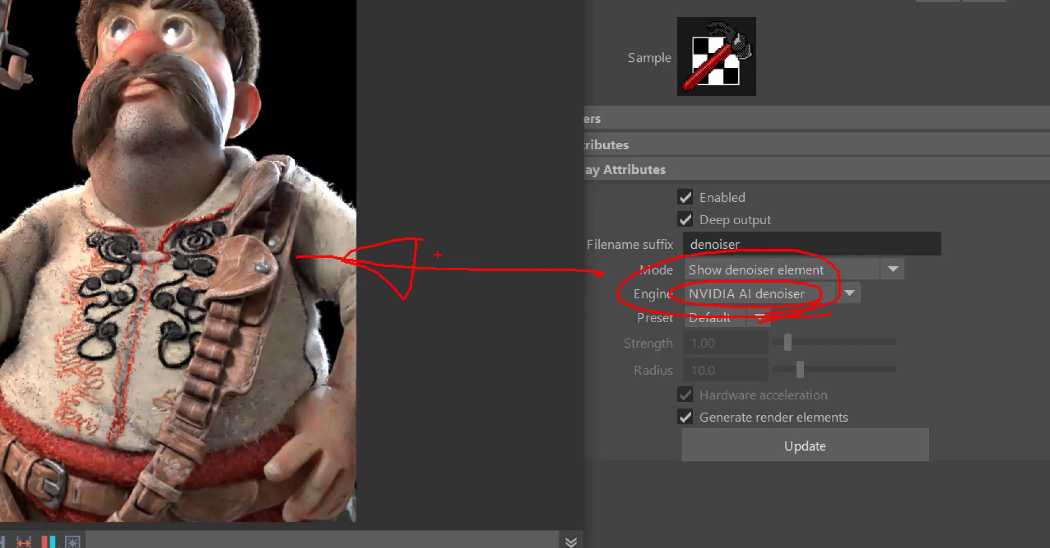
key(Escape)
- Open the V-Ray options in Render Settings and arrange a taller frame buffer window beside them
drag(576, 59, 555, 97)
click(577, 115)
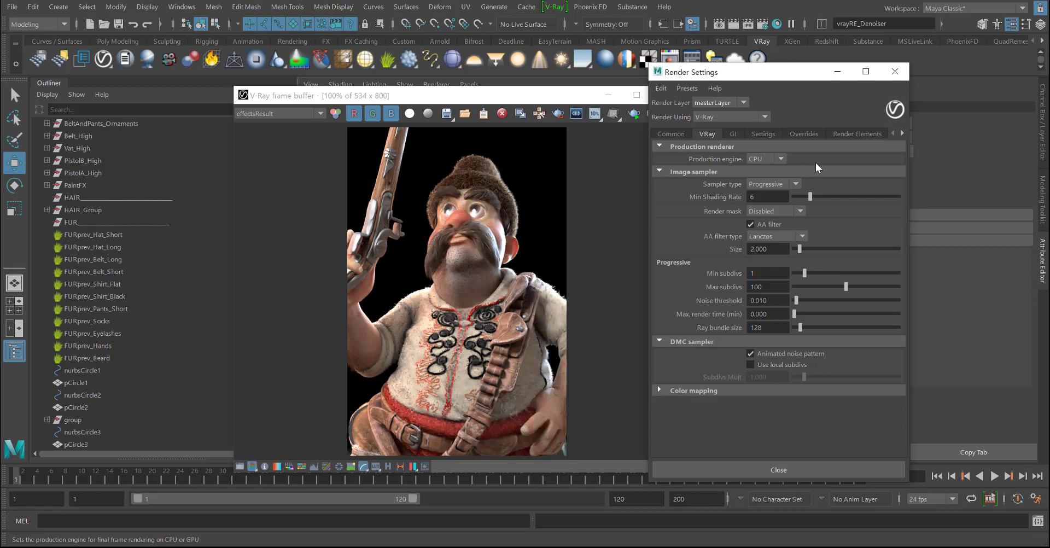
click(575, 181)
drag(497, 97, 460, 73)
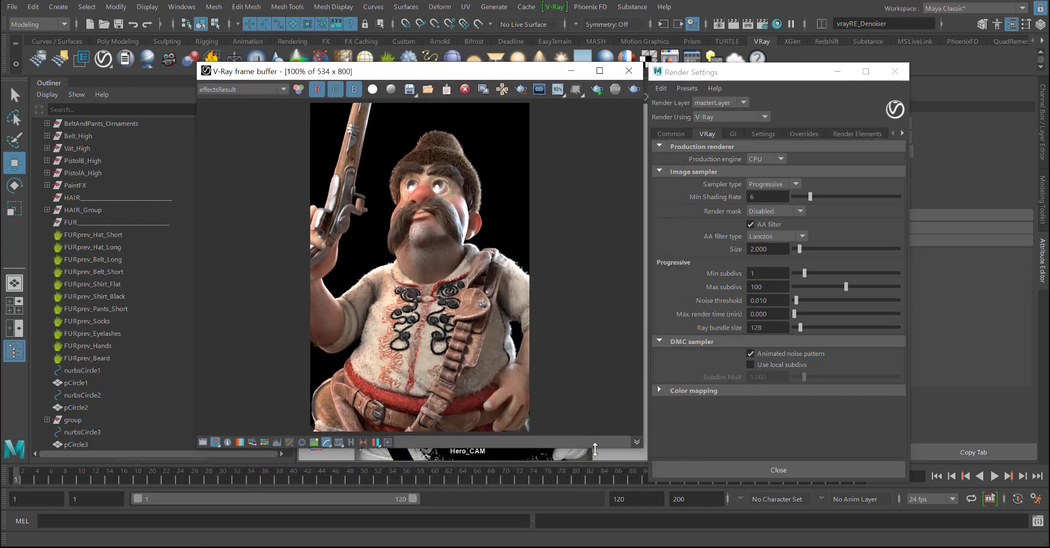
drag(595, 451, 594, 484)
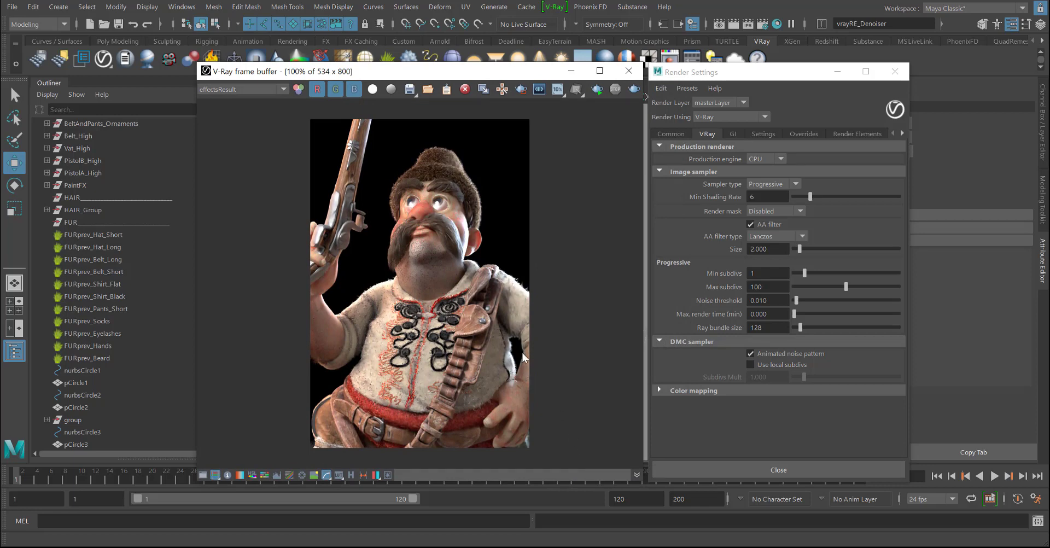
- Review the CPU, CUDA and RTX choices and set the V-Ray production engine to CUDA
click(768, 159)
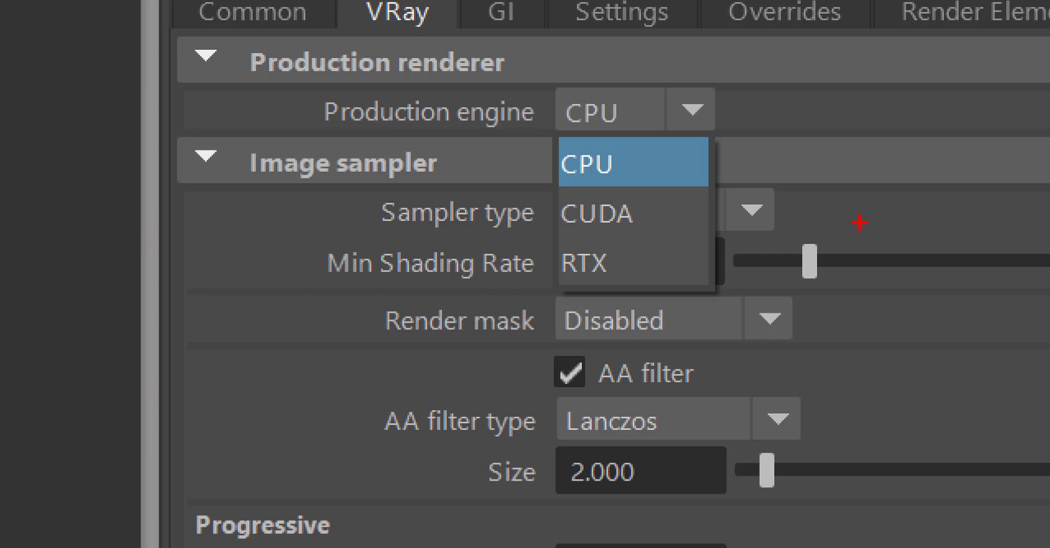
mouse_move(556, 131)
mouse_down()
mouse_move(599, 191)
mouse_move(557, 130)
mouse_up()
drag(542, 221, 688, 284)
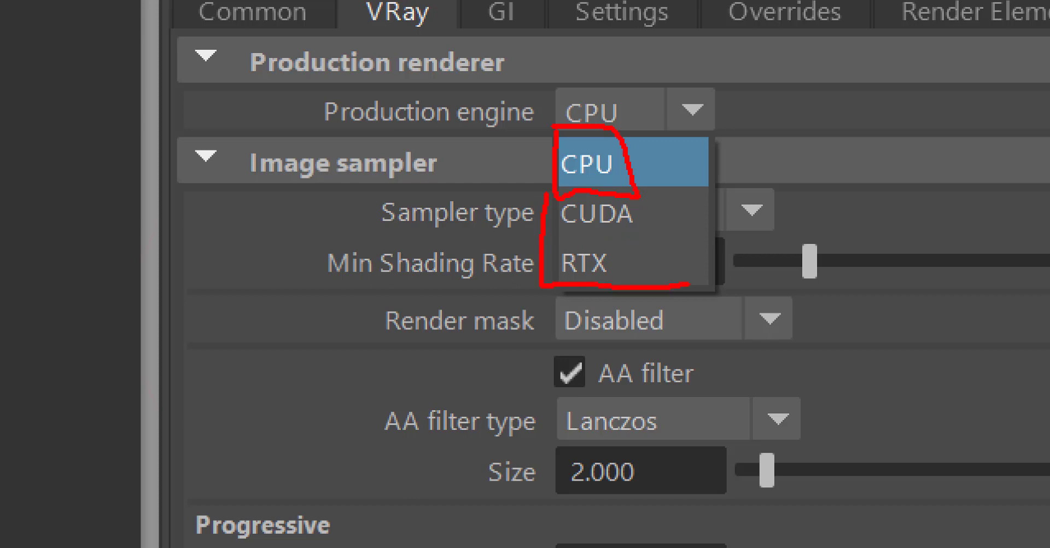
drag(659, 187, 541, 182)
mouse_move(670, 240)
mouse_down()
mouse_move(722, 236)
mouse_move(744, 217)
mouse_up()
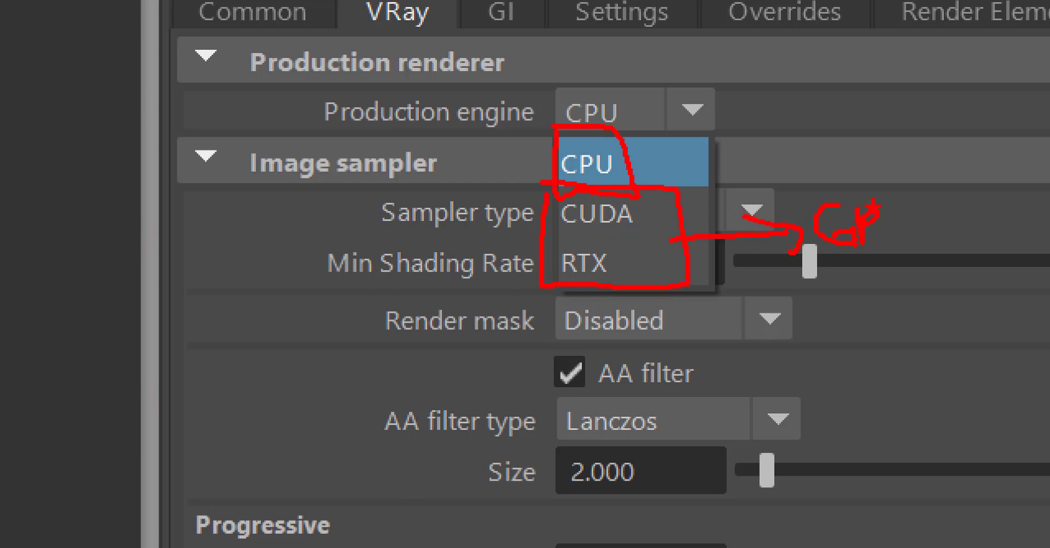
drag(626, 267, 688, 274)
mouse_move(700, 262)
mouse_down()
mouse_move(747, 274)
mouse_move(714, 295)
mouse_up()
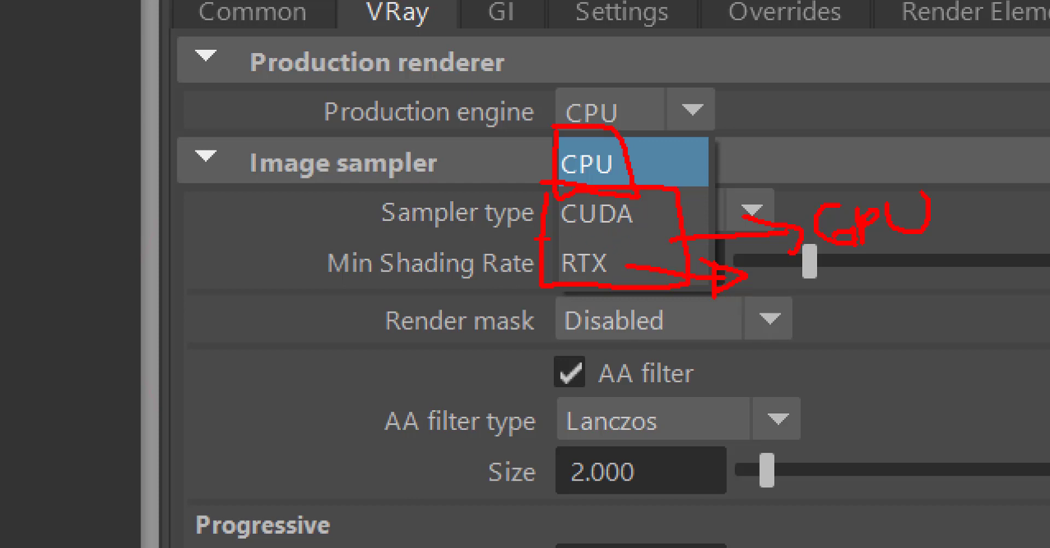
drag(536, 177, 682, 186)
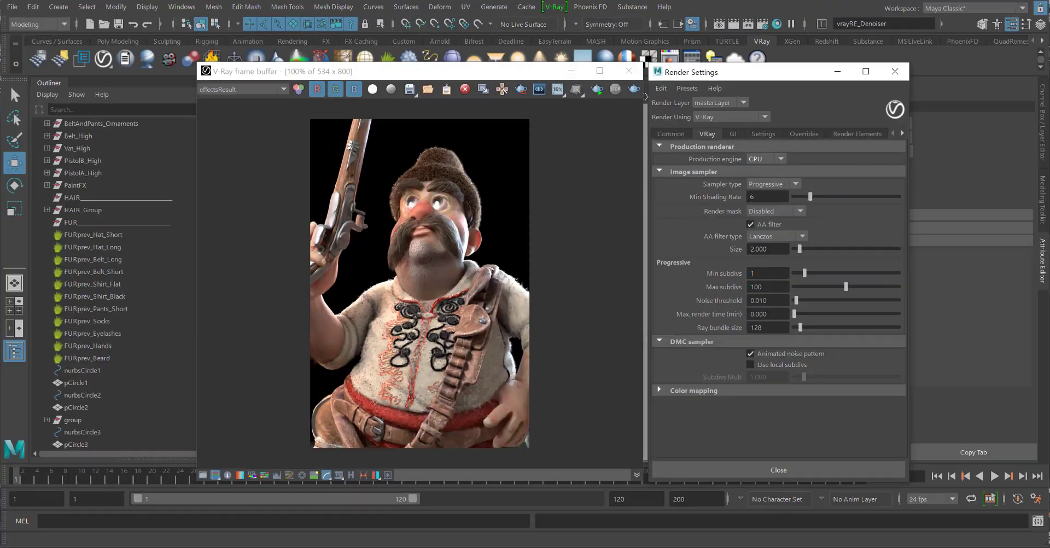
click(778, 182)
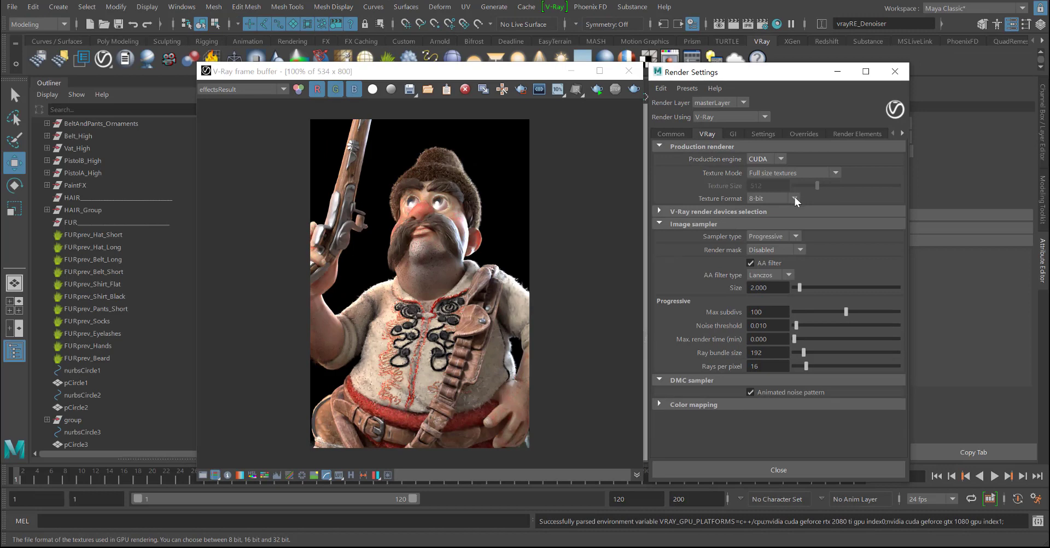
- Expand the V-Ray render devices selection and review the available CPU and GPU devices
click(791, 210)
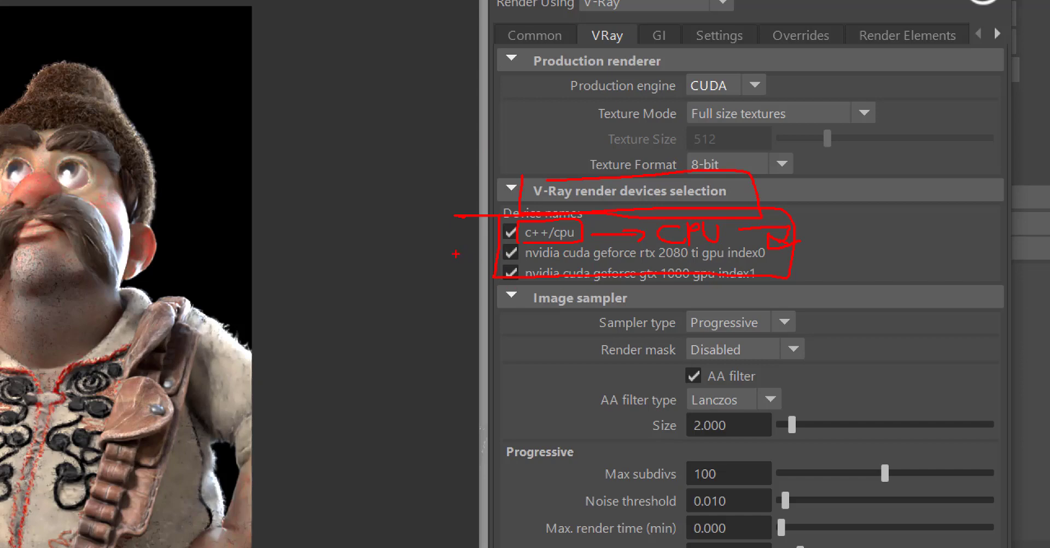
mouse_move(456, 254)
mouse_down()
mouse_move(490, 249)
mouse_move(482, 260)
mouse_up()
mouse_move(684, 286)
mouse_down()
mouse_move(673, 290)
mouse_move(697, 288)
mouse_up()
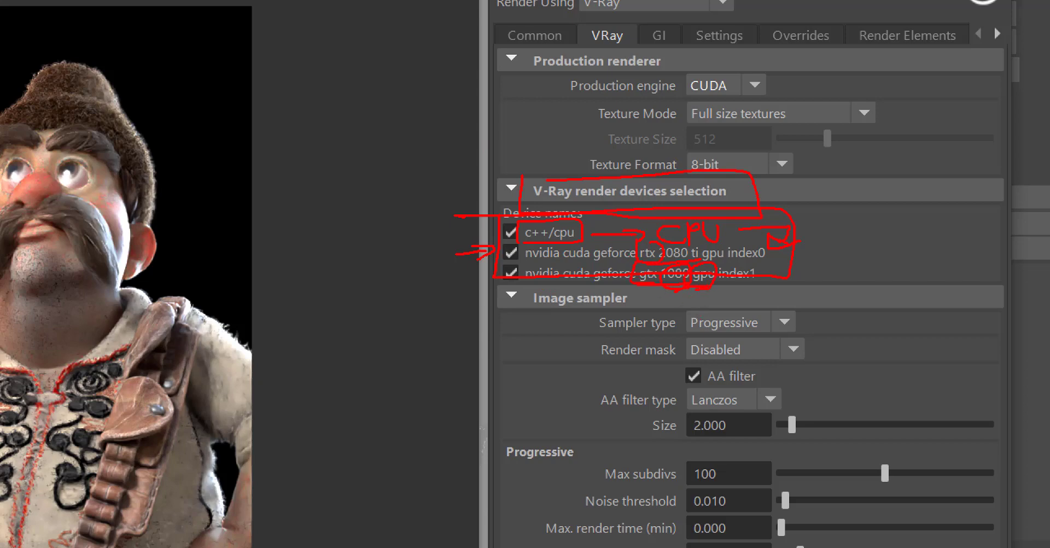
mouse_move(458, 252)
mouse_down()
mouse_move(486, 253)
mouse_move(497, 282)
mouse_move(485, 305)
mouse_up()
key(Escape)
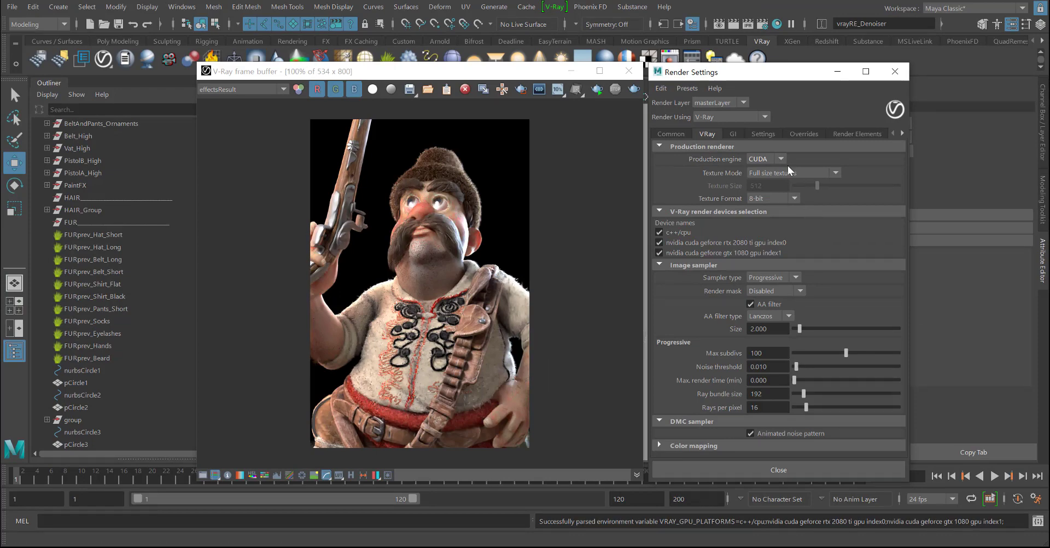
- Compare the production engine choices with the devices enabled for CUDA rendering
click(775, 158)
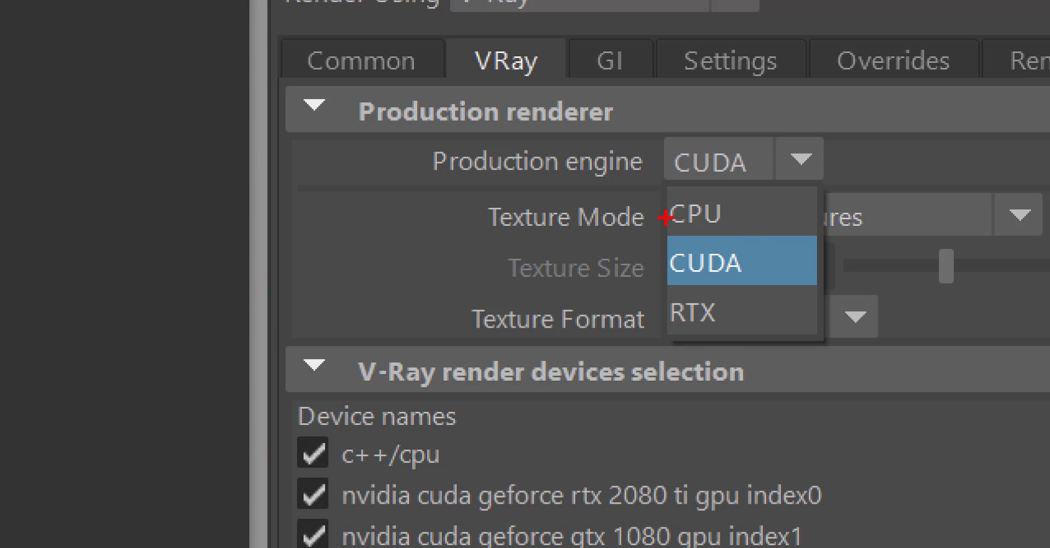
mouse_move(716, 189)
mouse_down()
mouse_move(675, 221)
mouse_move(721, 223)
mouse_move(668, 276)
mouse_move(768, 276)
mouse_move(652, 236)
mouse_up()
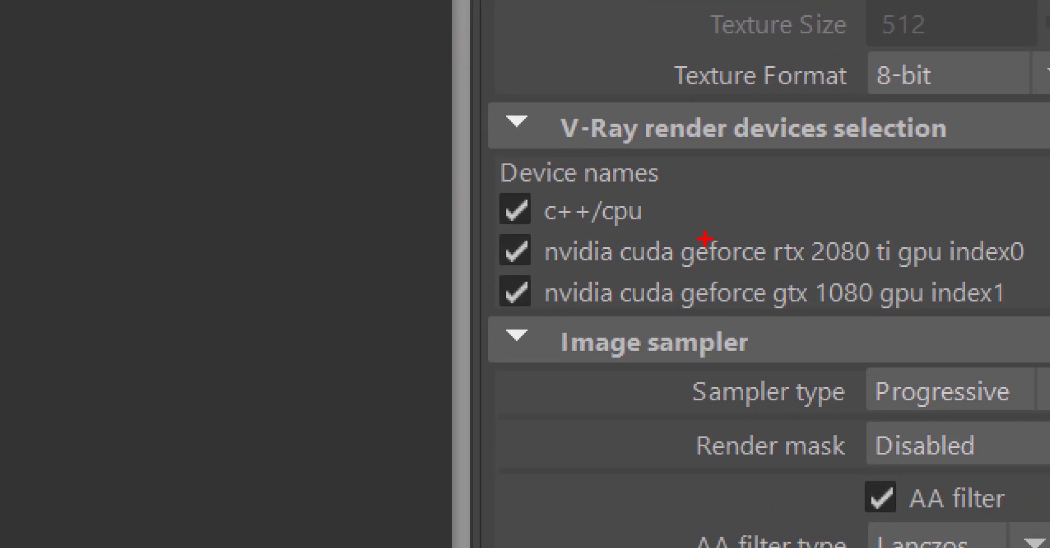
drag(513, 226, 637, 232)
drag(629, 173, 633, 228)
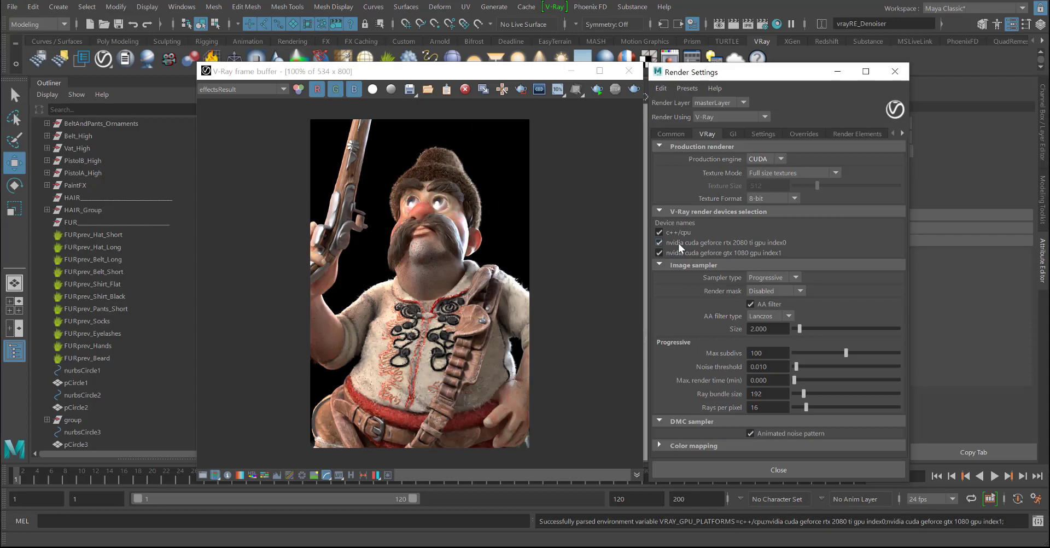
- Disable the GeForce RTX 2080 Ti and GTX 1080 render devices, leaving only c++/cpu enabled
click(679, 243)
click(678, 250)
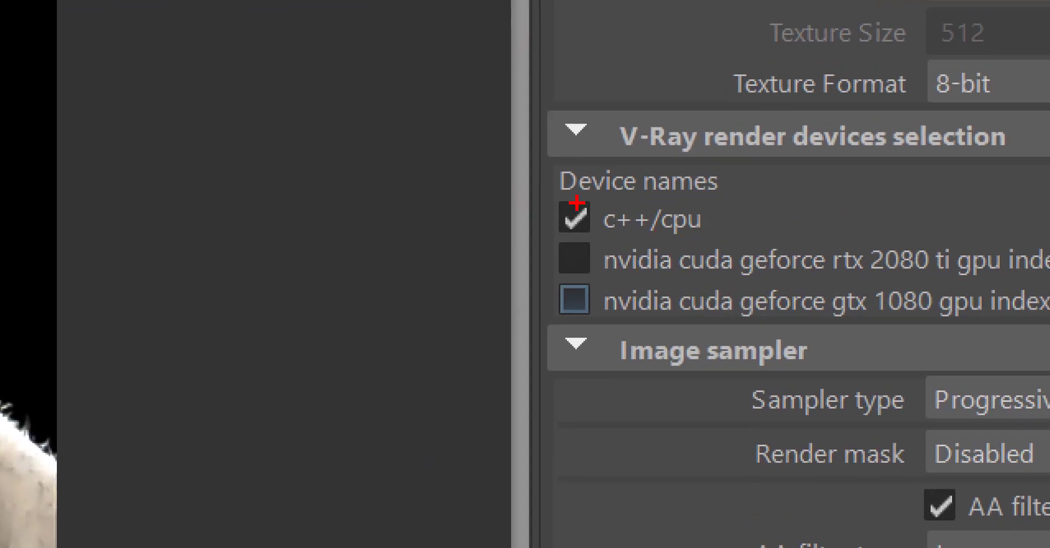
drag(657, 227, 654, 238)
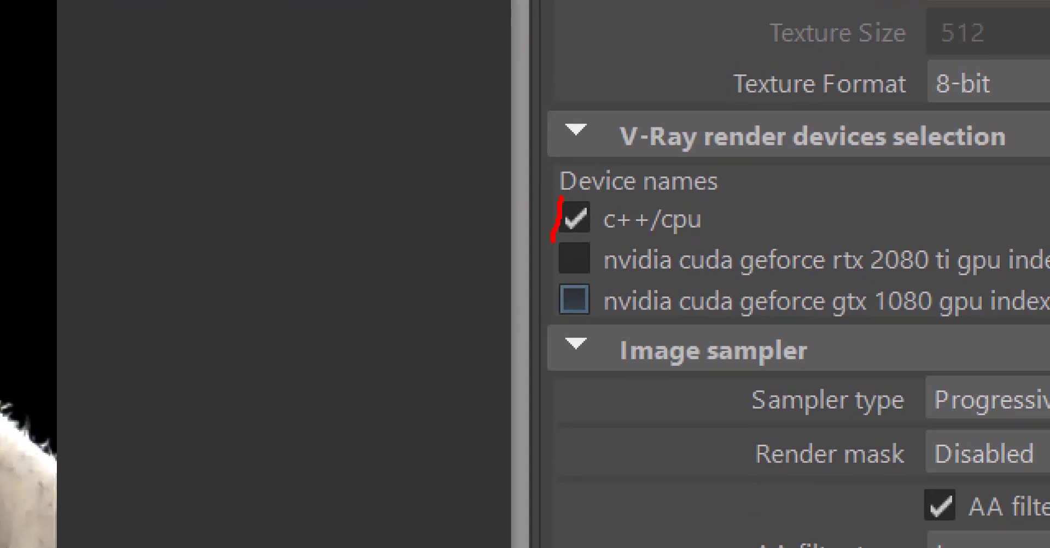
drag(553, 239, 572, 191)
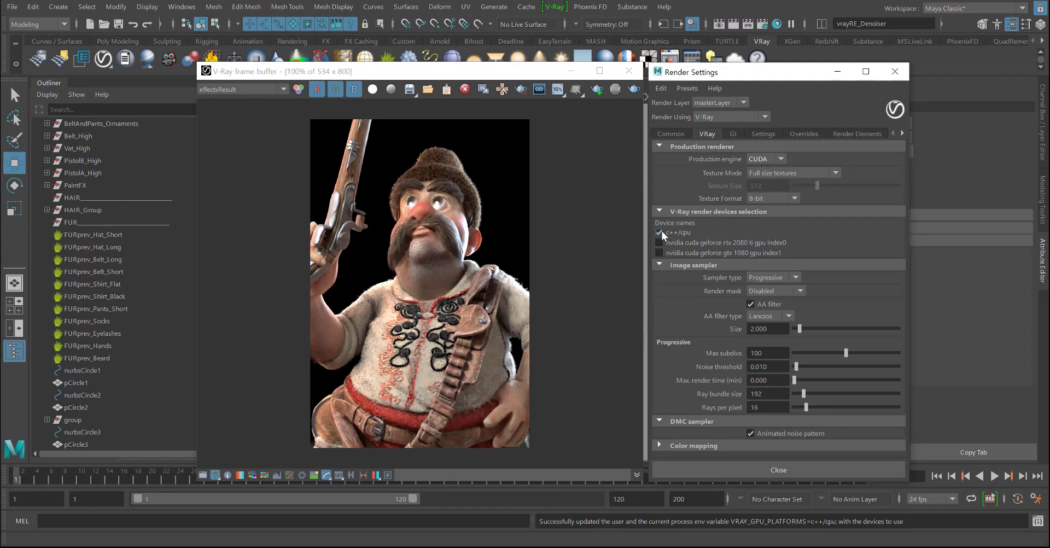
- Disable the c++/cpu render device and enable the GeForce RTX 2080 Ti and GTX 1080 GPUs for CUDA rendering
click(659, 231)
click(678, 254)
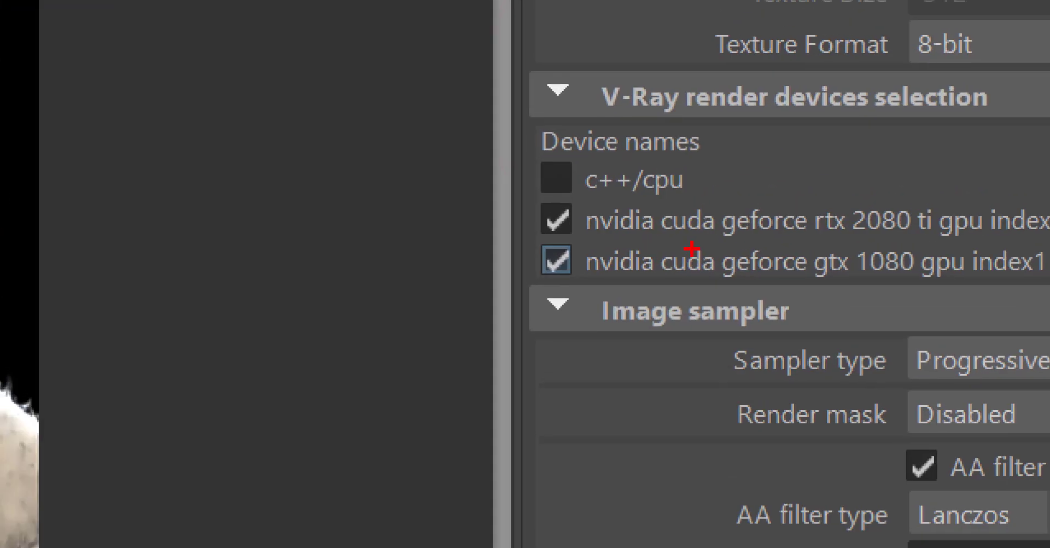
mouse_move(536, 191)
mouse_down()
mouse_move(605, 234)
mouse_move(541, 176)
mouse_move(502, 221)
mouse_move(530, 229)
mouse_move(522, 134)
mouse_move(525, 192)
mouse_move(545, 222)
mouse_move(522, 259)
mouse_up()
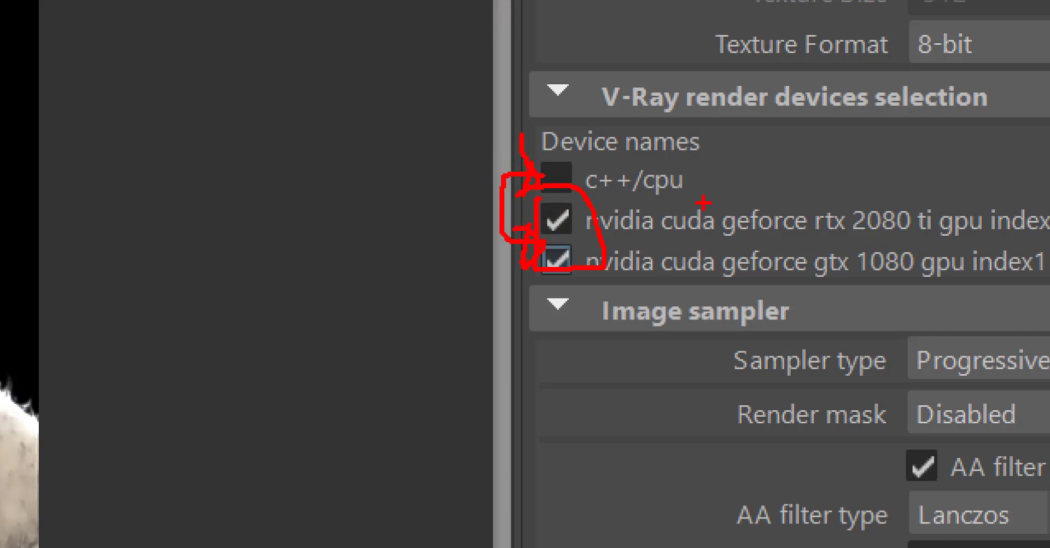
mouse_move(463, 159)
mouse_down()
mouse_move(974, 127)
mouse_move(648, 307)
mouse_move(419, 159)
mouse_up()
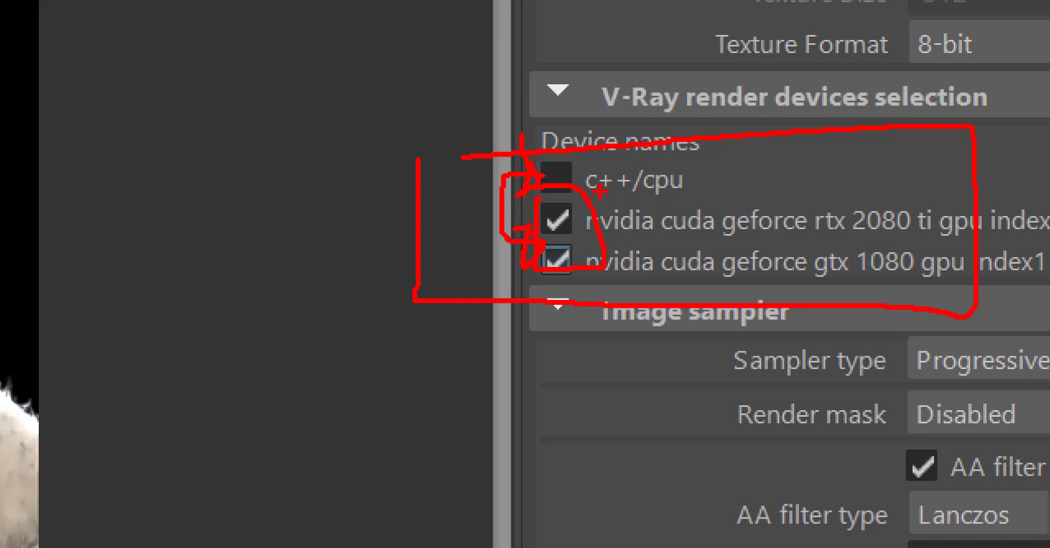
drag(544, 163, 632, 134)
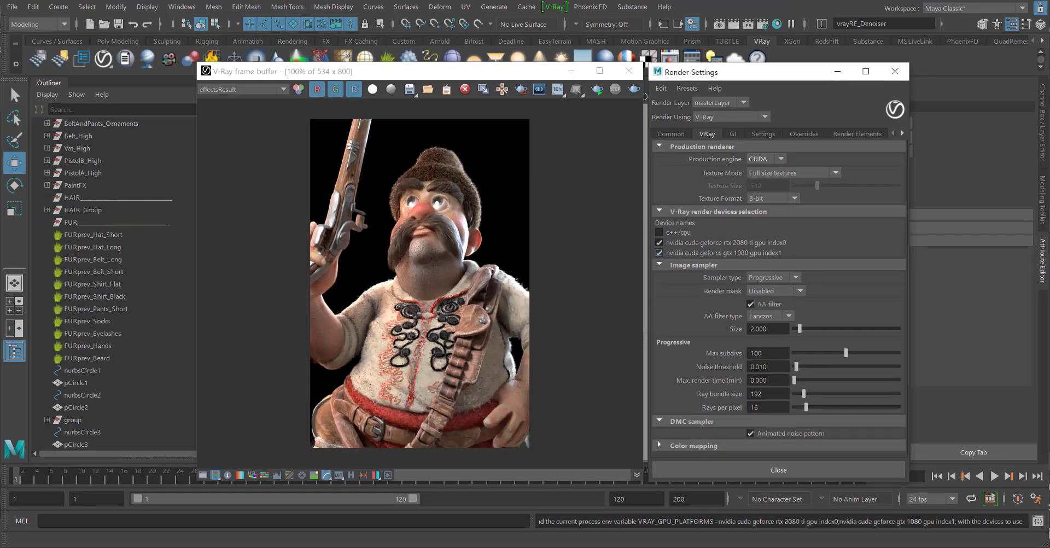
- Enable the c++/cpu render device alongside both NVIDIA GPUs for CUDA rendering
click(557, 178)
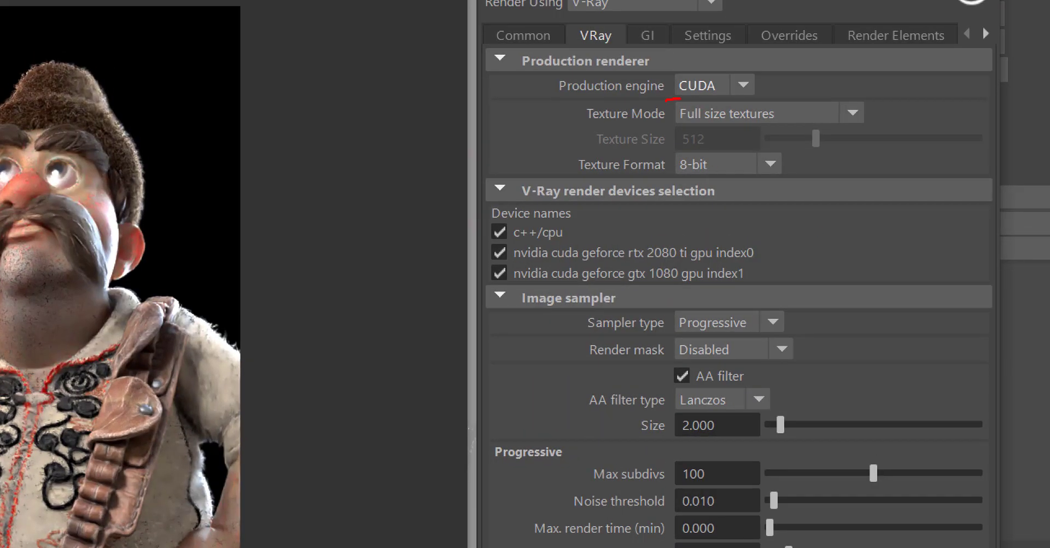
drag(680, 99, 678, 65)
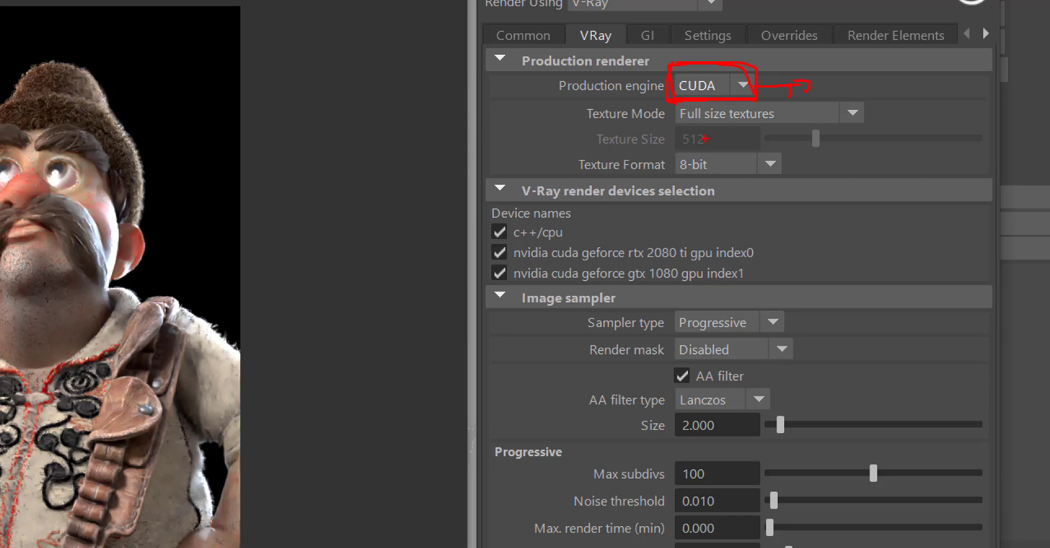
mouse_move(359, 160)
mouse_down()
mouse_move(371, 202)
mouse_move(441, 163)
mouse_up()
mouse_move(430, 220)
mouse_down()
mouse_move(449, 209)
mouse_move(424, 217)
mouse_up()
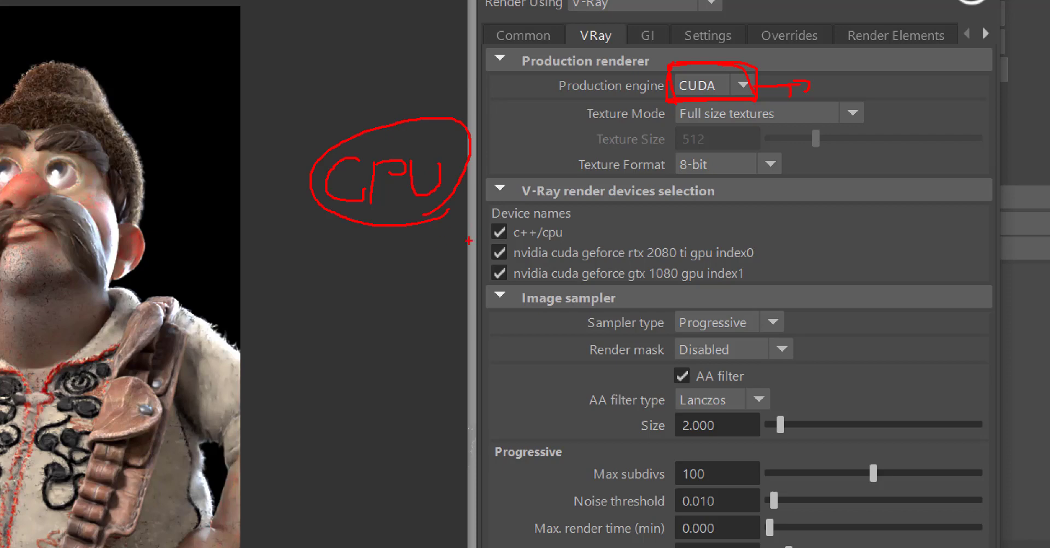
mouse_move(284, 229)
mouse_down()
mouse_move(435, 128)
mouse_move(284, 214)
mouse_up()
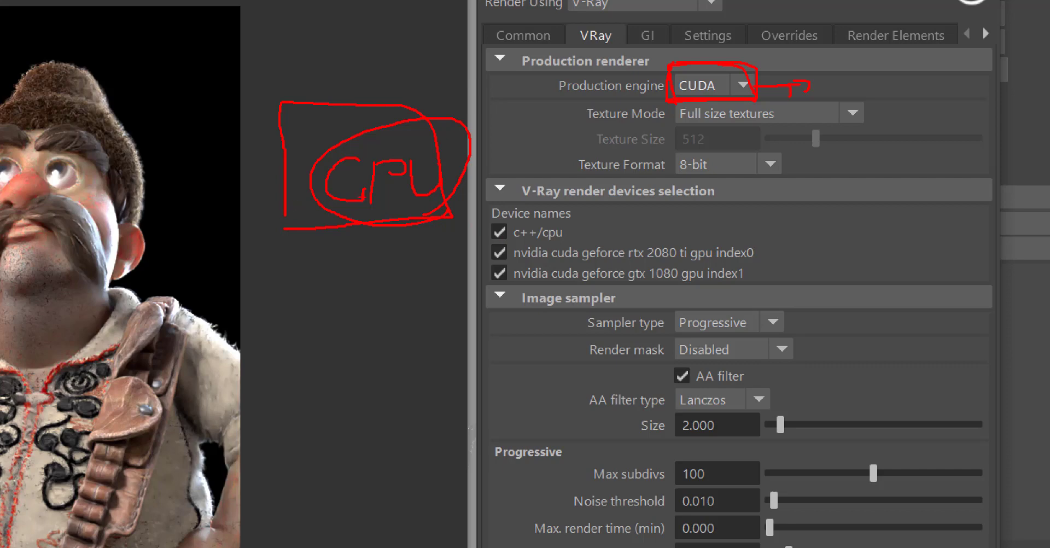
drag(479, 136, 450, 180)
drag(447, 140, 492, 203)
mouse_move(483, 211)
mouse_down()
mouse_move(547, 287)
mouse_move(761, 286)
mouse_move(797, 186)
mouse_move(446, 196)
mouse_up()
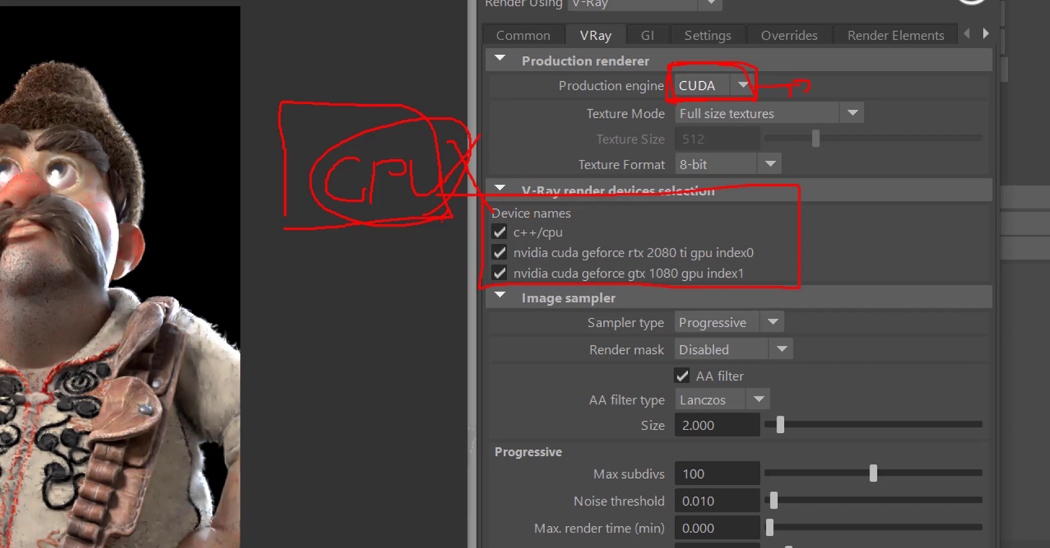
mouse_move(397, 263)
mouse_down()
mouse_move(396, 202)
mouse_move(430, 225)
mouse_up()
mouse_move(478, 277)
mouse_down()
mouse_move(484, 245)
mouse_move(568, 241)
mouse_up()
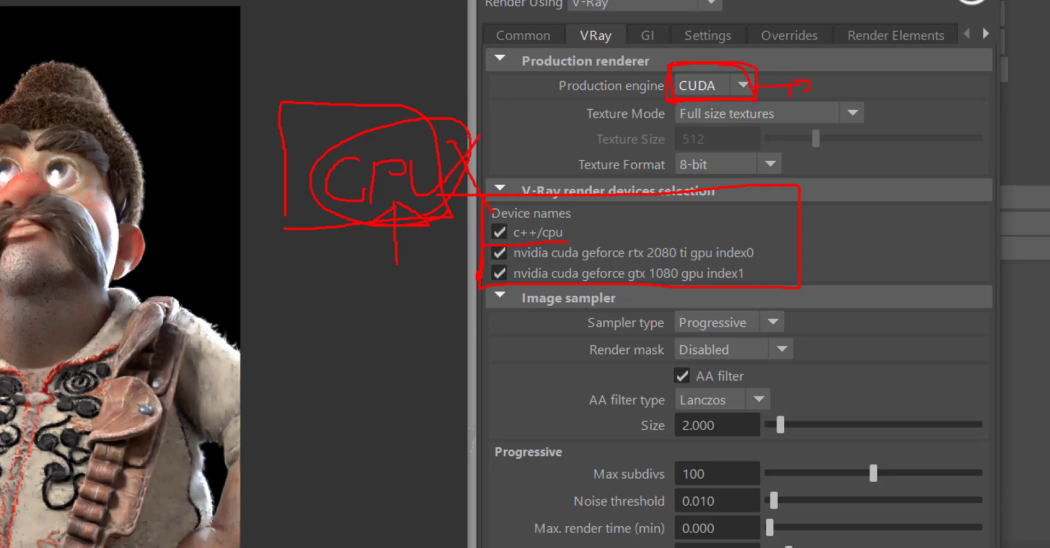
mouse_move(478, 241)
mouse_down()
mouse_move(478, 216)
mouse_move(569, 240)
mouse_up()
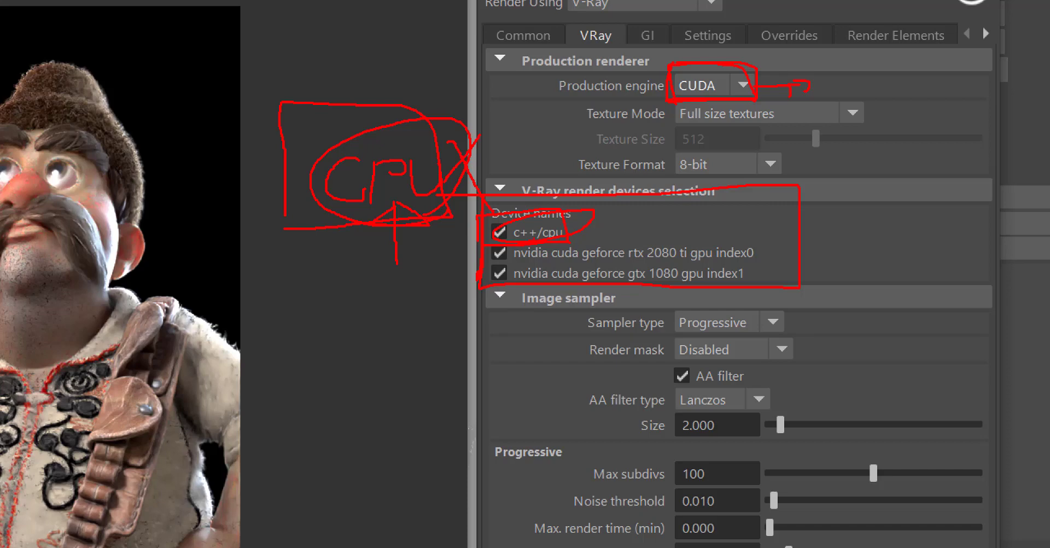
mouse_move(438, 228)
mouse_down()
mouse_move(350, 229)
mouse_move(432, 214)
mouse_move(476, 240)
mouse_up()
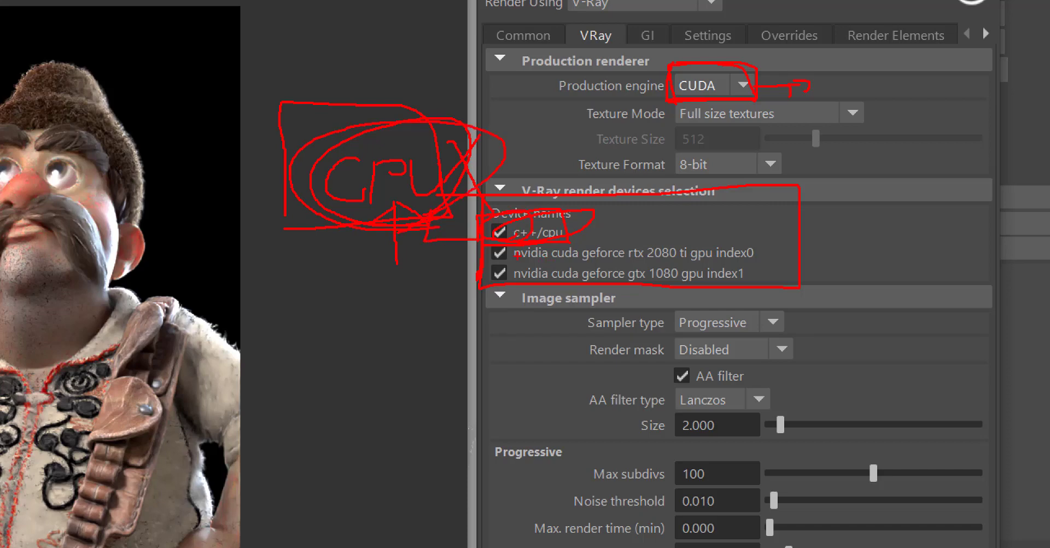
mouse_move(386, 231)
mouse_down()
mouse_move(385, 274)
mouse_move(454, 273)
mouse_up()
key(Escape)
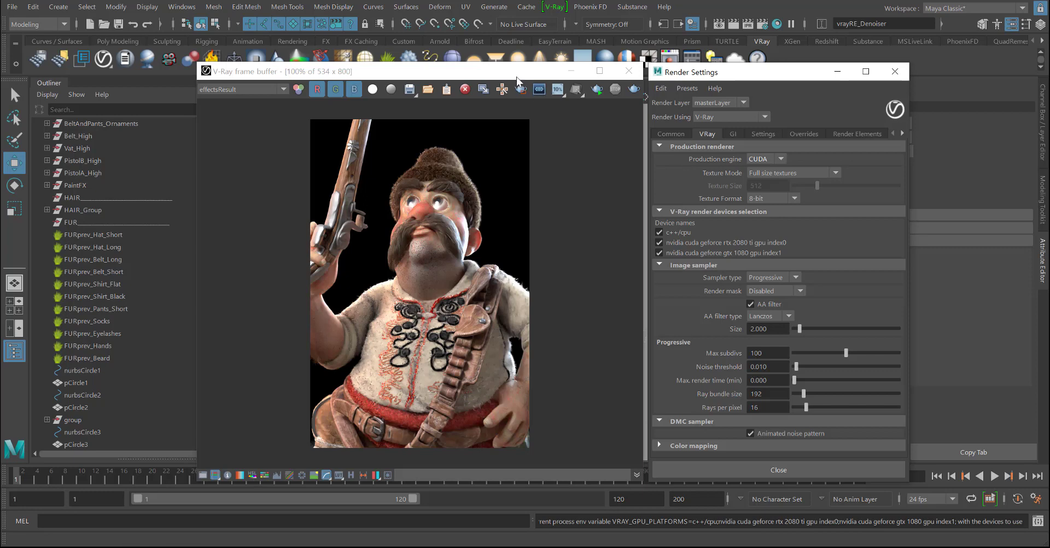
- Clear the V-Ray frame buffer and start interactive rendering on the CPU and both GPUs
drag(517, 76, 512, 75)
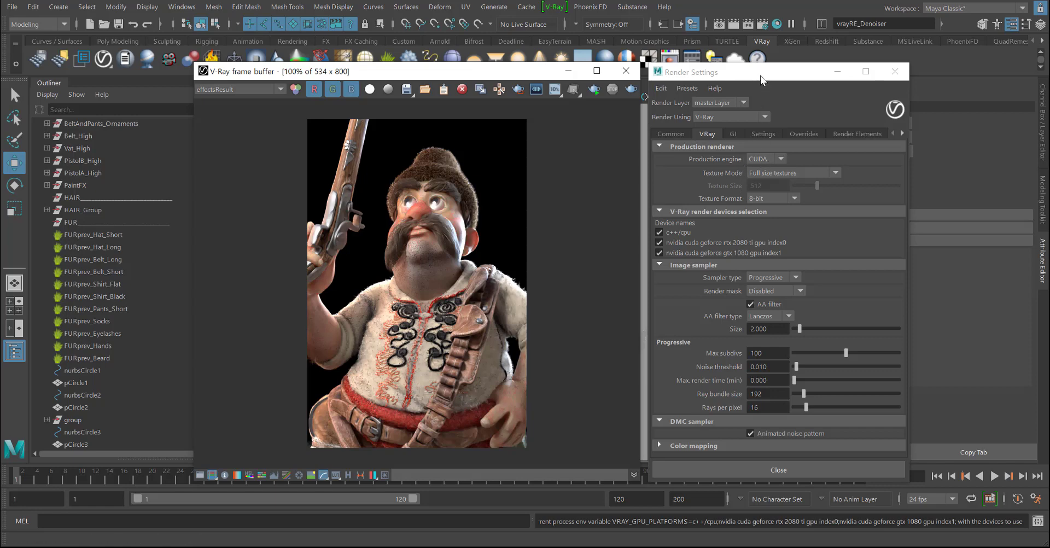
click(600, 91)
click(462, 89)
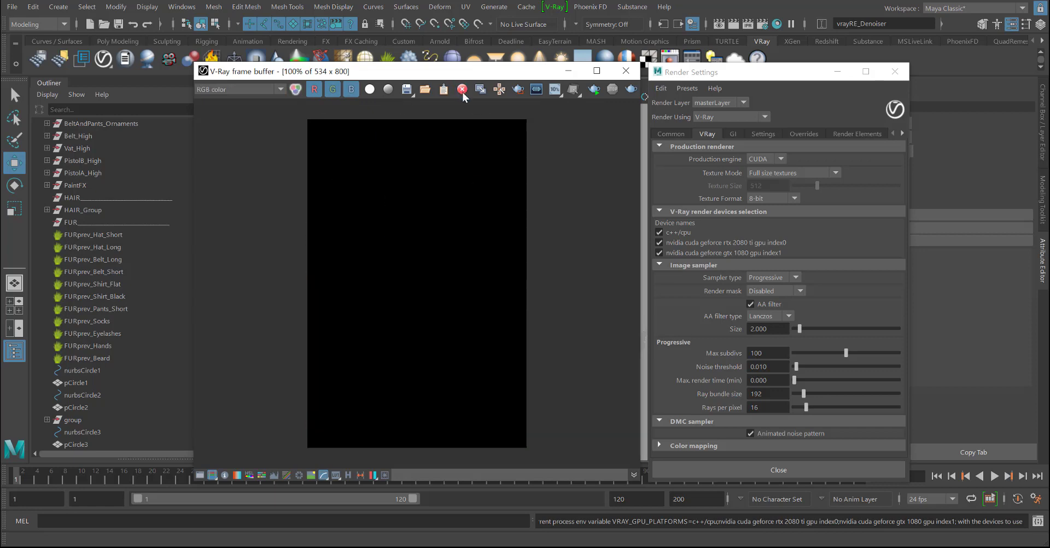
click(595, 90)
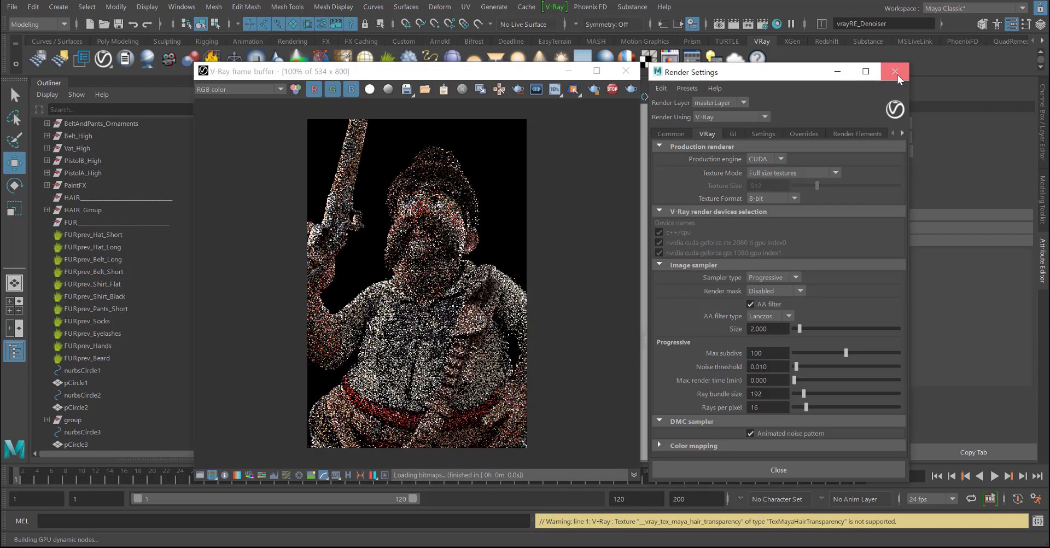
- Close Render Settings, uncover the viewport, and orbit and dolly Hero_CAM closer to the character's head during the interactive render
click(898, 76)
drag(506, 76, 852, 54)
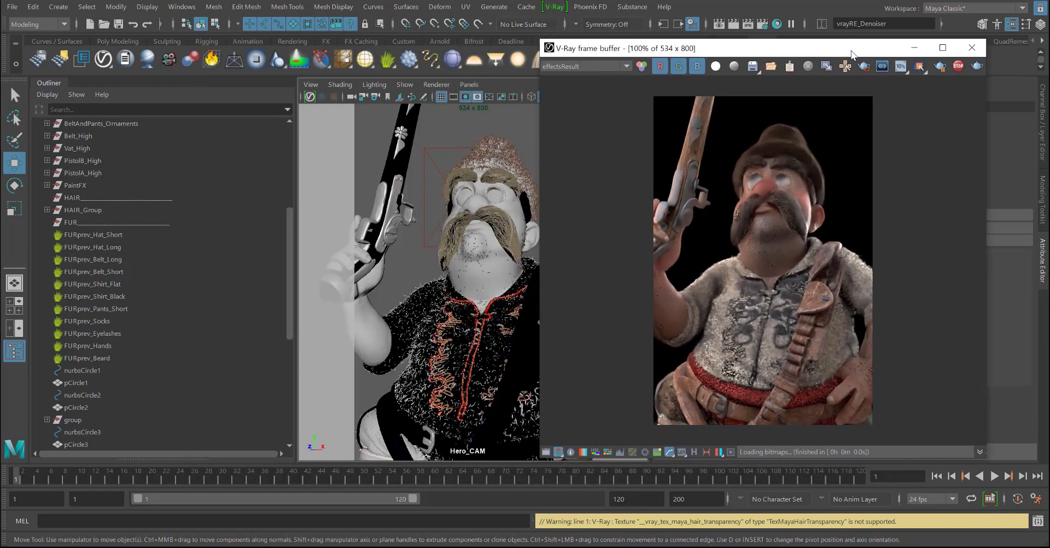
alt+drag(477, 240, 455, 240)
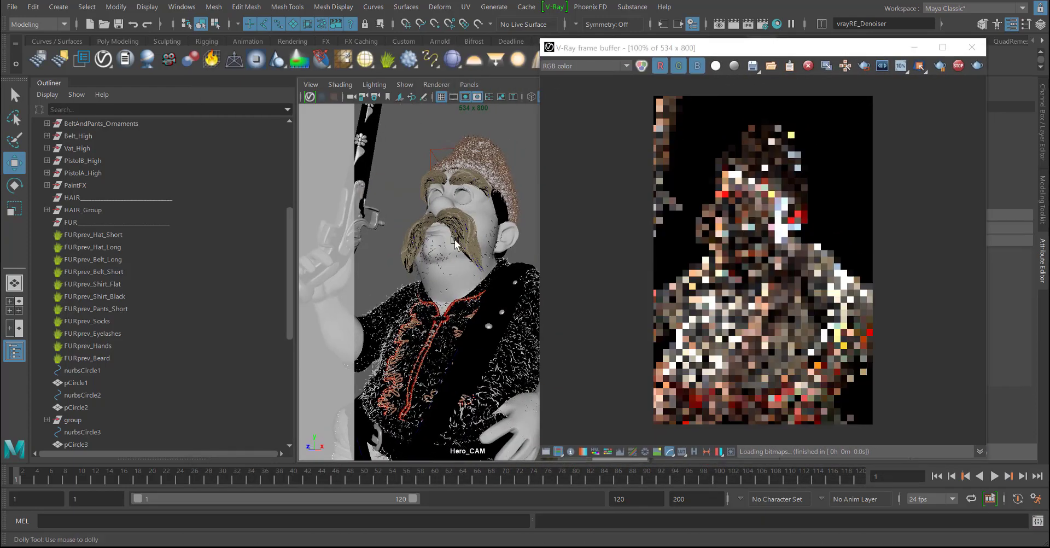
alt+right_drag(454, 241, 461, 266)
- Orbit and pull Hero_CAM back to frame the whole character from the raised pistol to the boots
drag(679, 48, 526, 51)
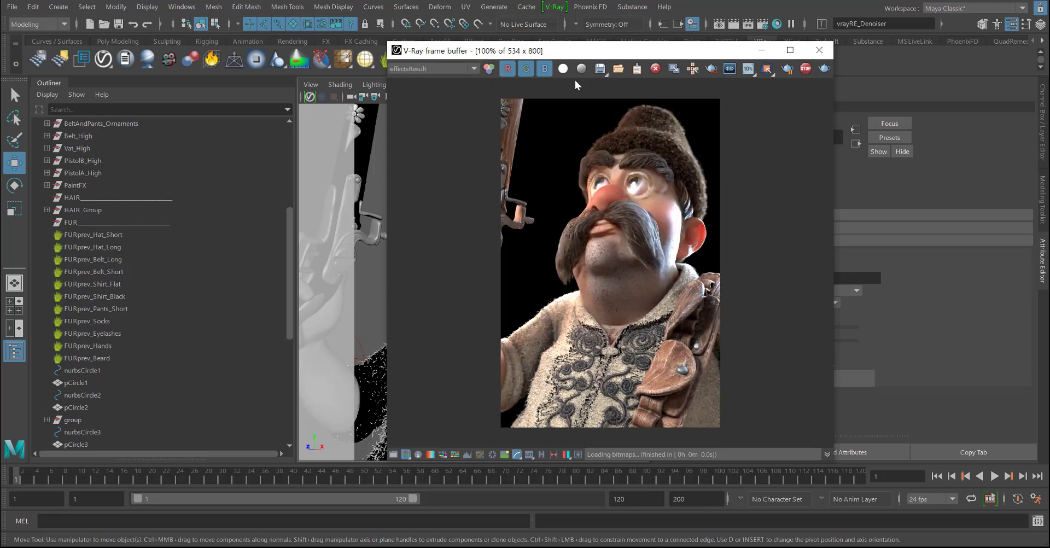
drag(581, 50, 714, 40)
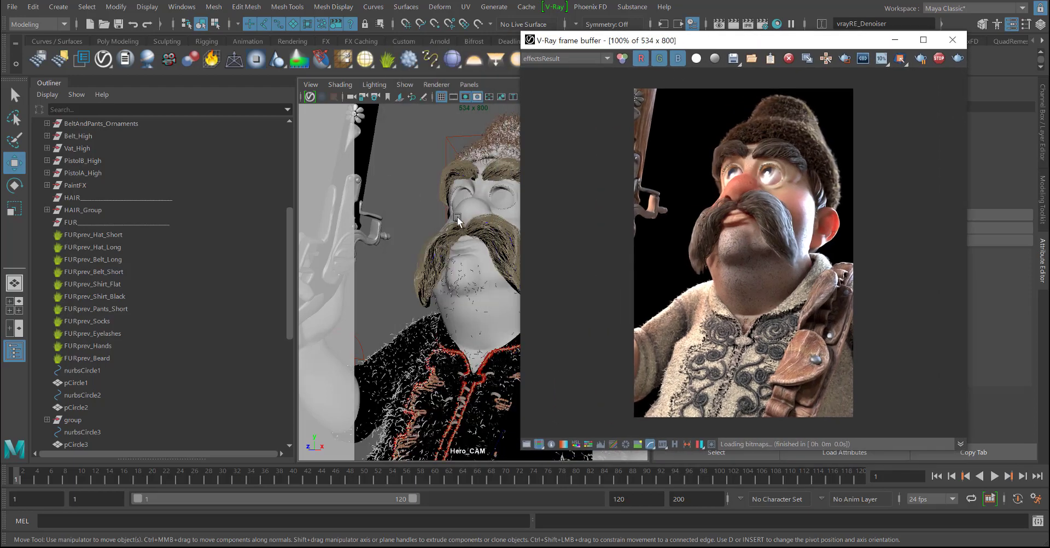
alt+drag(454, 244, 404, 255)
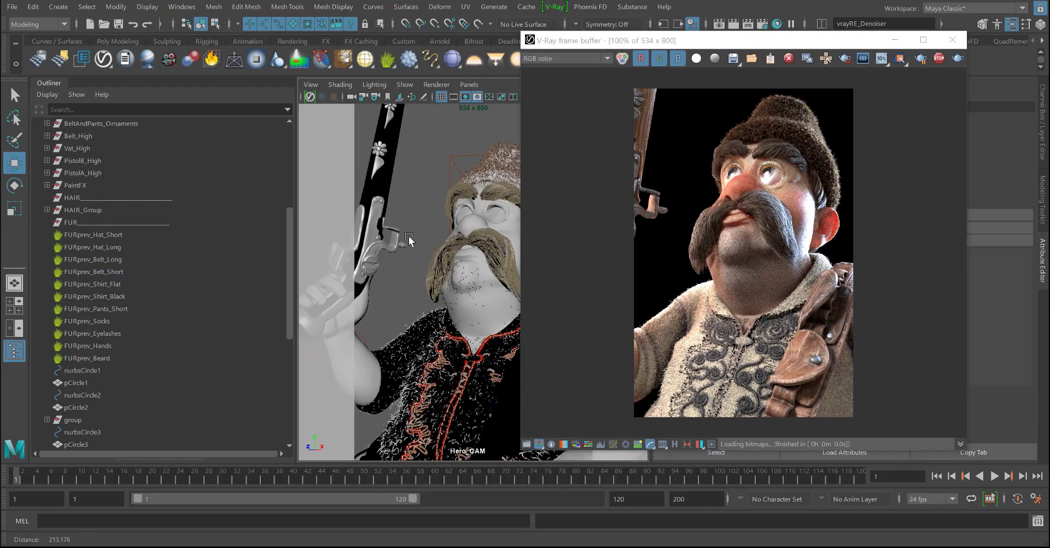
alt+right_drag(404, 256, 412, 215)
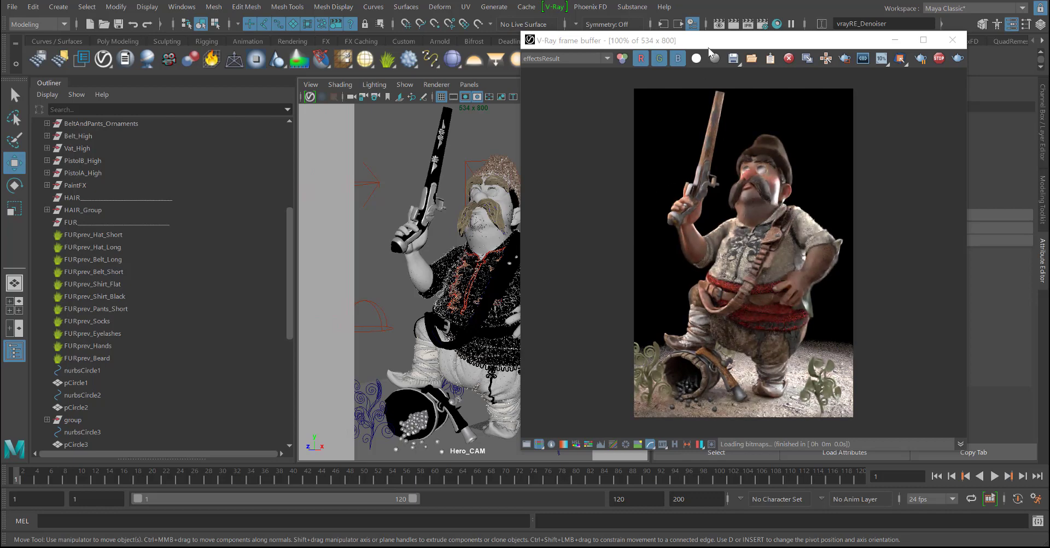
drag(696, 44, 602, 34)
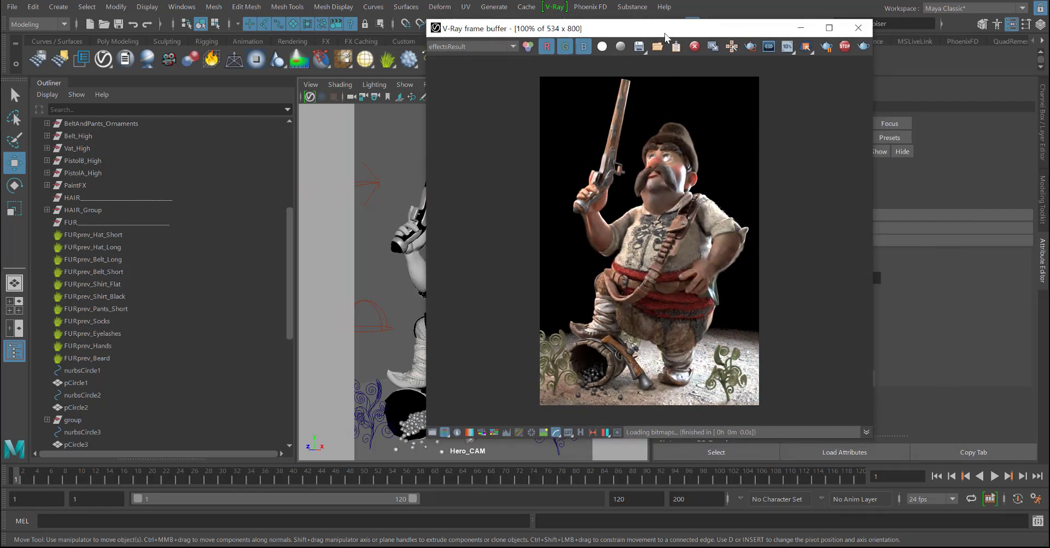
drag(672, 30, 728, 24)
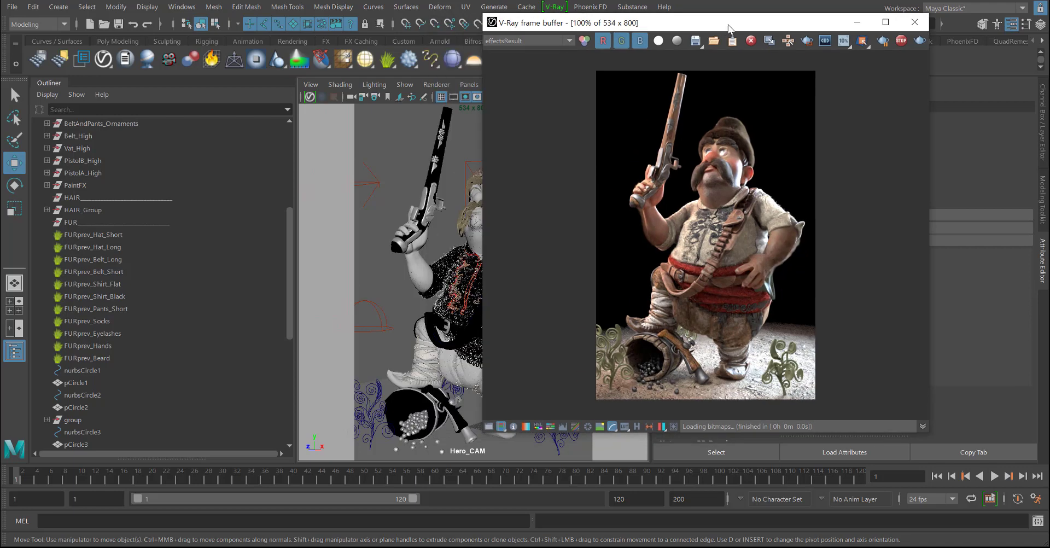
- Define a render region around the character's head and upper body, and reframe Hero_CAM closer to him
click(807, 42)
drag(643, 146, 785, 238)
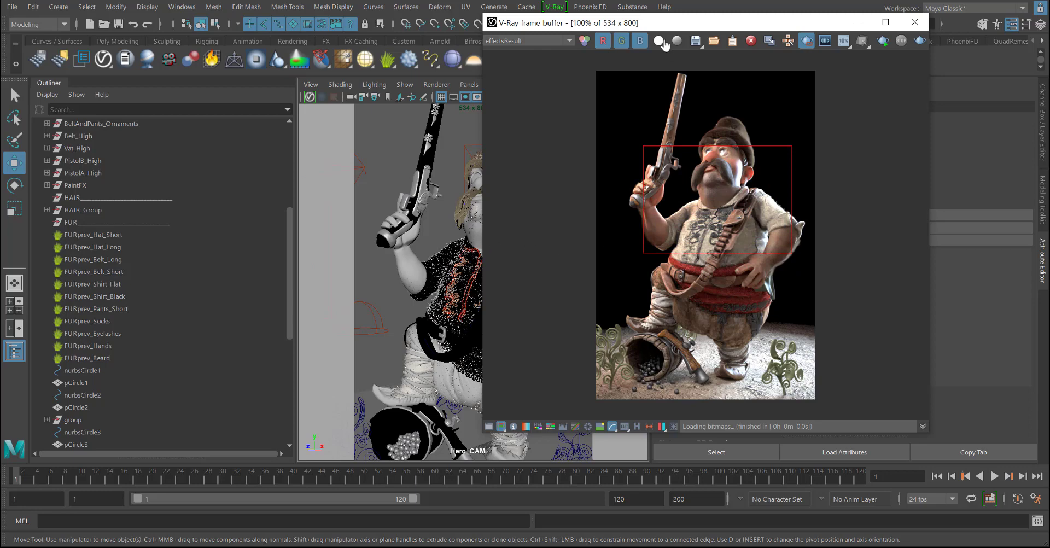
drag(662, 27, 742, 35)
alt+drag(481, 229, 498, 230)
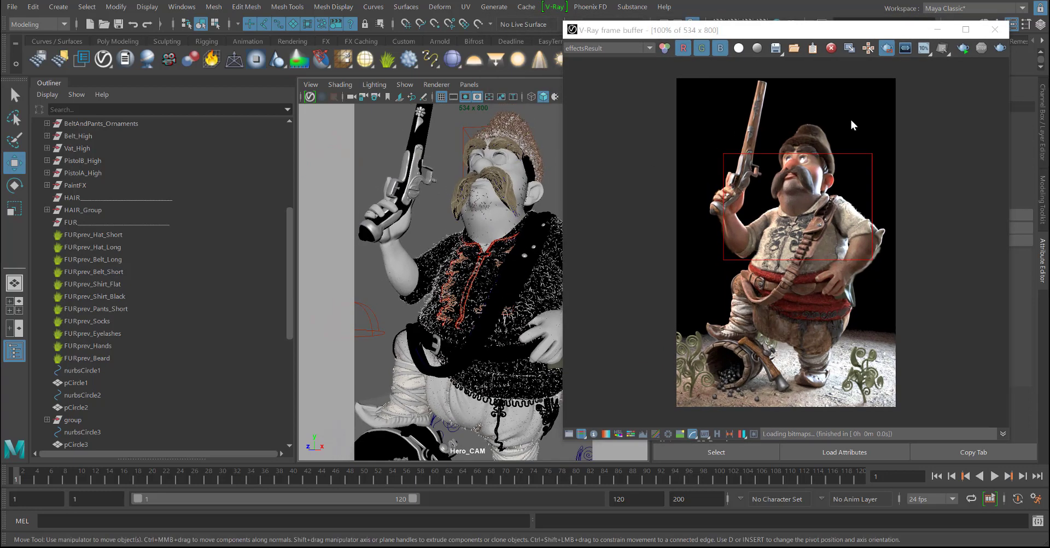
- Clear the frame buffer image and run a short interactive render of the region before stopping it
click(831, 48)
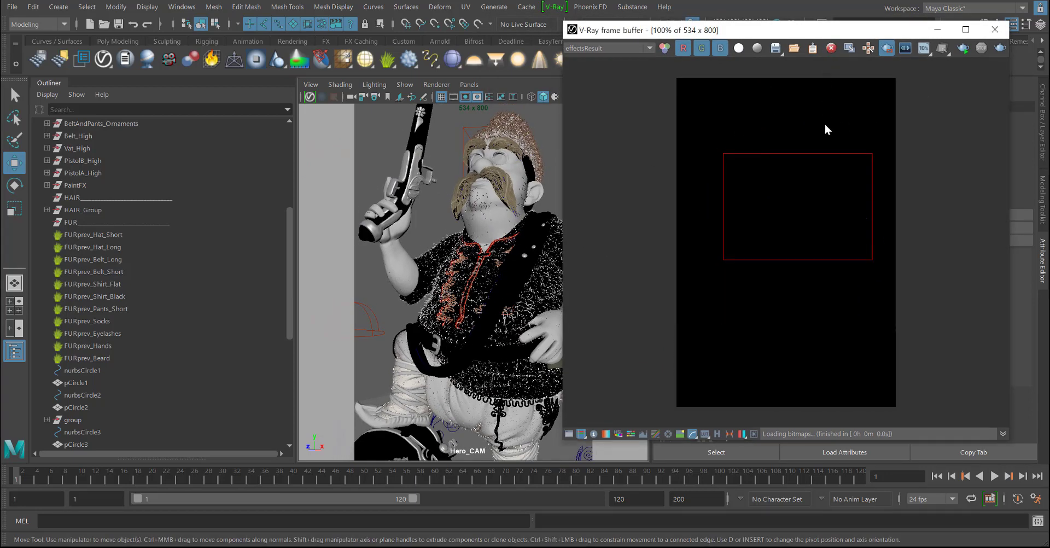
click(961, 50)
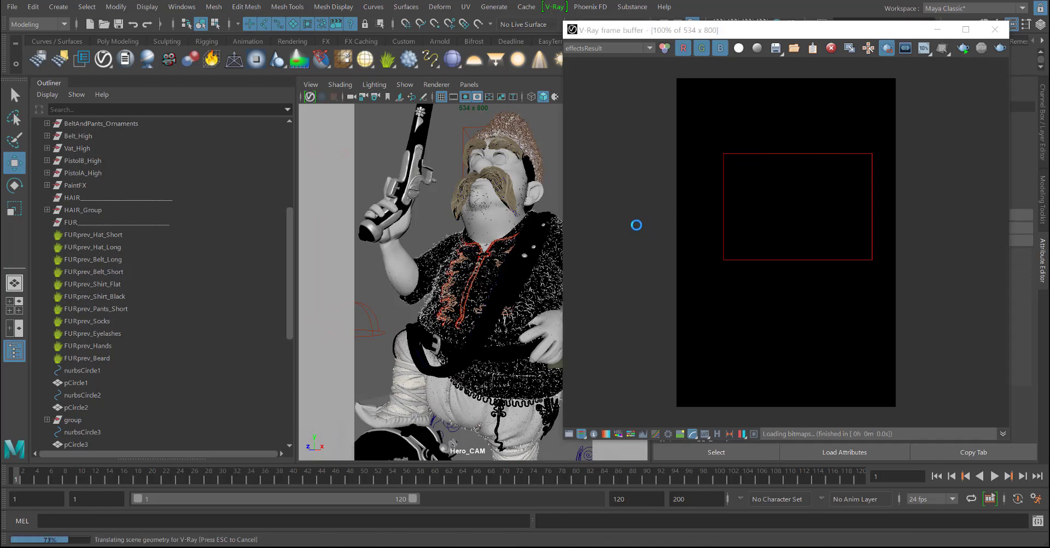
click(665, 50)
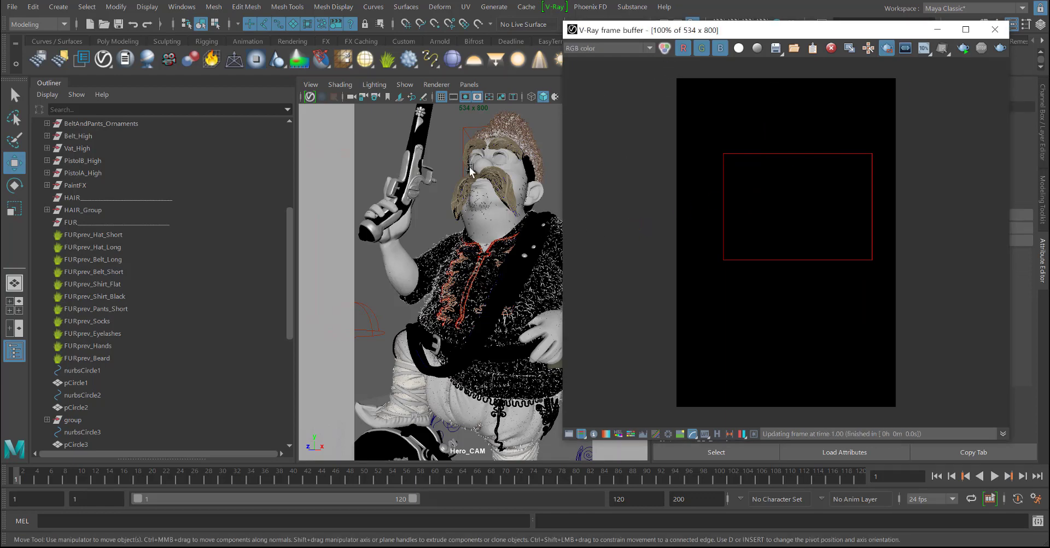
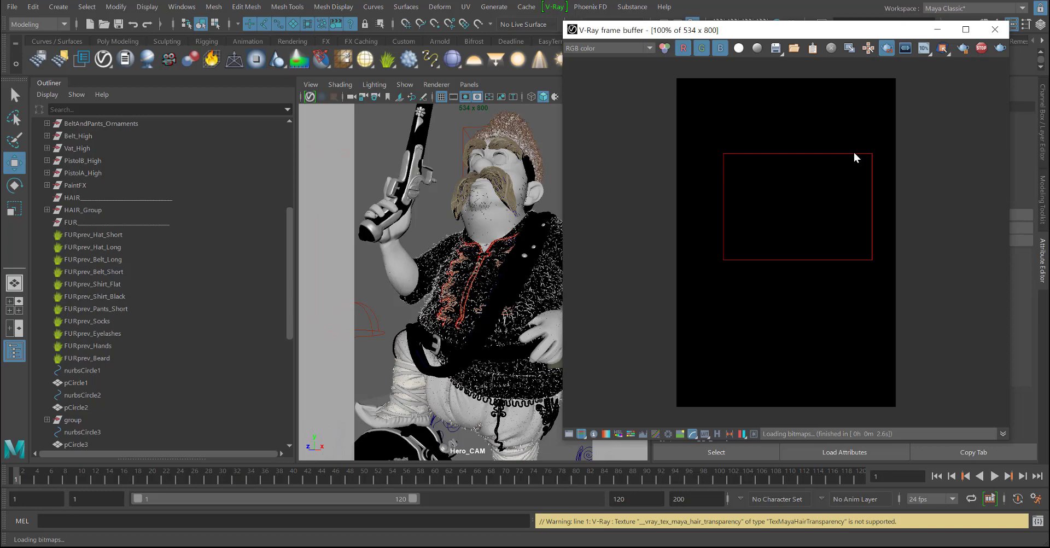
click(981, 48)
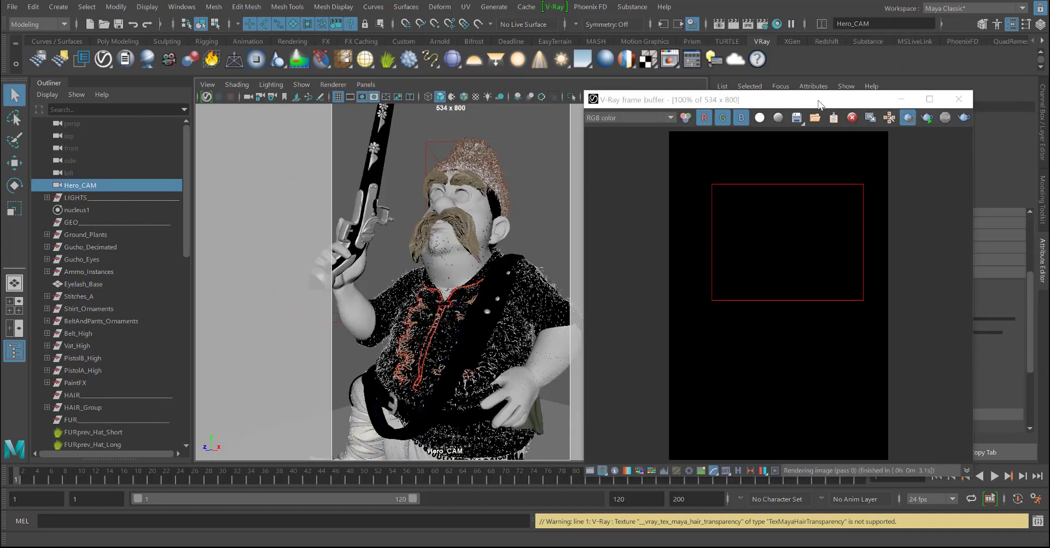
click(819, 104)
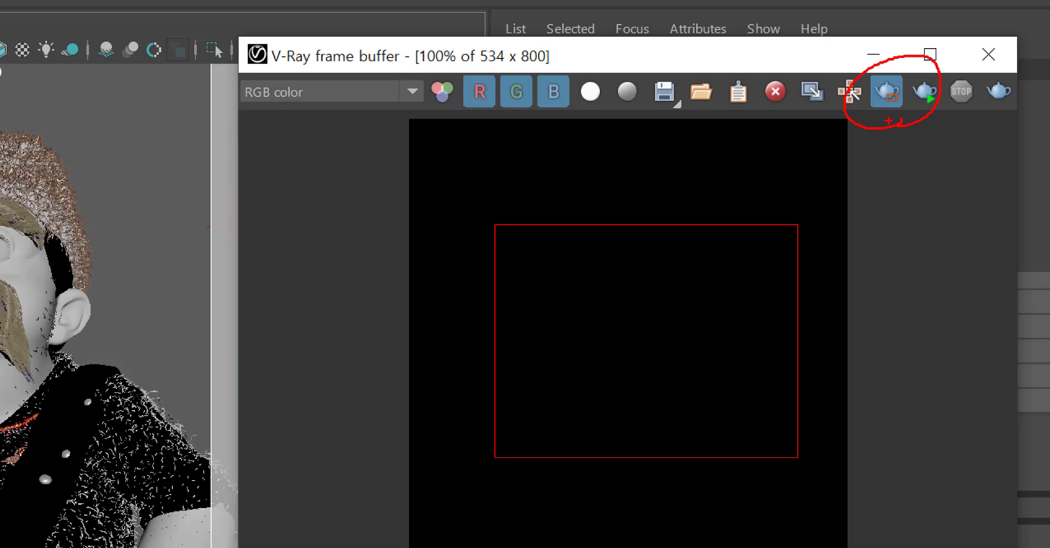
mouse_move(889, 120)
mouse_down()
mouse_move(801, 351)
mouse_move(818, 383)
mouse_up()
mouse_move(548, 226)
mouse_down()
mouse_move(492, 355)
mouse_move(763, 351)
mouse_move(664, 410)
mouse_up()
mouse_move(398, 104)
mouse_down()
mouse_move(388, 481)
mouse_move(504, 544)
mouse_move(393, 144)
mouse_move(343, 144)
mouse_up()
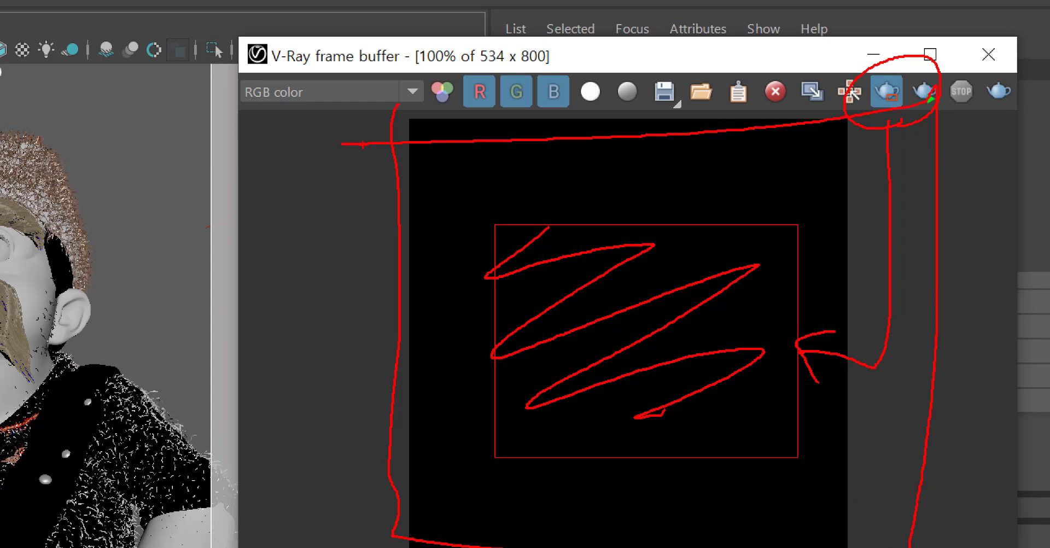
mouse_move(506, 220)
mouse_down()
mouse_move(492, 353)
mouse_move(624, 463)
mouse_move(812, 466)
mouse_move(680, 223)
mouse_move(451, 224)
mouse_move(509, 464)
mouse_move(801, 411)
mouse_move(695, 219)
mouse_move(531, 216)
mouse_up()
mouse_move(557, 234)
mouse_down()
mouse_move(556, 244)
mouse_move(686, 247)
mouse_move(658, 368)
mouse_up()
key(Escape)
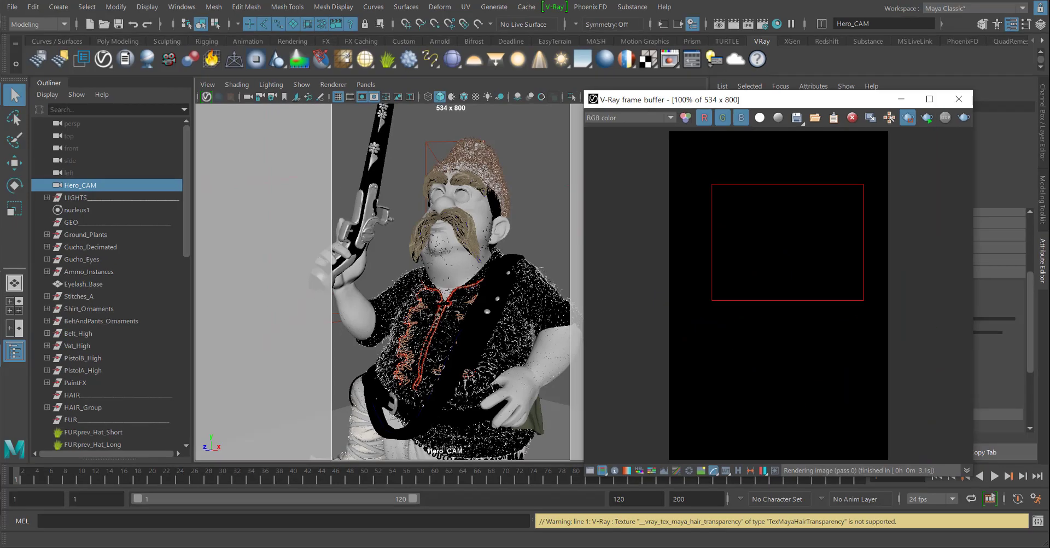
- Start interactive rendering of the region around the character's head
click(928, 118)
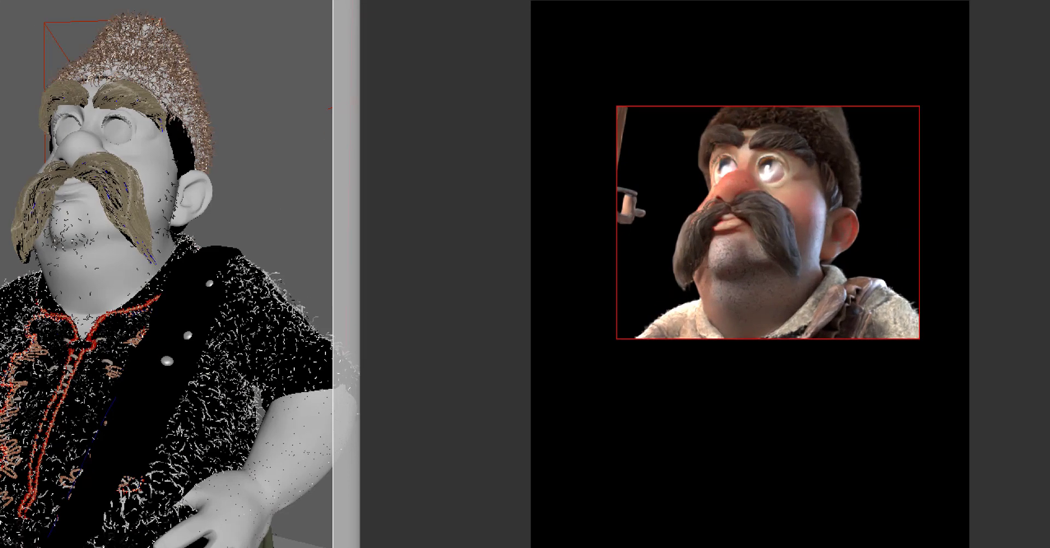
mouse_move(628, 99)
mouse_down()
mouse_move(667, 342)
mouse_move(925, 116)
mouse_move(556, 138)
mouse_up()
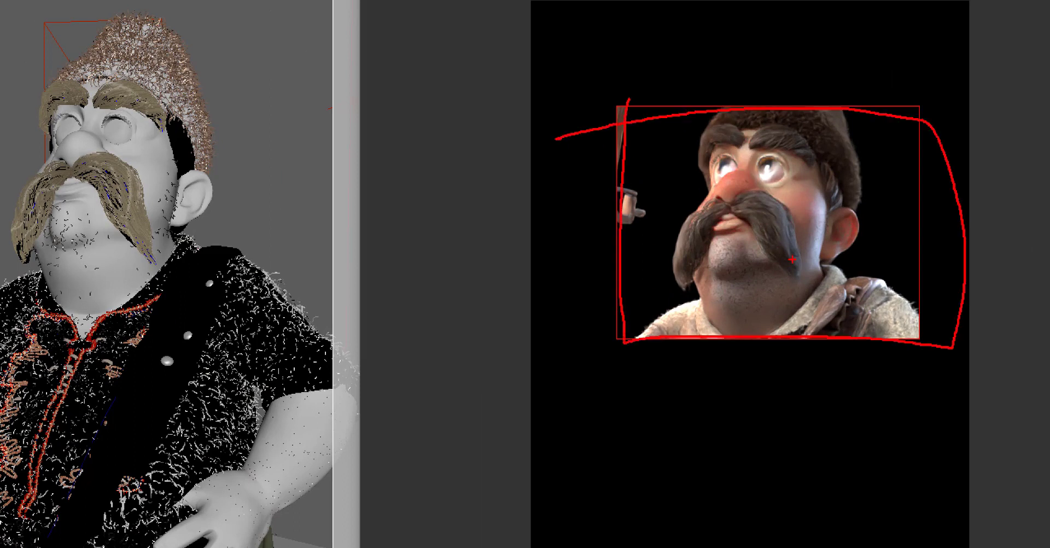
drag(772, 295, 798, 259)
mouse_move(687, 42)
mouse_down()
mouse_move(544, 389)
mouse_move(1046, 527)
mouse_move(860, 31)
mouse_move(650, 55)
mouse_move(678, 112)
mouse_up()
drag(659, 87, 725, 82)
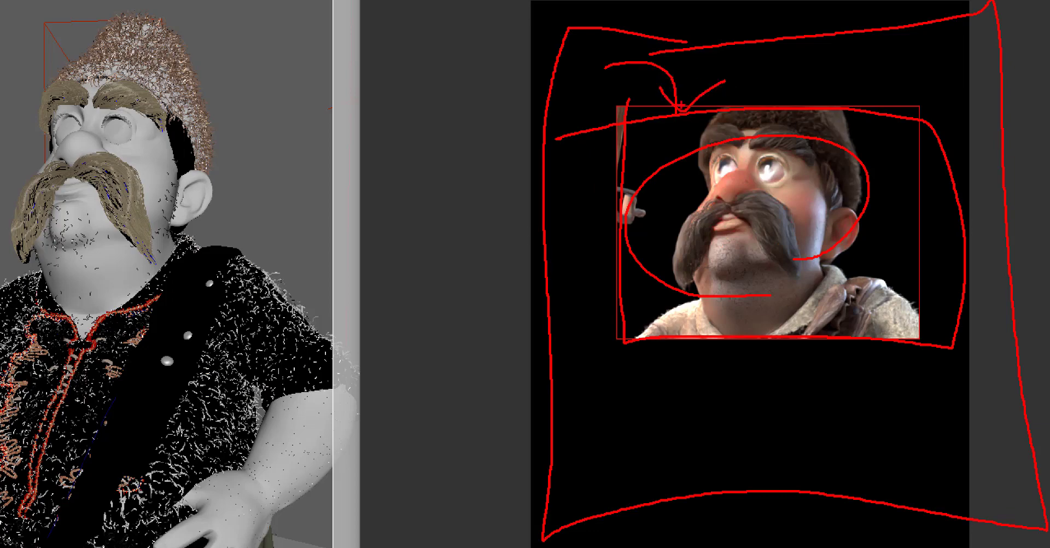
mouse_move(533, 4)
mouse_down()
mouse_move(537, 393)
mouse_move(838, 501)
mouse_up()
key(Escape)
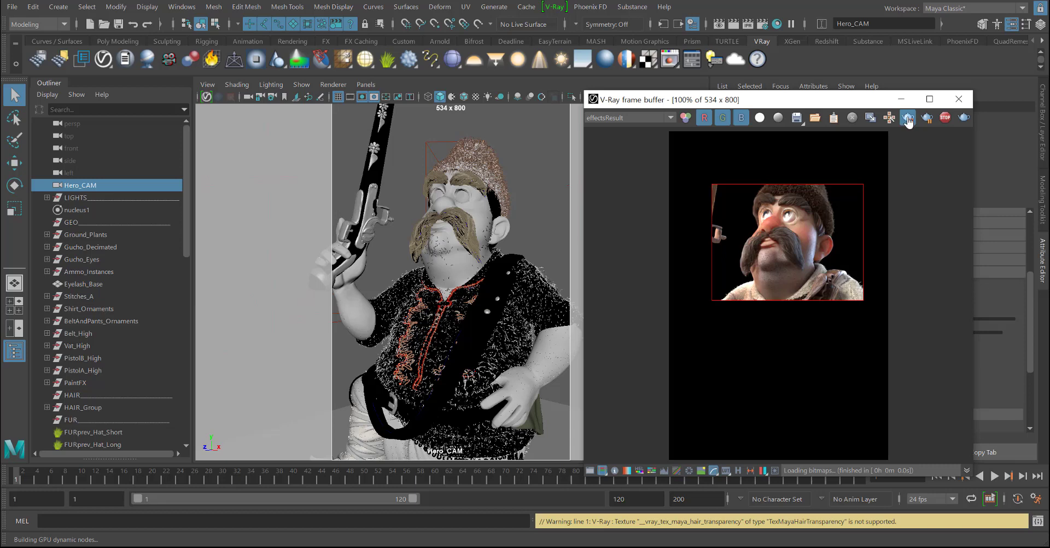
- Turn off region rendering so the interactive render covers the full Hero_CAM frame
click(908, 121)
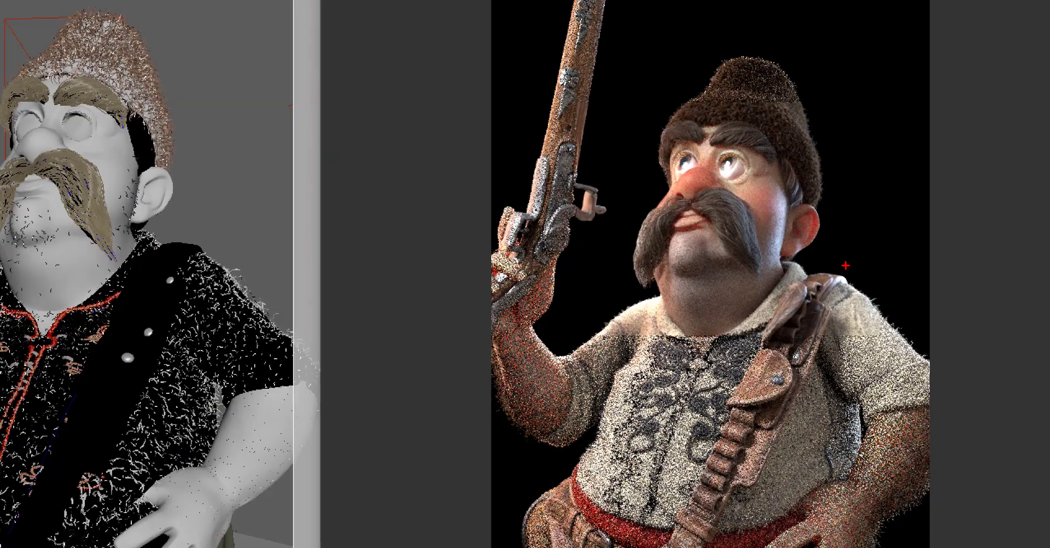
mouse_move(837, 294)
mouse_down()
mouse_move(672, 238)
mouse_move(788, 296)
mouse_up()
mouse_move(596, 348)
mouse_down()
mouse_move(610, 468)
mouse_move(605, 378)
mouse_move(547, 381)
mouse_move(648, 270)
mouse_up()
drag(596, 247, 627, 292)
drag(613, 251, 613, 318)
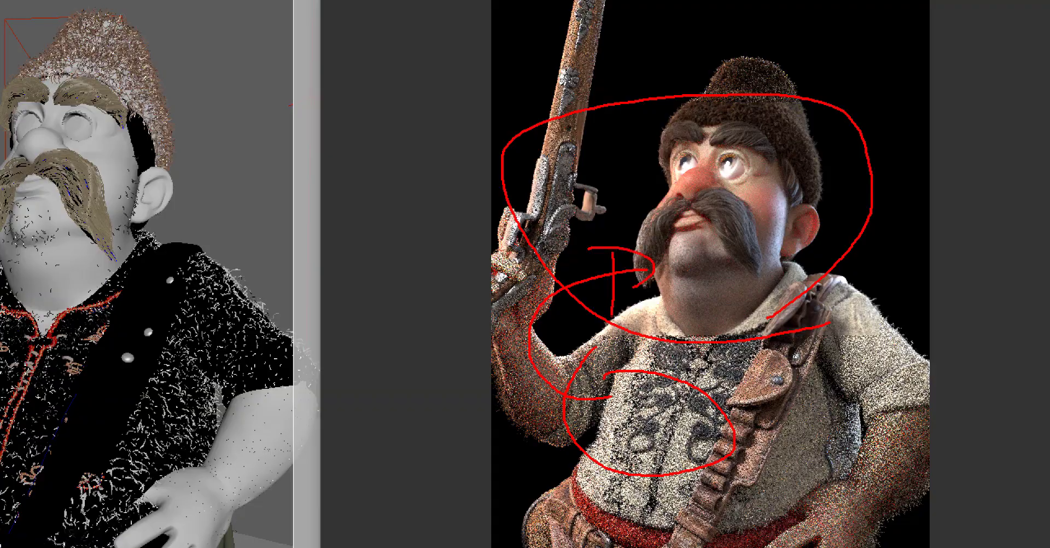
key(Escape)
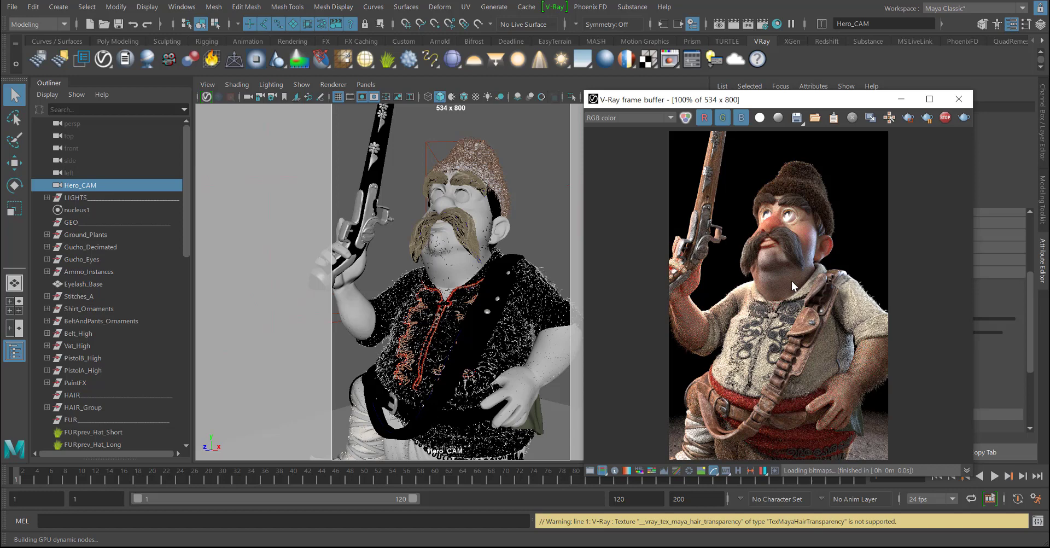
- Move the frame buffer aside and pull Hero_CAM back to frame the whole character with the barrel and plants at his feet
drag(758, 101, 744, 66)
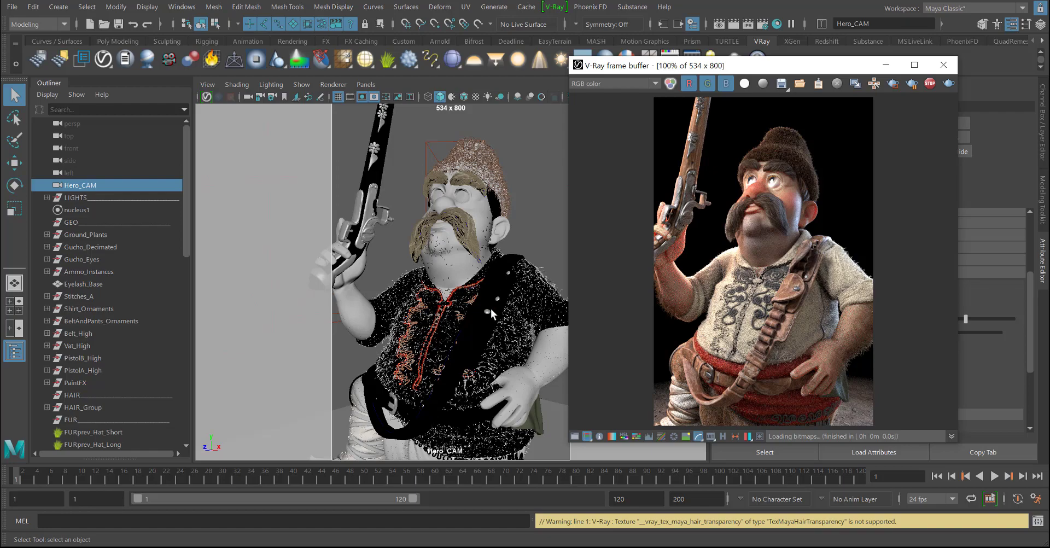
alt+right_drag(491, 308, 442, 302)
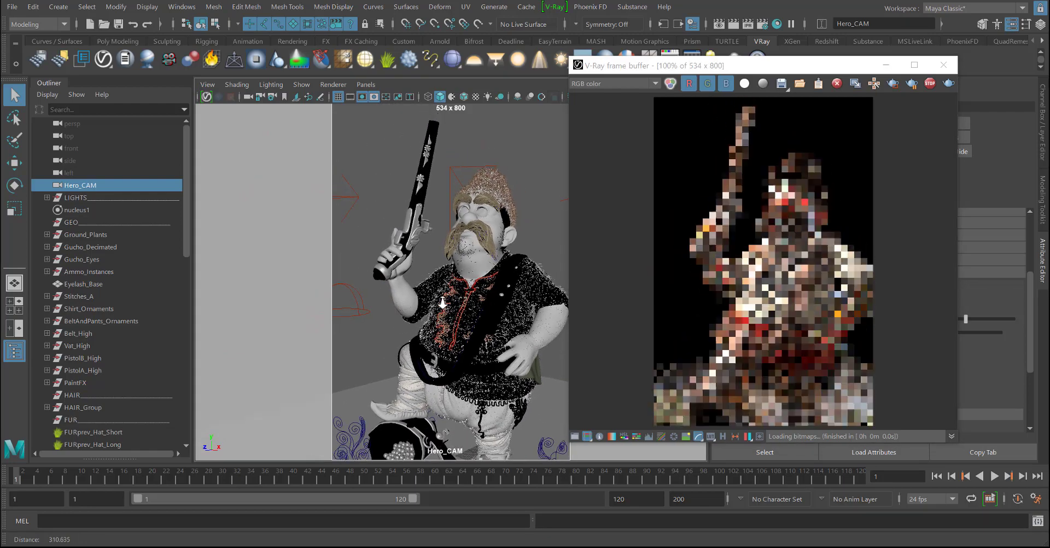
alt+drag(443, 303, 464, 305)
alt+right_drag(464, 306, 450, 298)
alt+drag(450, 298, 460, 290)
alt+middle_drag(460, 289, 471, 291)
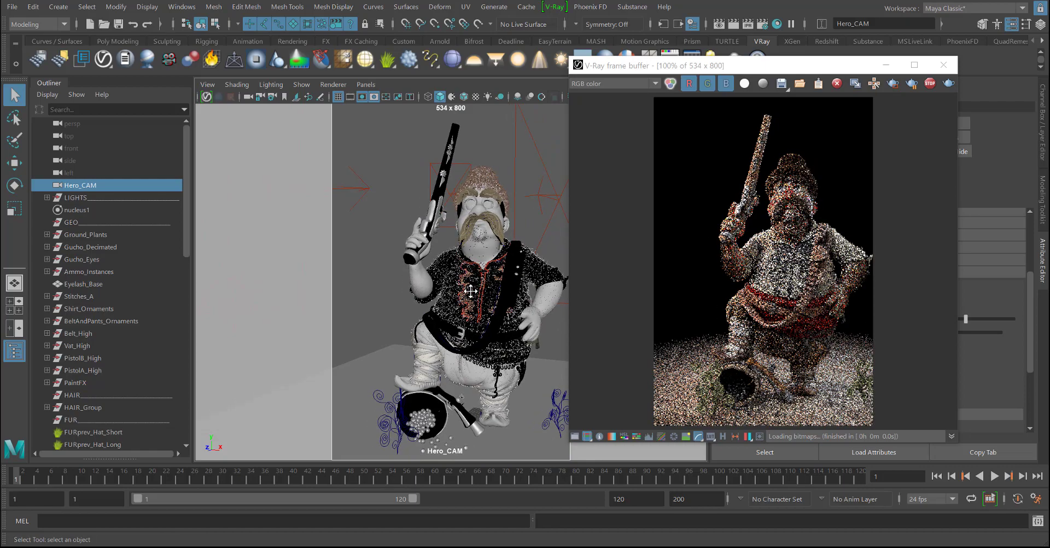
alt+drag(470, 291, 458, 294)
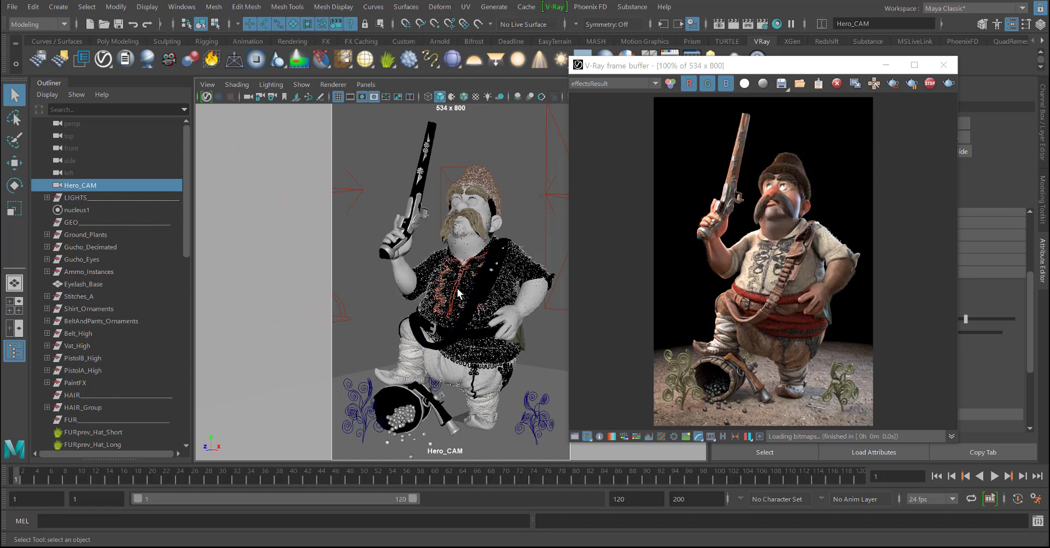
- Reframe Hero_CAM closer on the character's upper body and select the Light_Rim_Head light beside his head
alt+right_drag(479, 298, 496, 306)
alt+drag(496, 306, 479, 302)
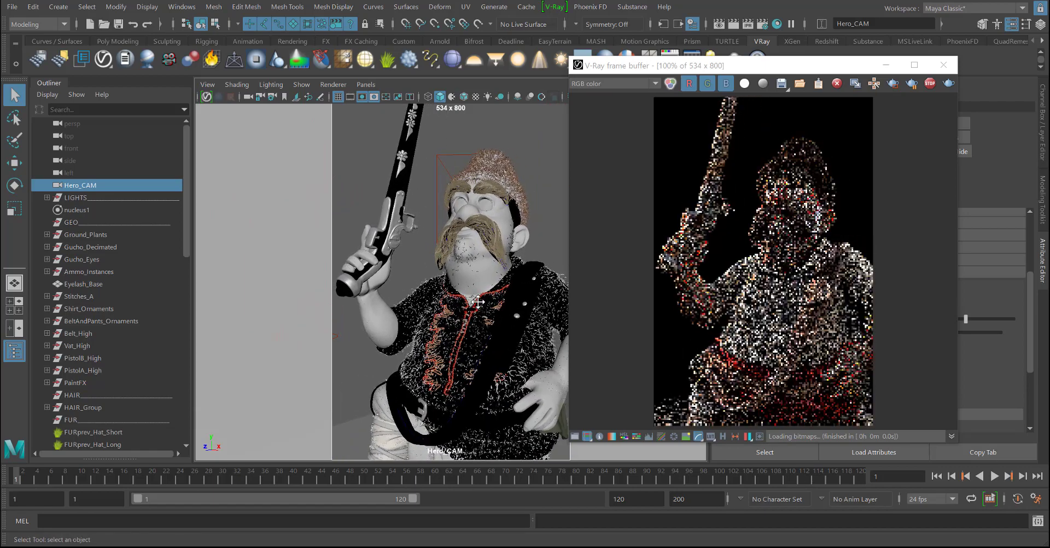
click(442, 165)
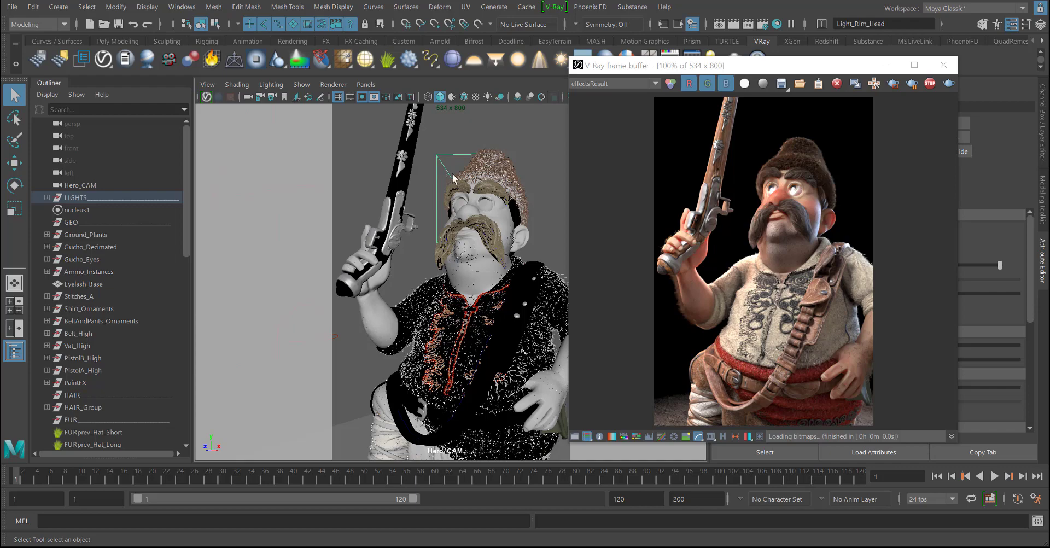
- Pull Hero_CAM back to the full figure and move the frame buffer window off the rim light's attributes
alt+middle_drag(510, 292, 463, 274)
mouse_move(463, 274)
alt+right_down()
mouse_move(504, 297)
mouse_move(470, 285)
alt+right_up()
mouse_move(471, 285)
alt+mouse_down()
mouse_move(452, 273)
mouse_move(443, 283)
mouse_move(462, 278)
alt+mouse_up()
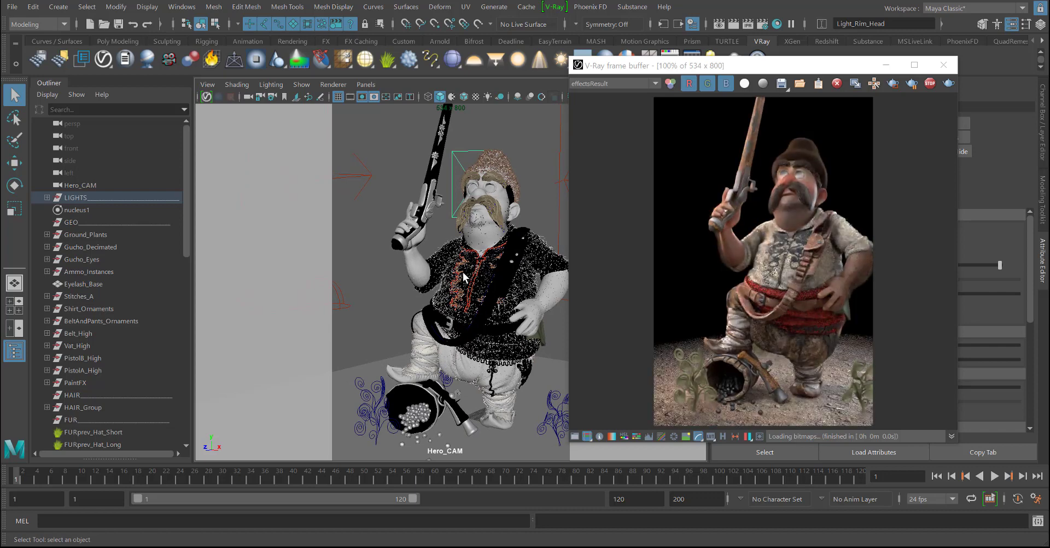
drag(701, 66, 641, 80)
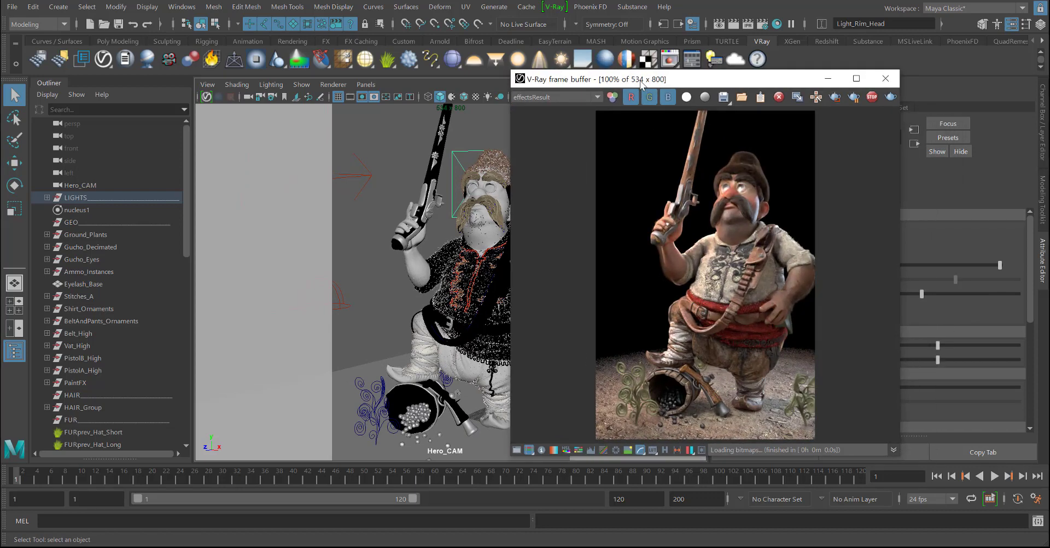
drag(705, 79, 616, 67)
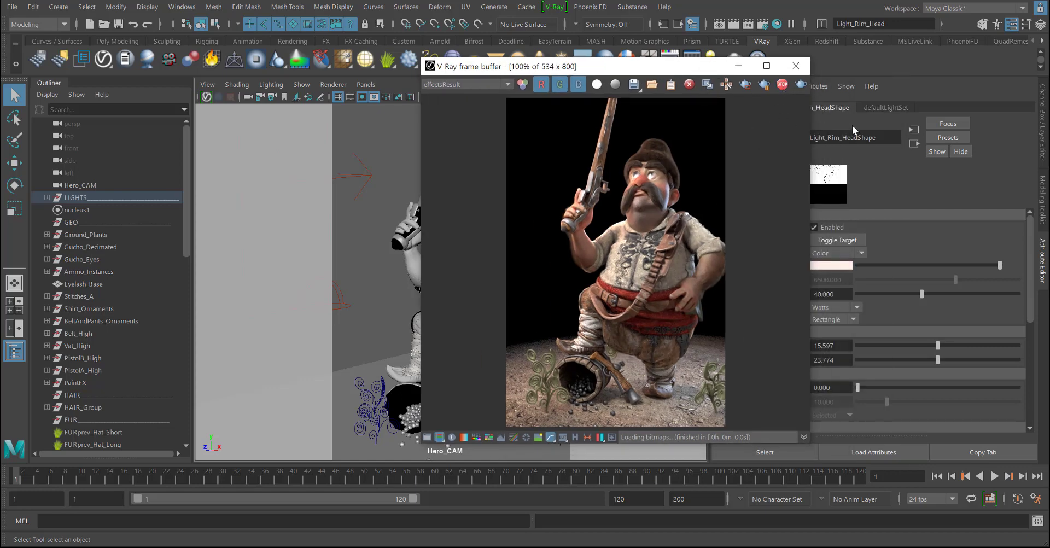
drag(704, 70, 657, 104)
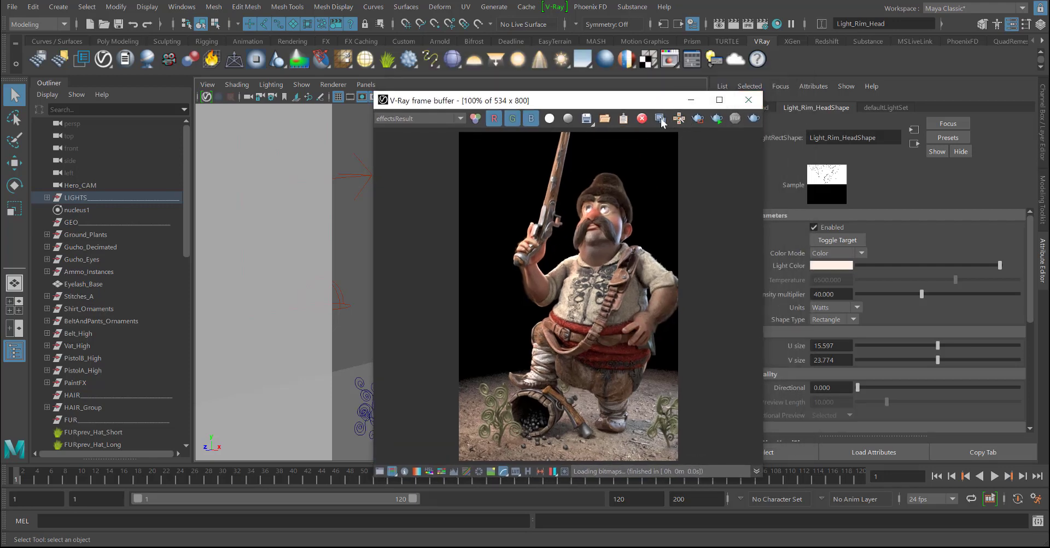
- Clear the frame buffer image, set the V-Ray production engine to RTX, and expand the render devices selection
click(643, 120)
drag(525, 99, 429, 42)
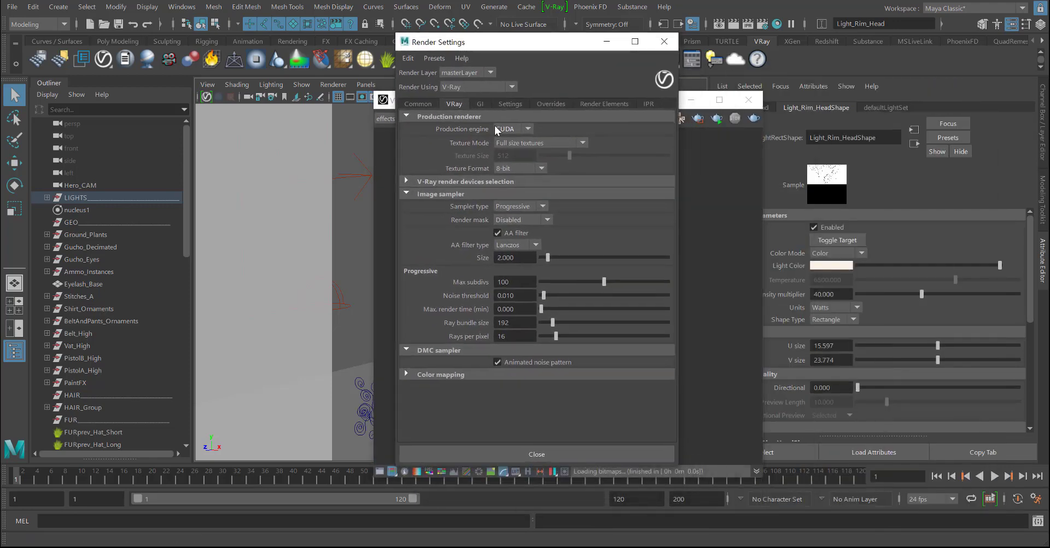
click(513, 129)
click(518, 167)
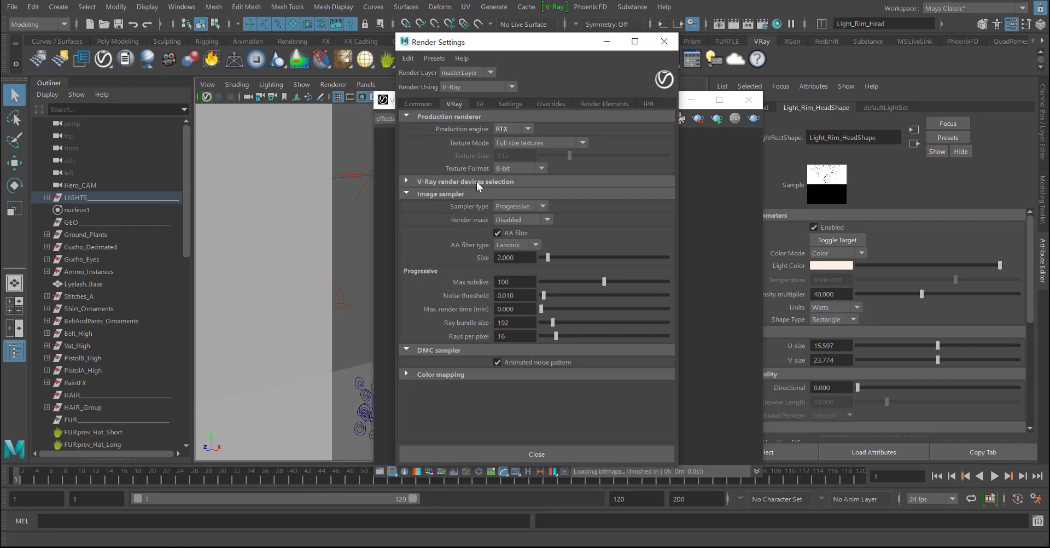
click(477, 182)
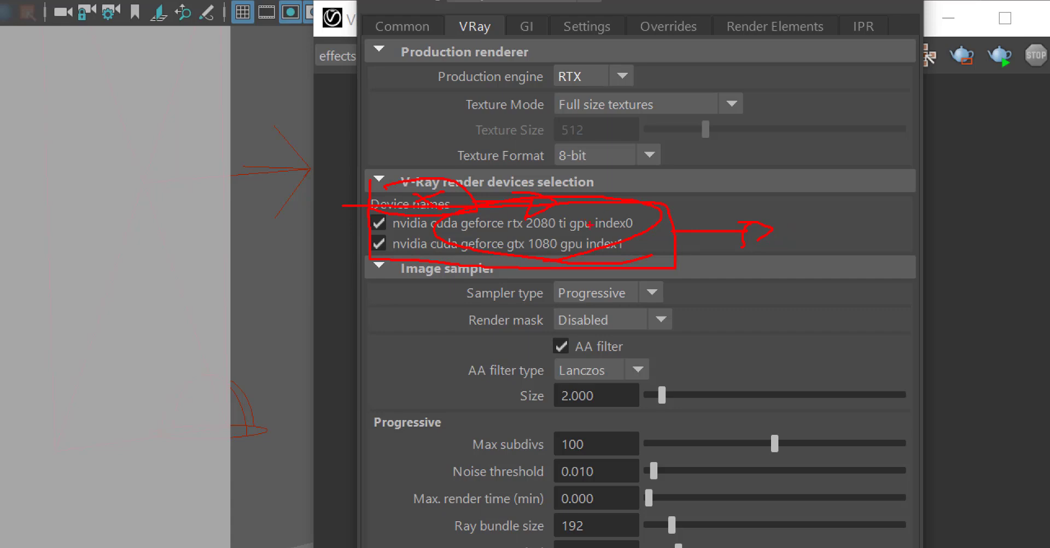
mouse_move(571, 237)
mouse_down()
mouse_move(547, 238)
mouse_move(539, 267)
mouse_move(520, 266)
mouse_move(559, 206)
mouse_up()
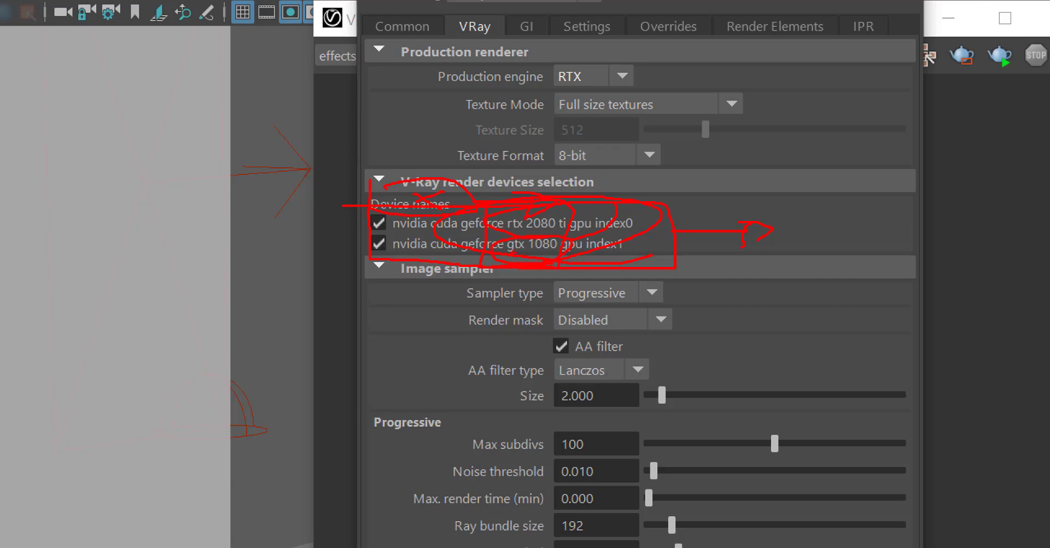
mouse_move(528, 266)
mouse_down()
mouse_move(587, 227)
mouse_move(518, 281)
mouse_move(420, 314)
mouse_up()
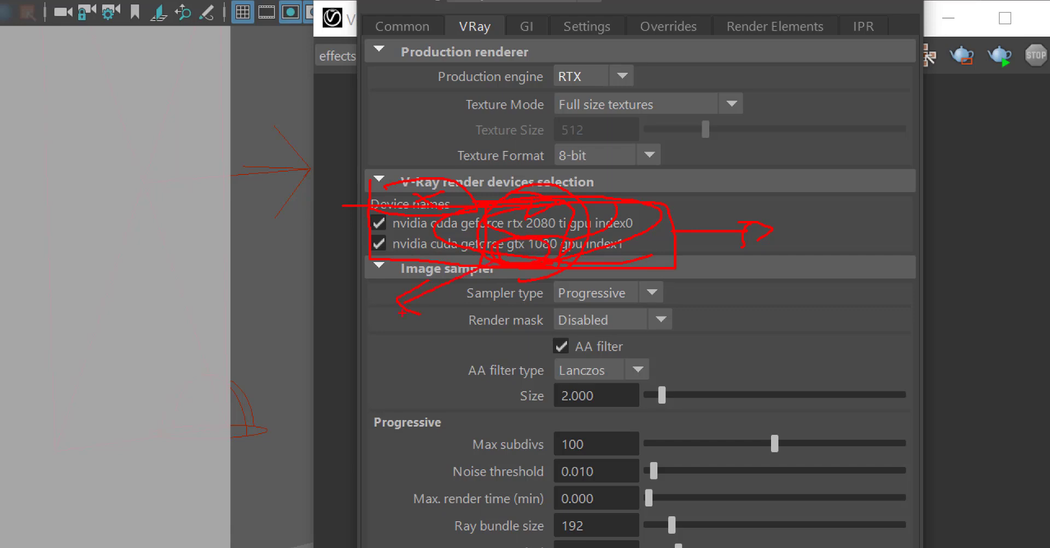
mouse_move(358, 298)
mouse_down()
mouse_move(398, 347)
mouse_move(342, 302)
mouse_up()
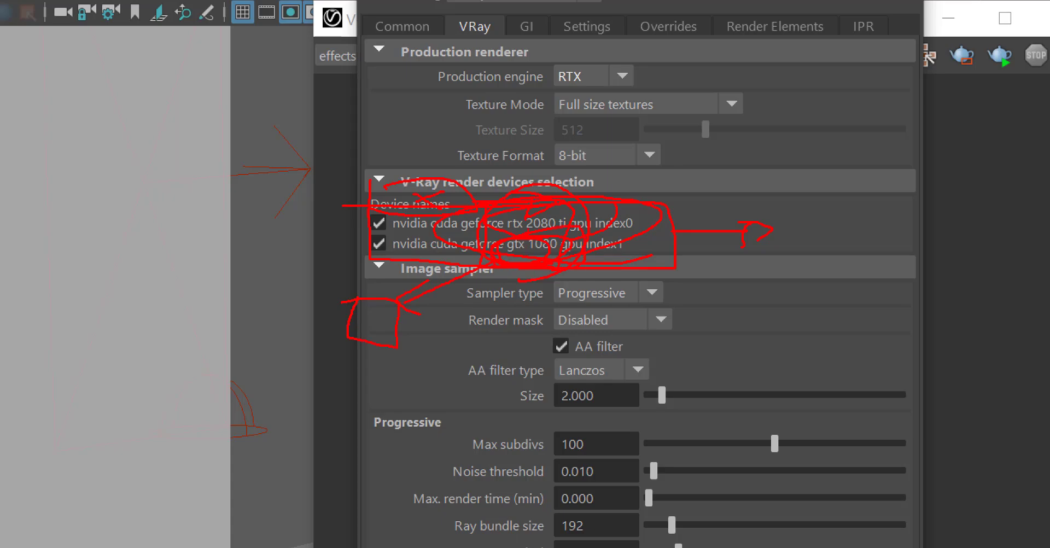
drag(559, 201, 491, 273)
mouse_move(356, 226)
mouse_down()
mouse_move(332, 227)
mouse_move(355, 252)
mouse_up()
key(Escape)
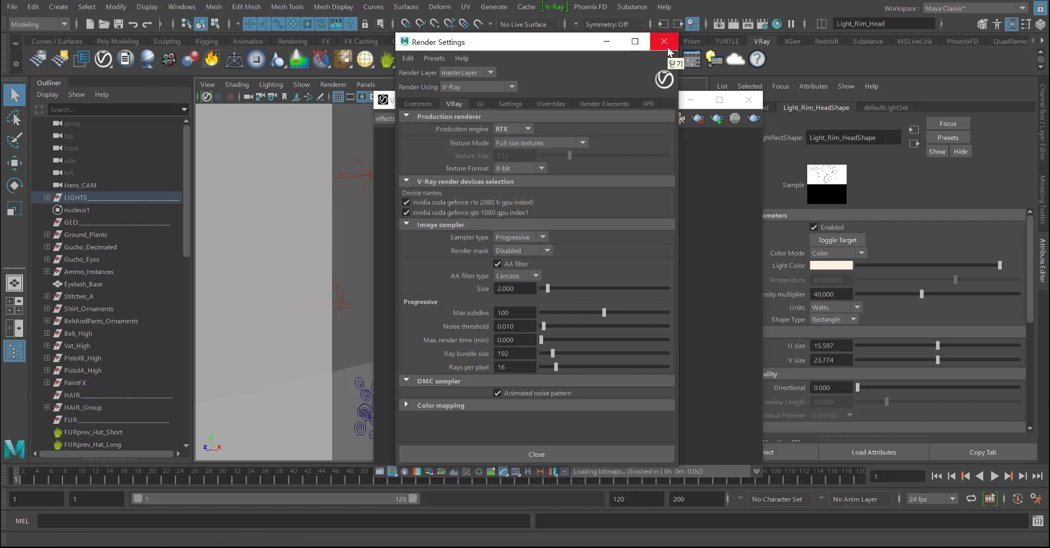
- Close the render settings and start interactive rendering with the RTX engine, keeping the frame buffer clear of the character view
click(668, 48)
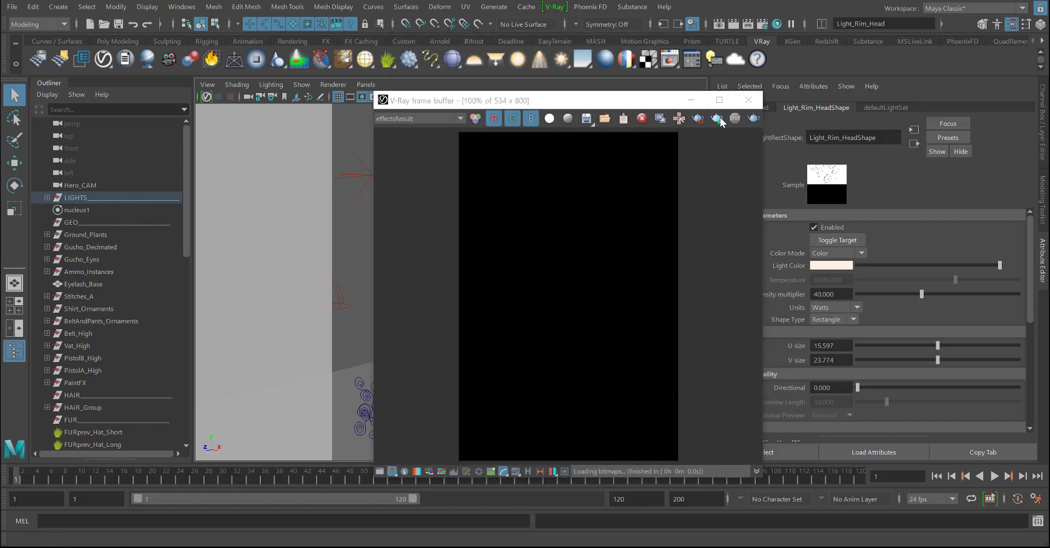
click(720, 118)
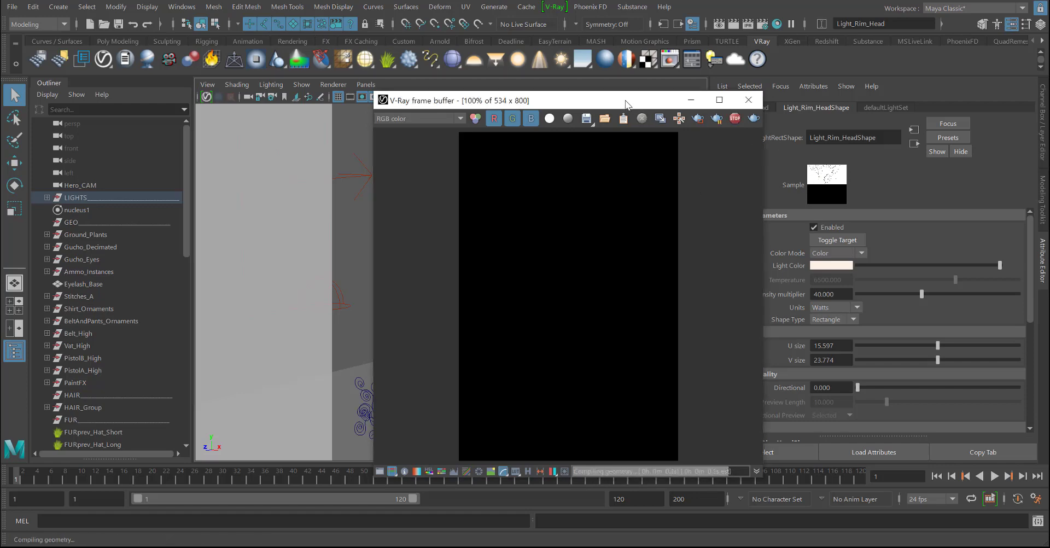
drag(627, 101, 762, 66)
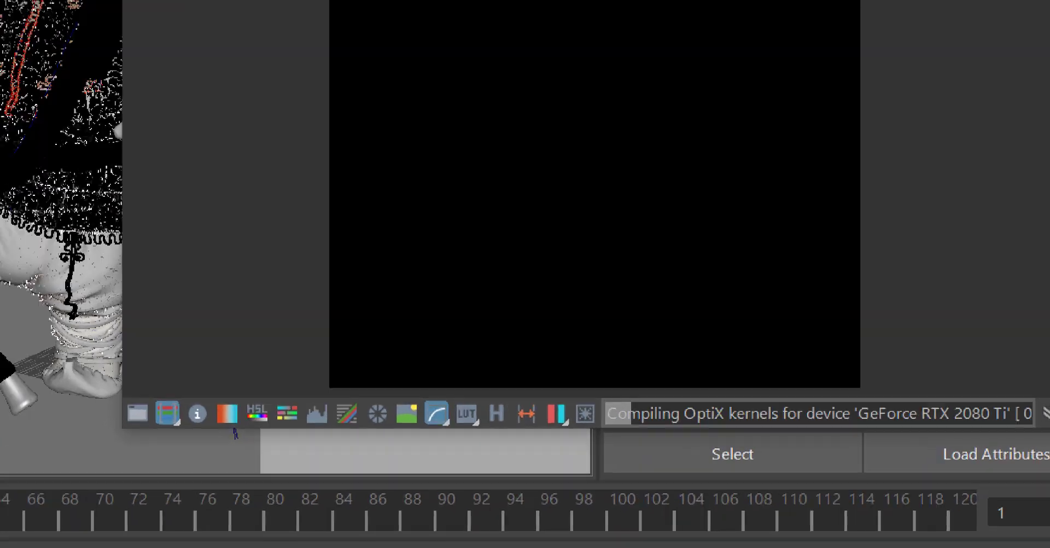
click(787, 449)
drag(758, 443, 685, 468)
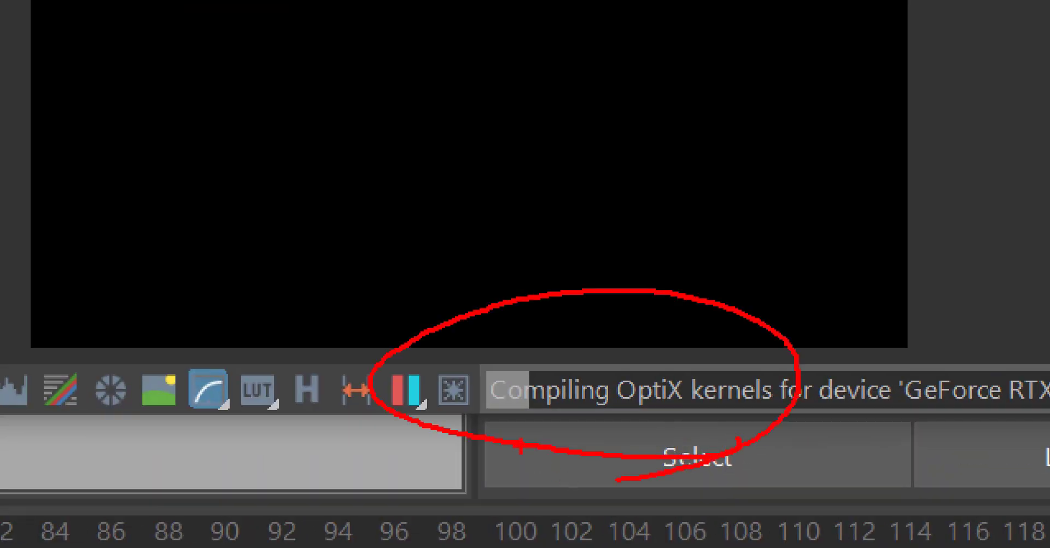
drag(577, 369, 577, 437)
mouse_move(711, 430)
mouse_down()
mouse_move(569, 383)
mouse_move(558, 441)
mouse_move(479, 455)
mouse_up()
mouse_move(413, 429)
mouse_down()
mouse_move(1014, 339)
mouse_move(362, 334)
mouse_move(372, 453)
mouse_up()
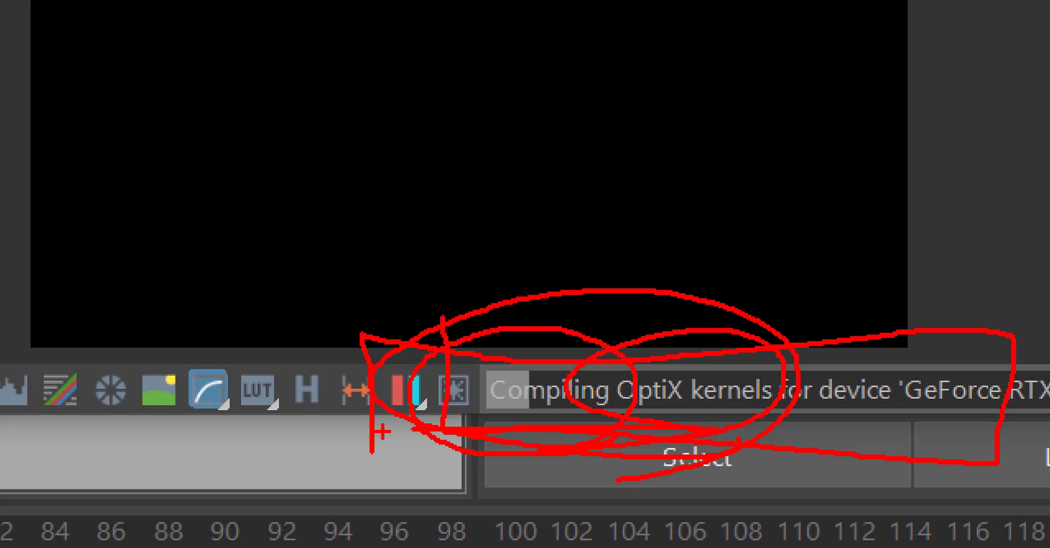
key(Escape)
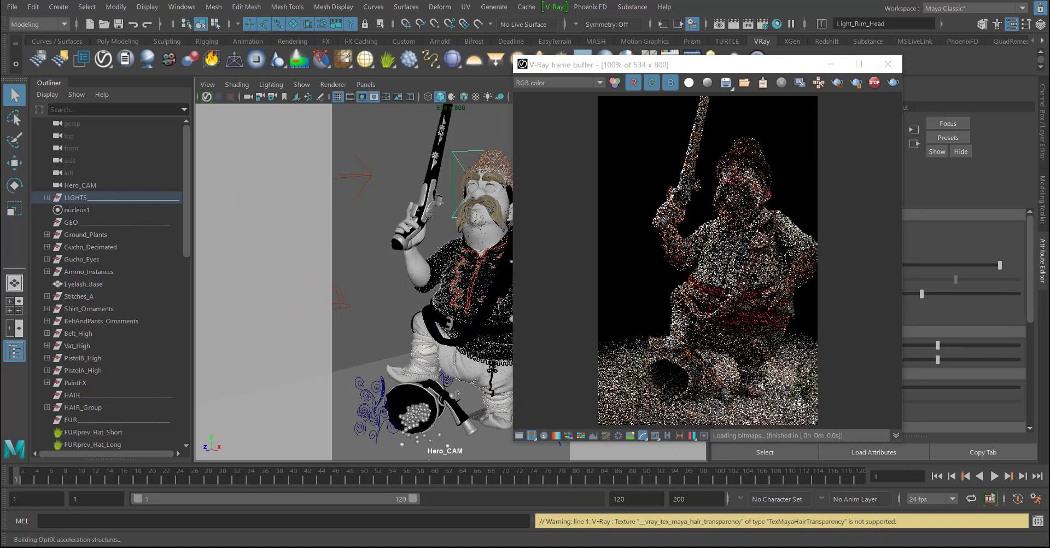
- Reframe Hero_CAM closer on the character's upper body and orbit to a more frontal view during the interactive render
drag(777, 70, 827, 73)
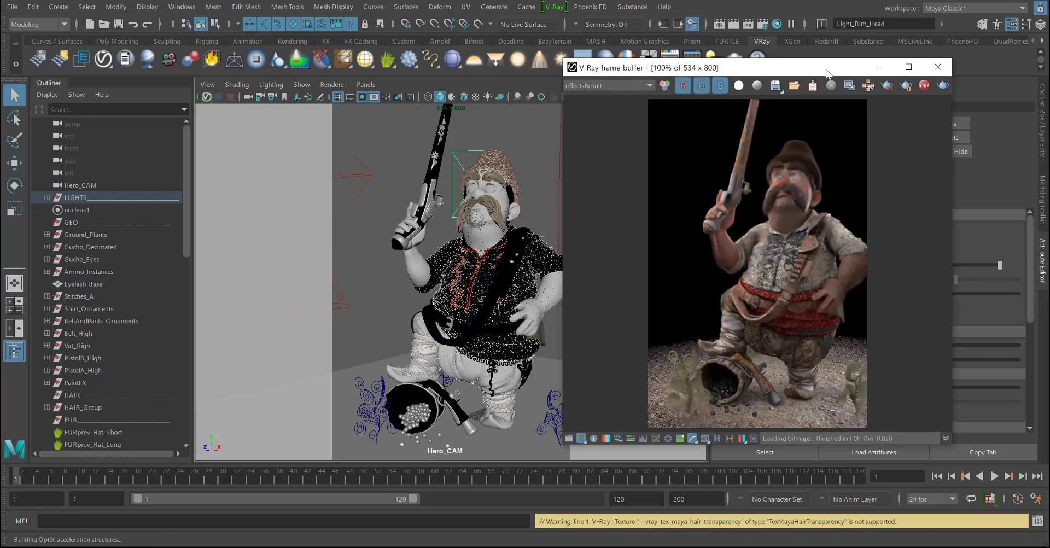
alt+middle_drag(490, 253, 481, 255)
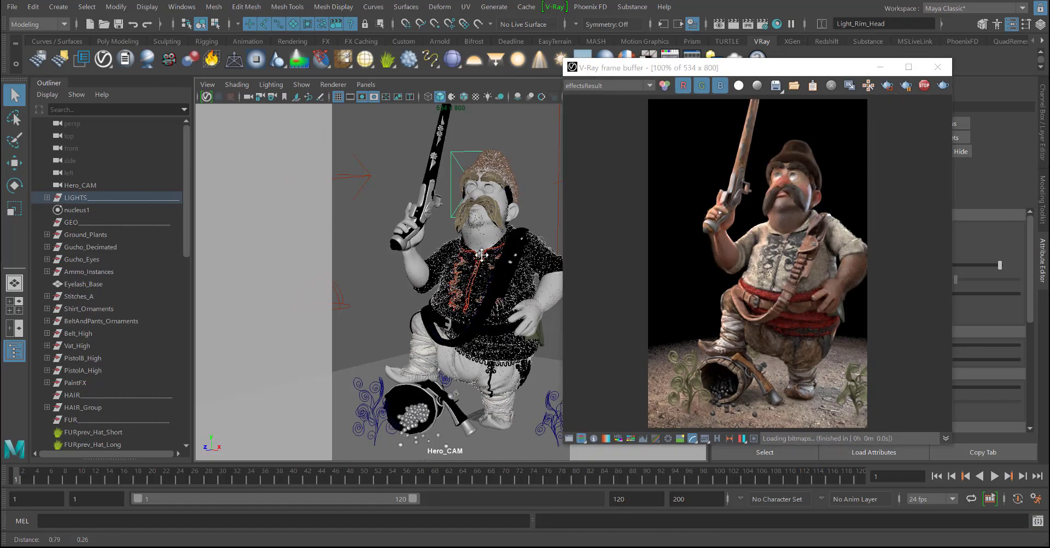
alt+right_drag(481, 255, 501, 270)
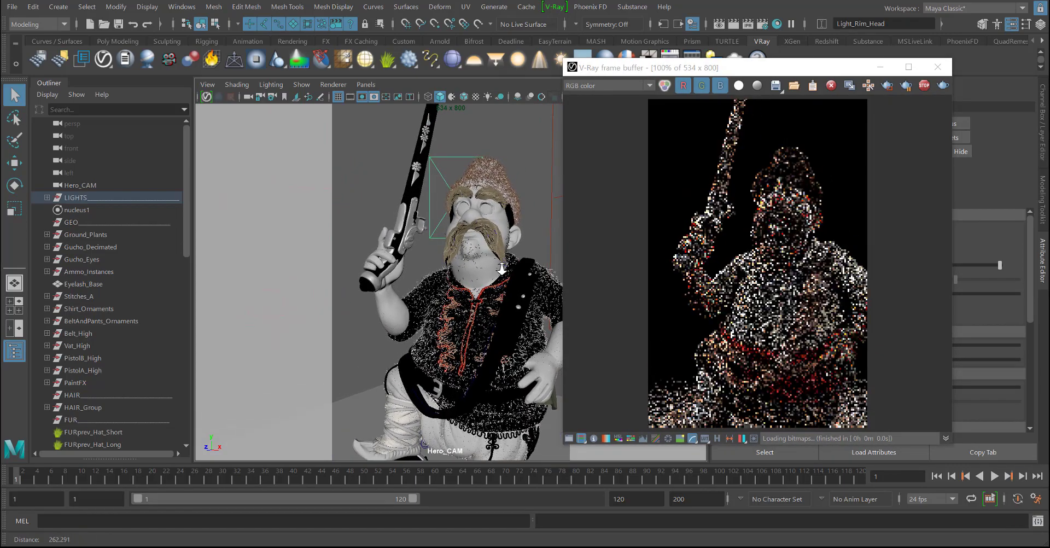
alt+drag(502, 269, 503, 267)
alt+right_drag(502, 266, 517, 278)
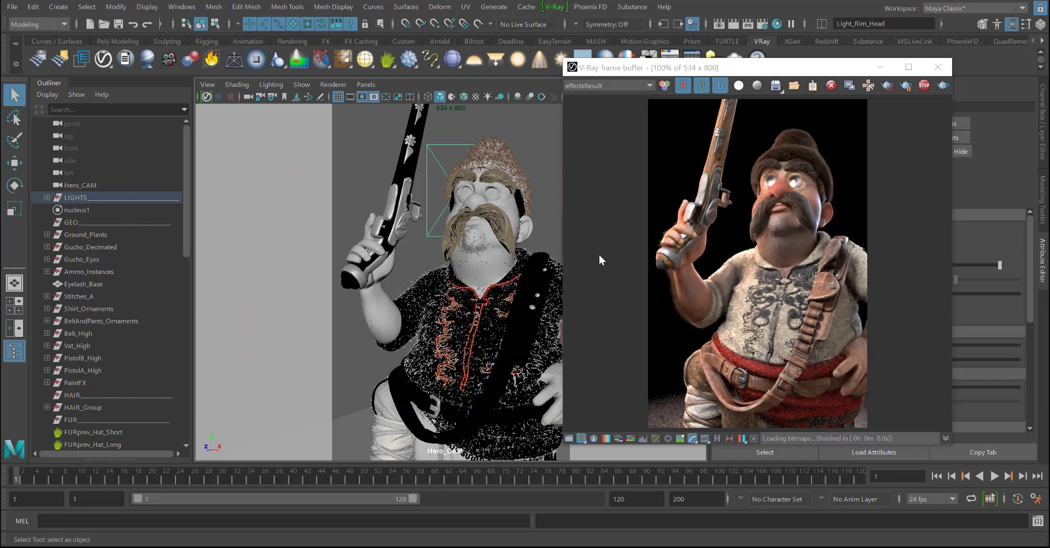
drag(669, 69, 647, 44)
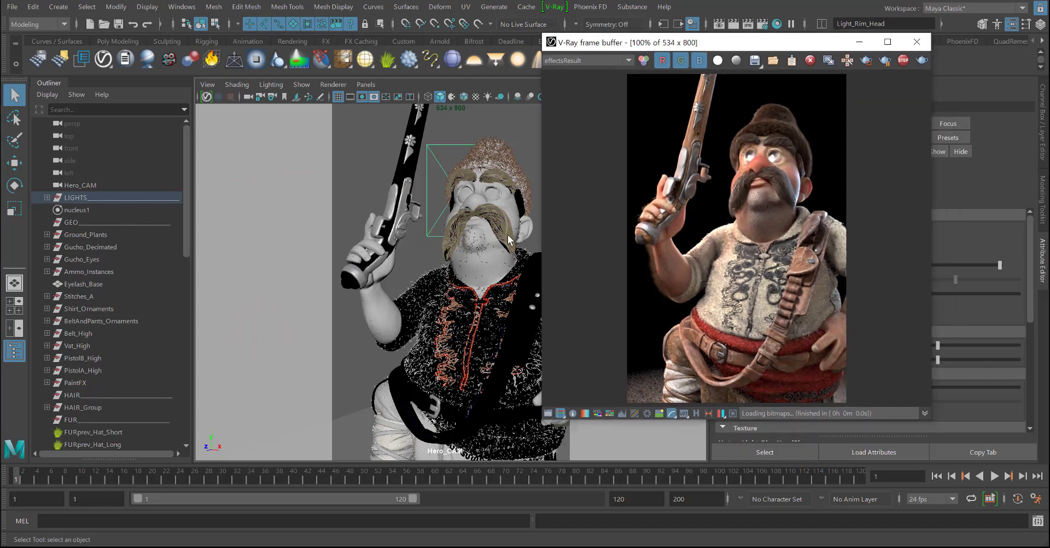
alt+drag(495, 247, 521, 249)
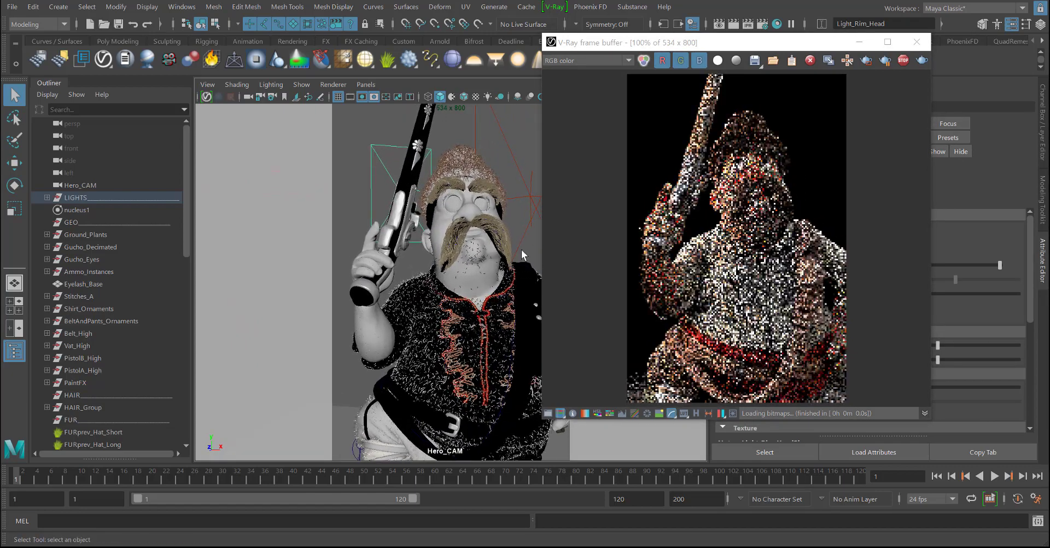
- Enlarge the frame buffer window and set the interactive render resolution to 150% of the render settings
drag(930, 417, 1008, 480)
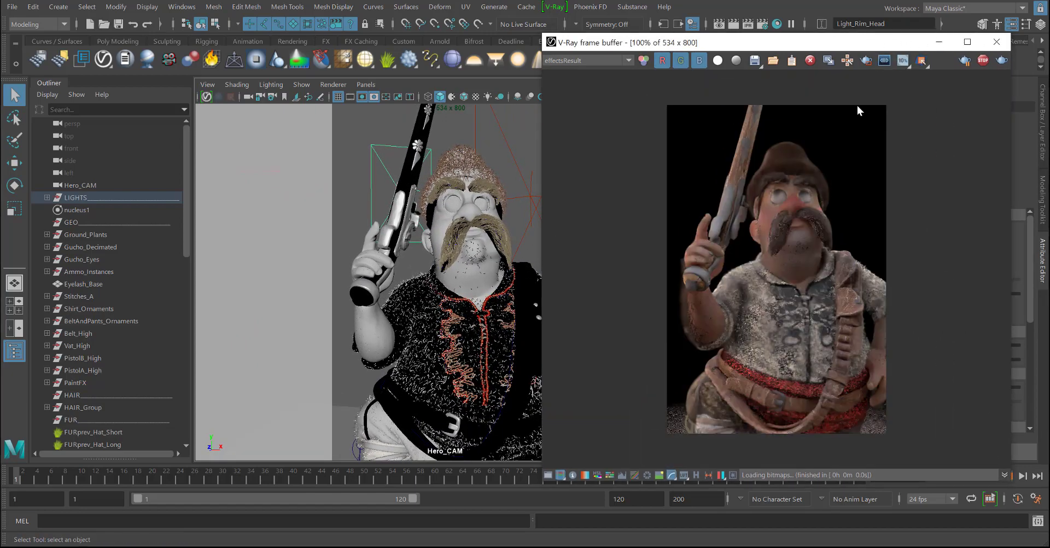
drag(809, 42, 732, 37)
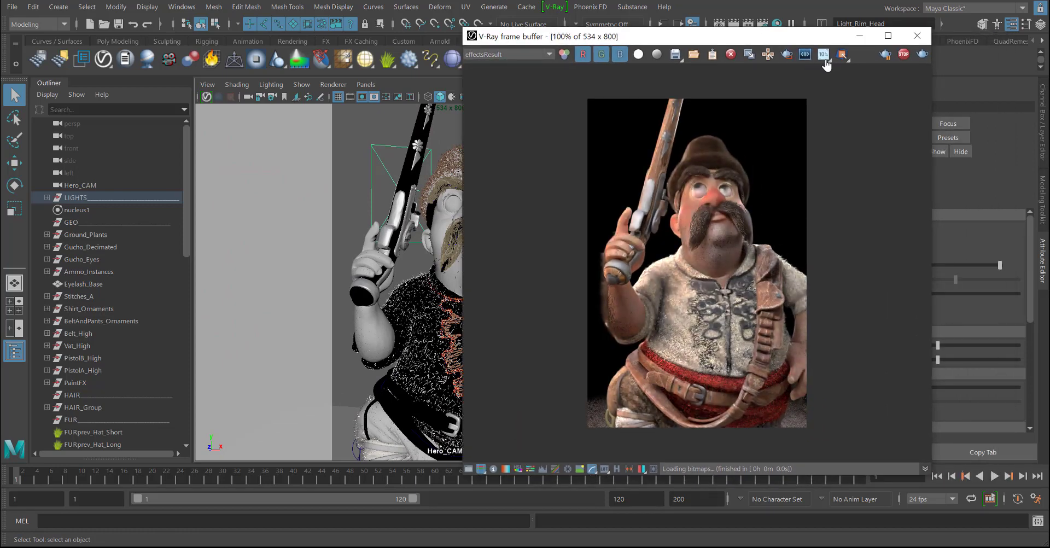
click(823, 57)
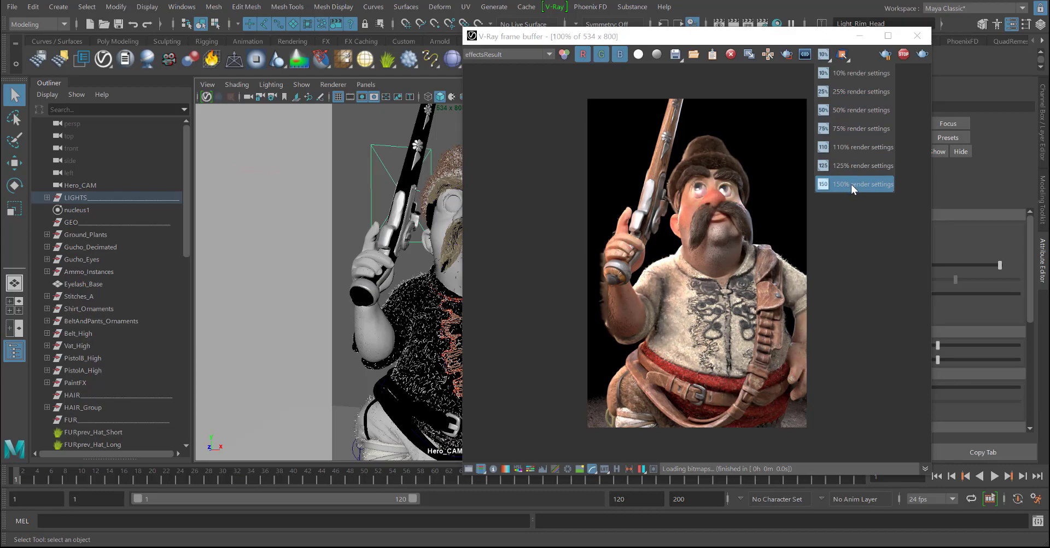
click(851, 184)
drag(788, 22, 776, 10)
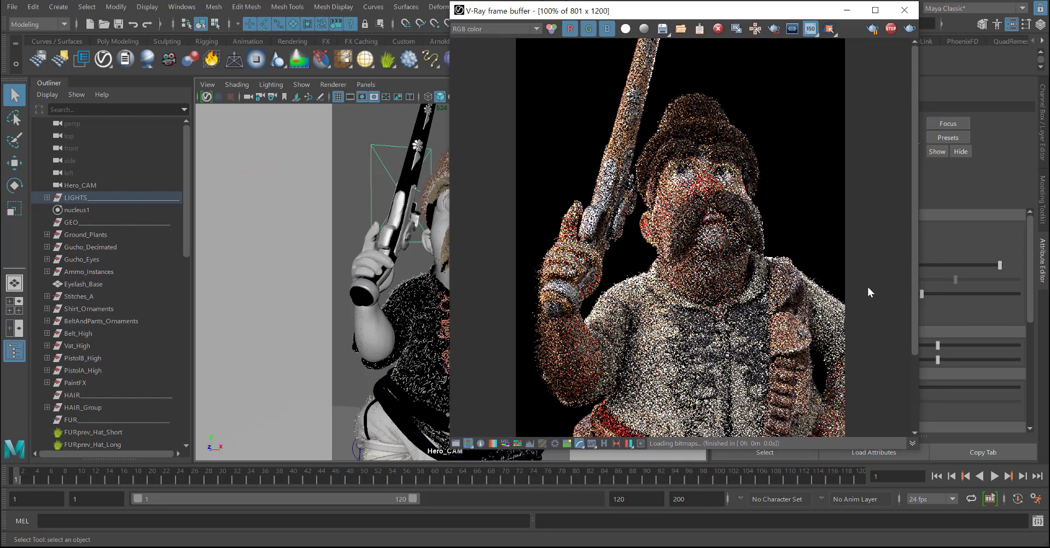
- Enlarge the frame buffer window clear of the character's face in the viewport and orbit Hero_CAM to a three-quarter view
drag(917, 452, 944, 541)
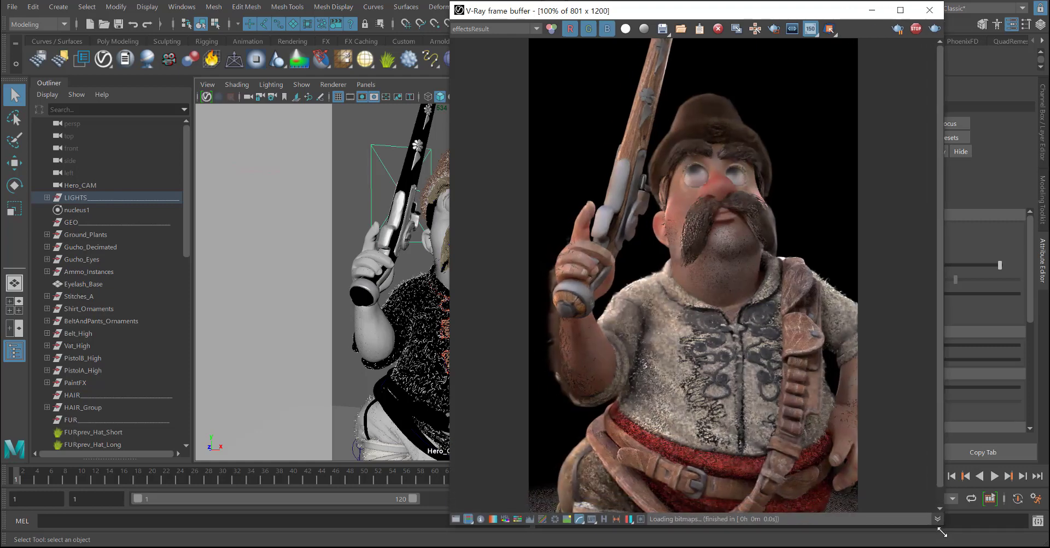
drag(733, 15, 795, 11)
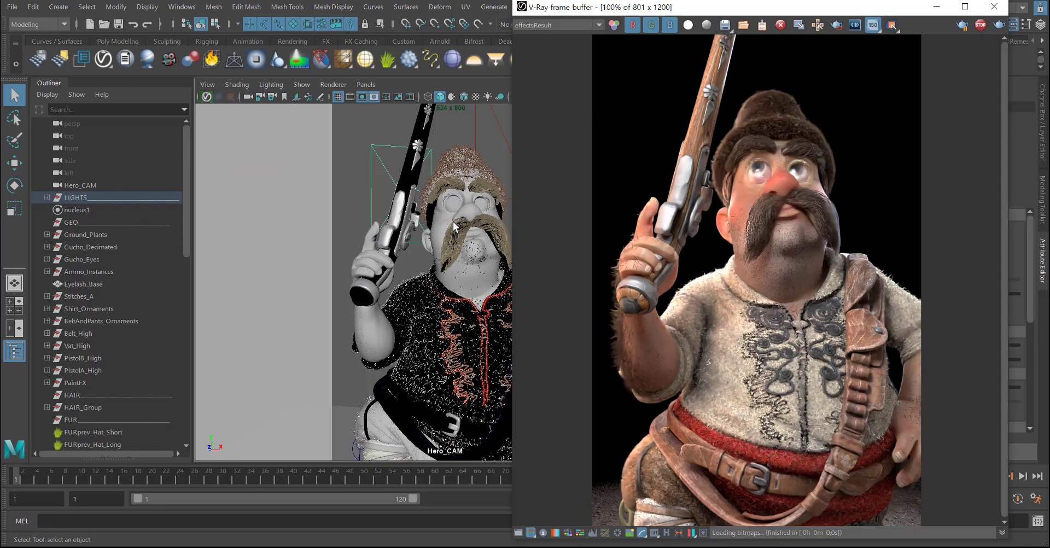
alt+drag(471, 282, 426, 261)
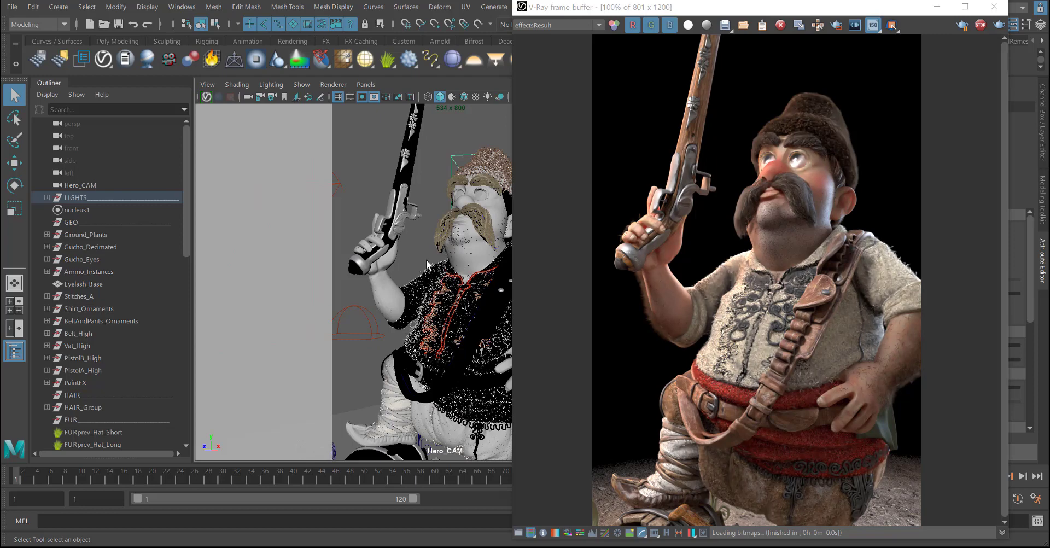
- Reframe Hero_CAM to show the full character with the barrel and plants, and stop the interactive render
click(614, 25)
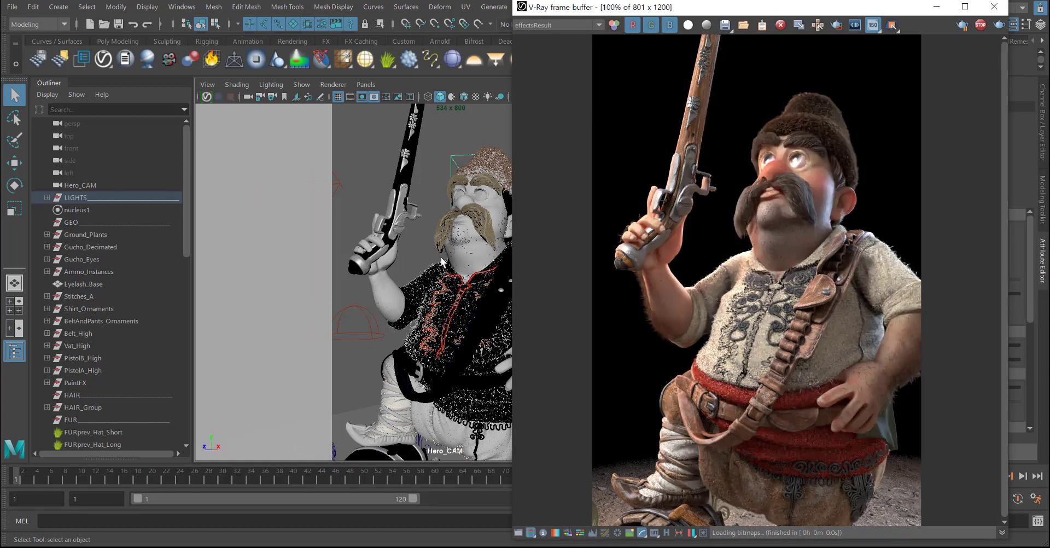
alt+drag(432, 240, 503, 205)
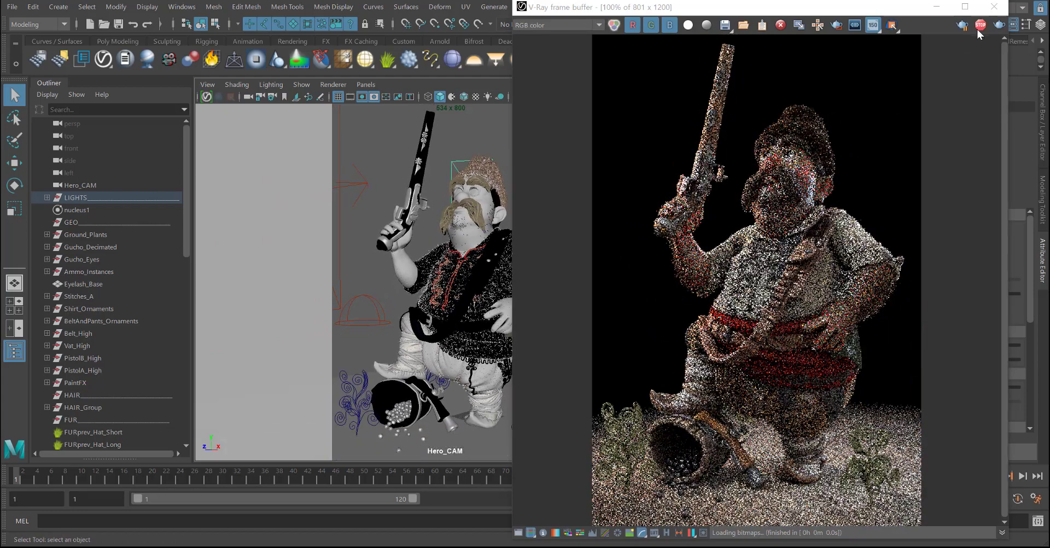
click(979, 29)
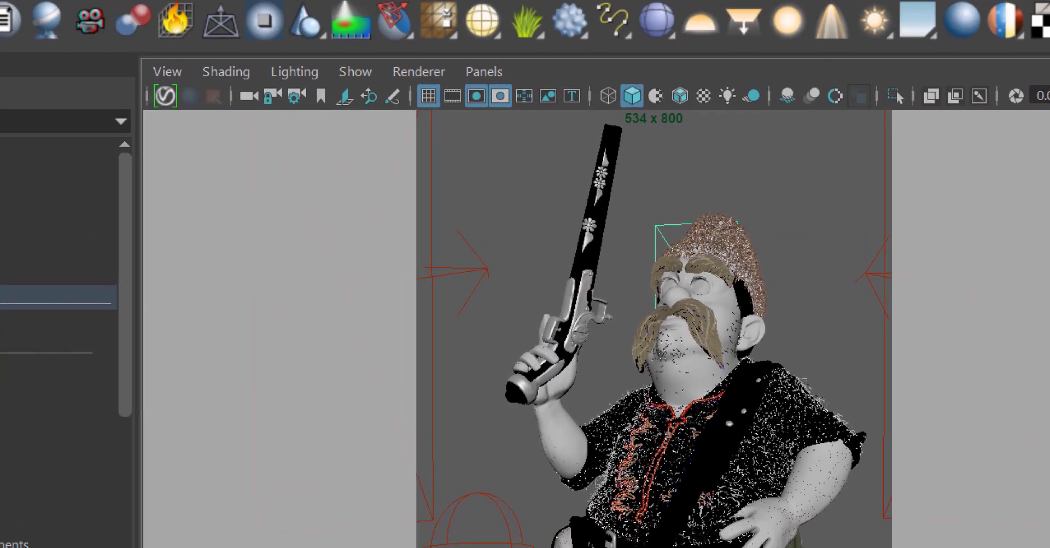
click(183, 132)
mouse_move(182, 135)
mouse_down()
mouse_move(139, 91)
mouse_move(169, 143)
mouse_up()
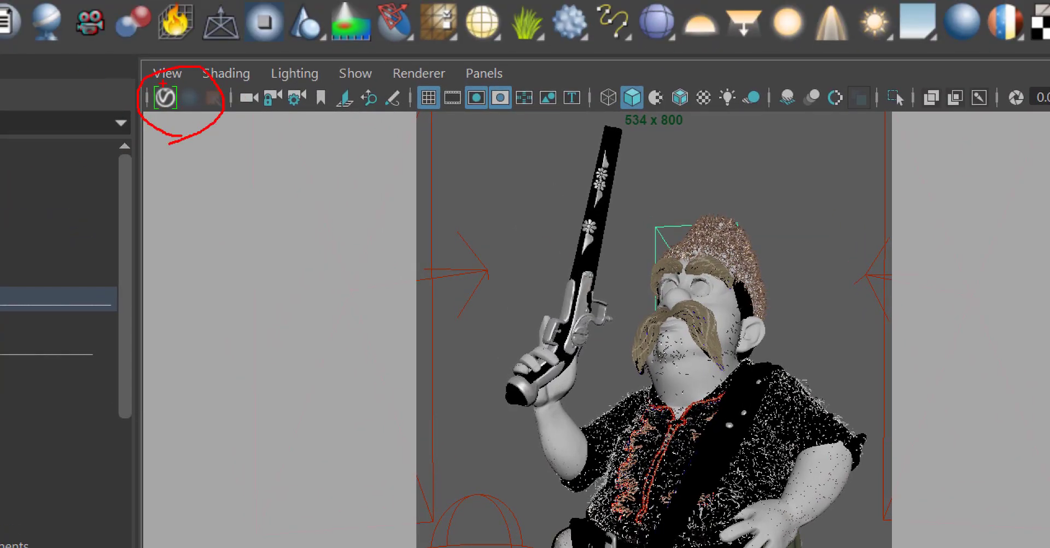
drag(157, 85, 183, 112)
mouse_move(418, 151)
mouse_down()
mouse_move(519, 400)
mouse_move(690, 144)
mouse_move(351, 160)
mouse_up()
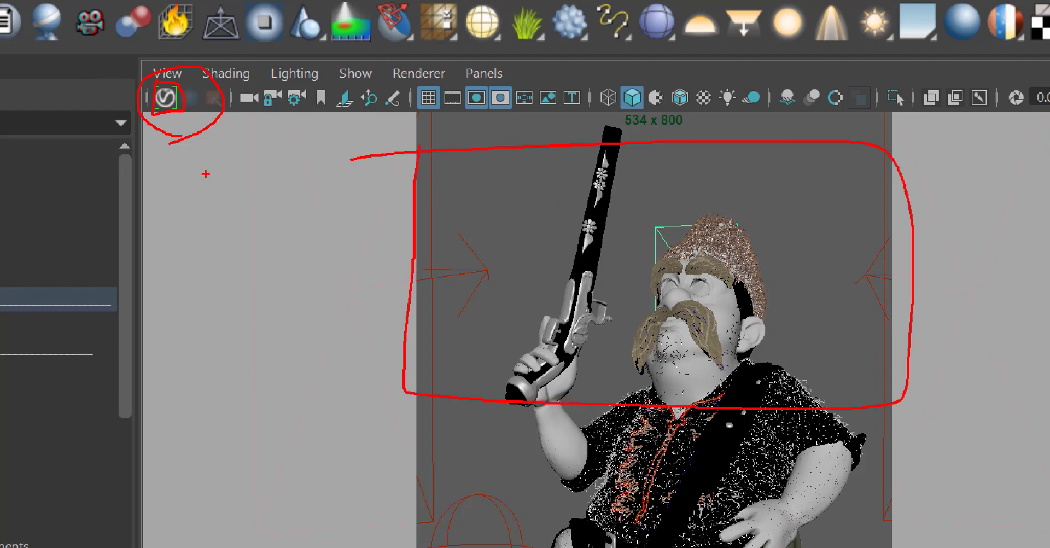
key(Escape)
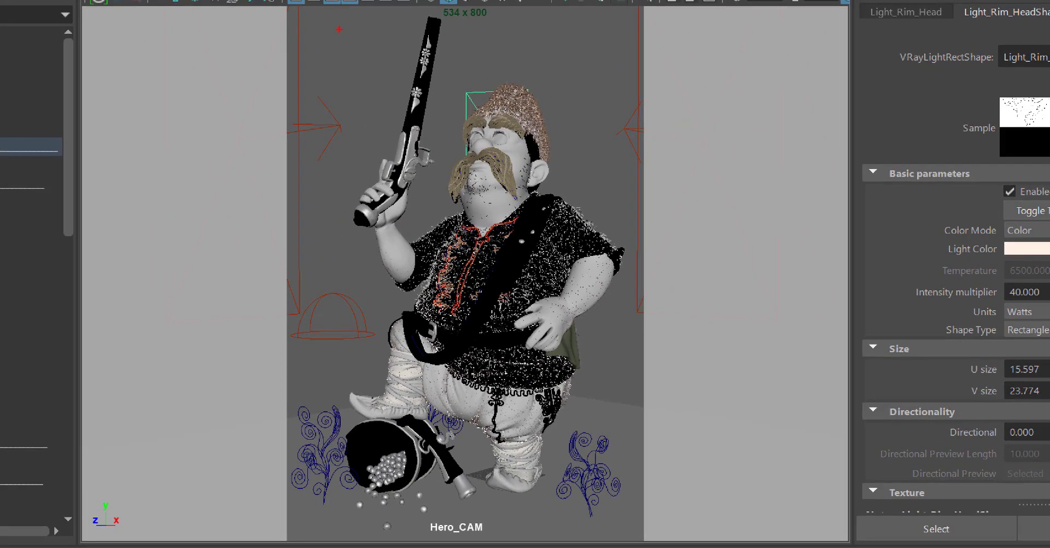
drag(346, 110, 476, 406)
drag(504, 461, 514, 82)
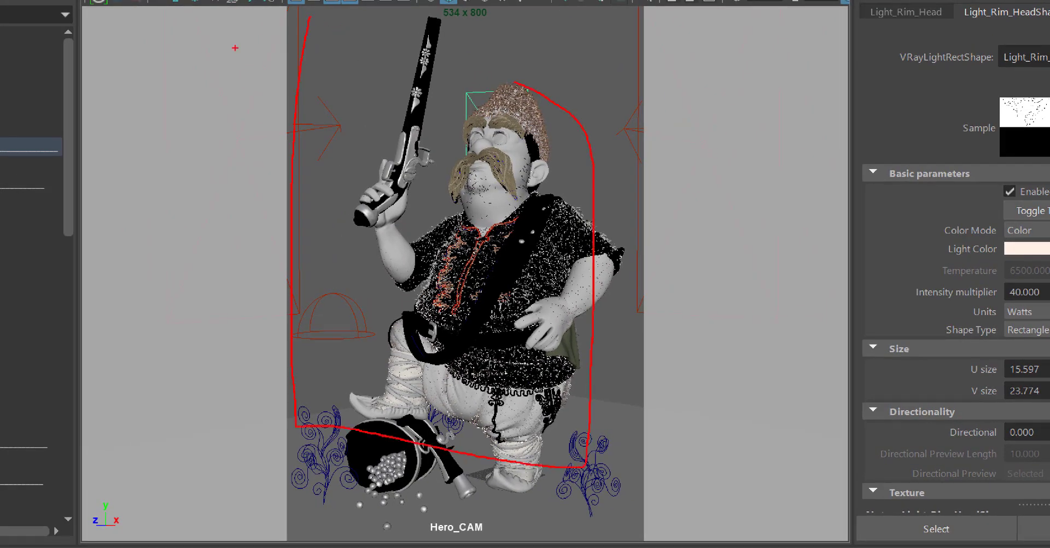
mouse_move(99, 13)
mouse_down()
mouse_move(104, 252)
mouse_move(90, 522)
mouse_move(870, 545)
mouse_move(876, 73)
mouse_move(277, 42)
mouse_move(1, 49)
mouse_up()
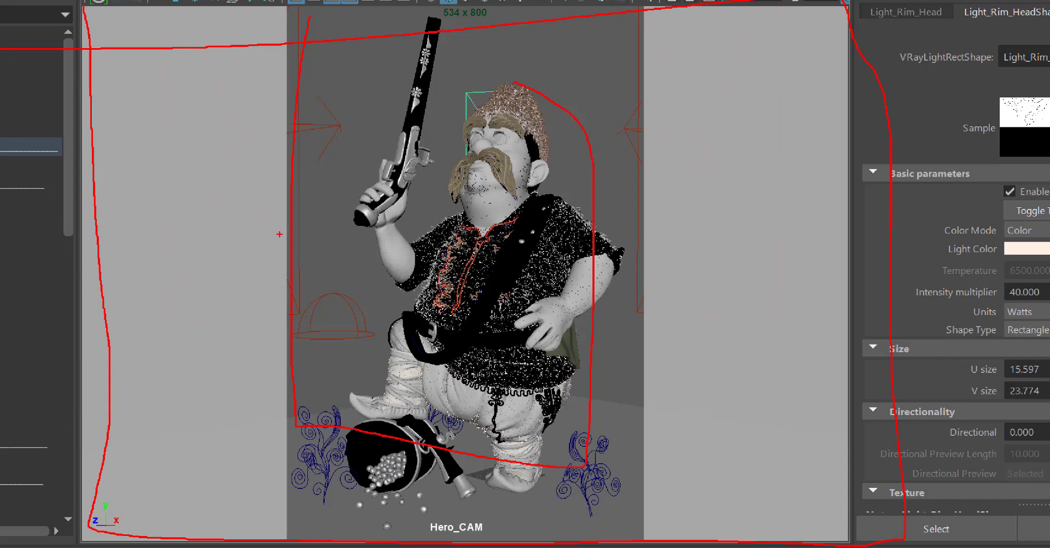
mouse_move(89, 16)
mouse_down()
mouse_move(63, 508)
mouse_move(796, 492)
mouse_move(614, 25)
mouse_move(87, 2)
mouse_up()
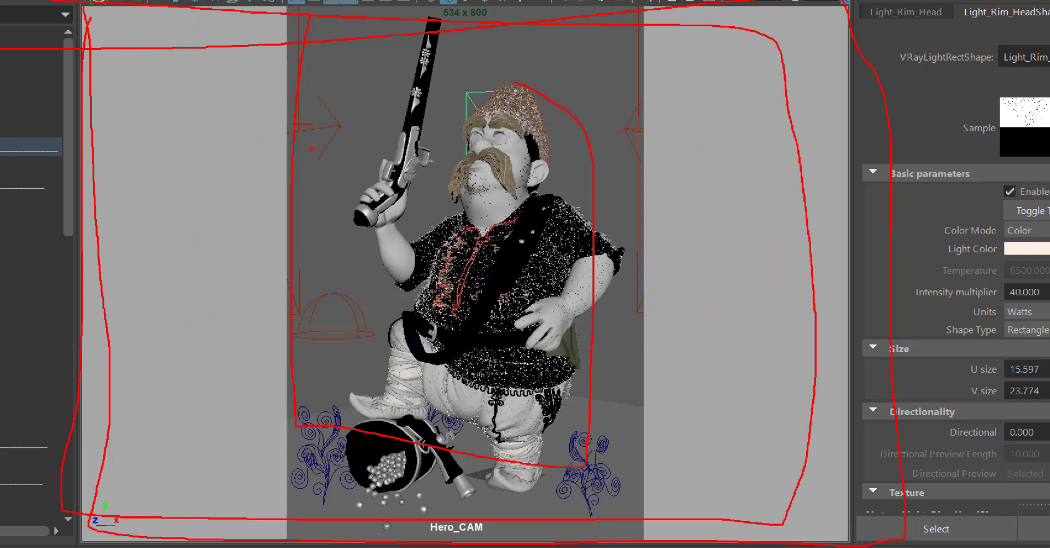
key(Escape)
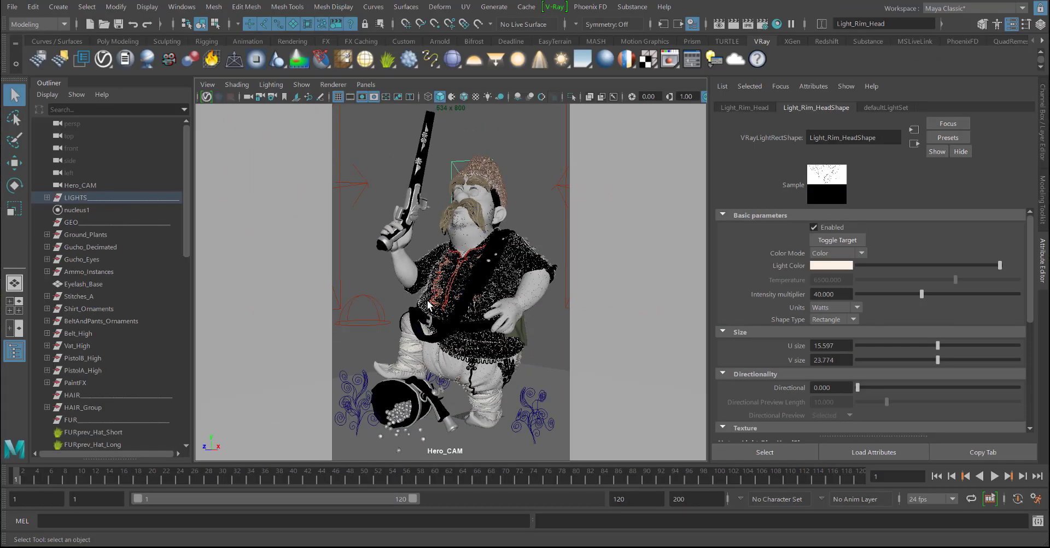
- Start V-Ray interactive rendering directly in the Hero_CAM viewport
click(206, 96)
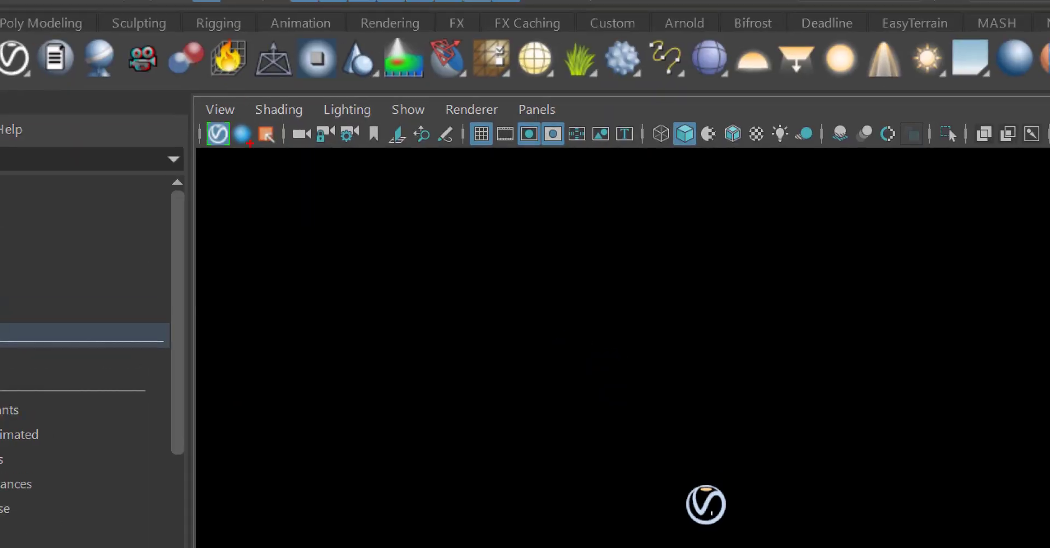
mouse_move(250, 144)
mouse_down()
mouse_move(232, 155)
mouse_move(278, 99)
mouse_up()
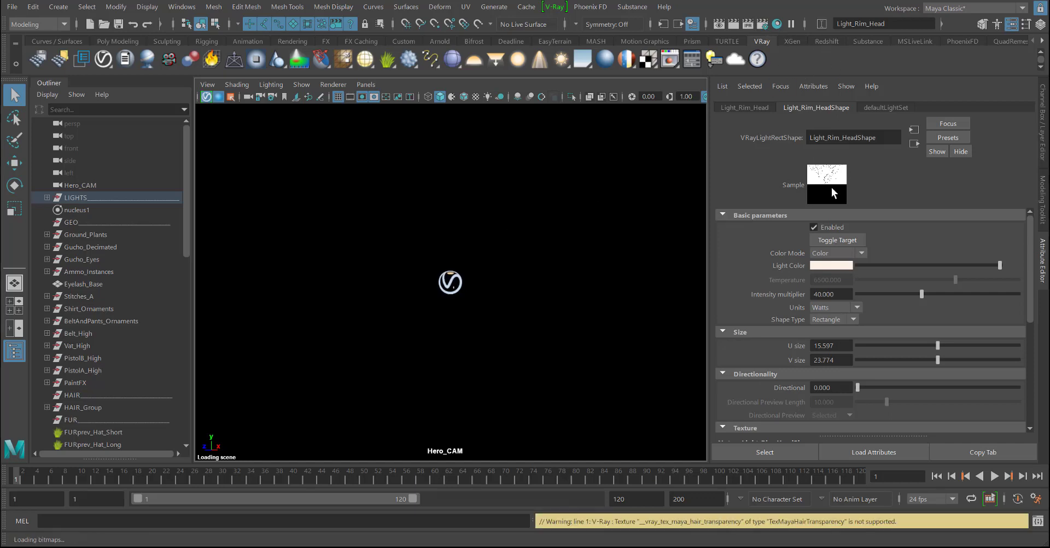
- Open the render settings and expand the IPR Viewport options, collapsing the Shading, Rendering and Performance sections
click(763, 24)
drag(776, 84, 732, 54)
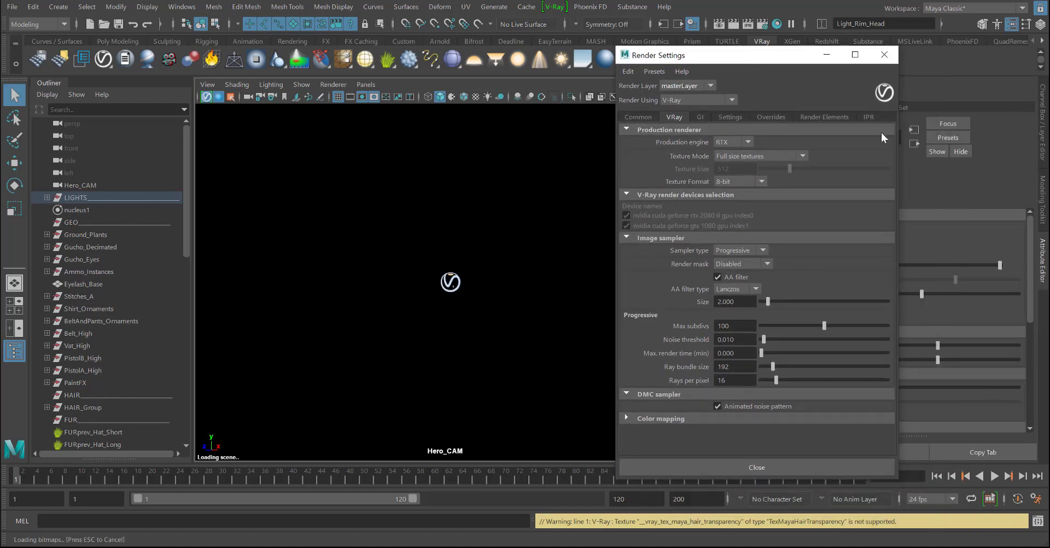
click(831, 114)
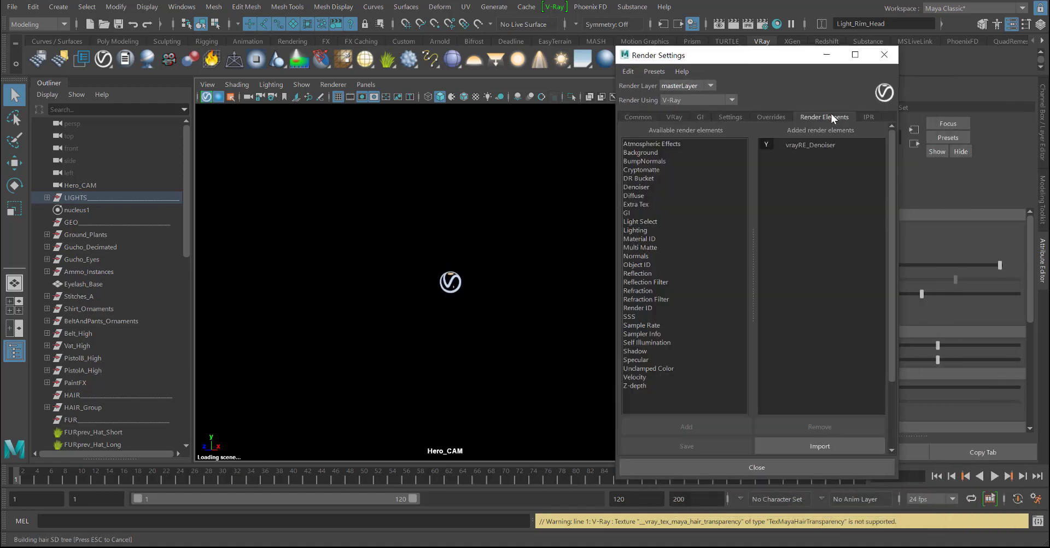
click(861, 118)
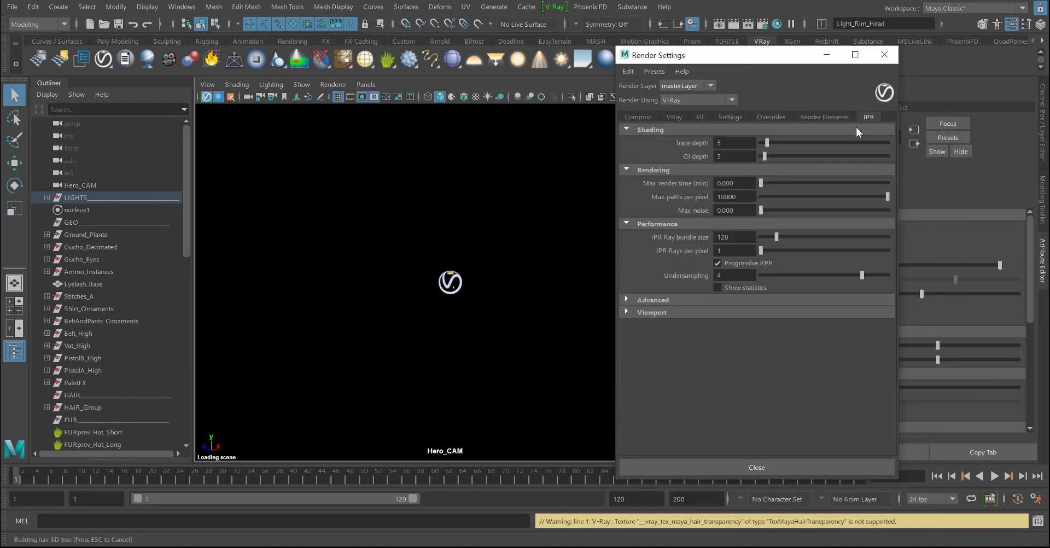
click(708, 311)
click(655, 224)
click(652, 171)
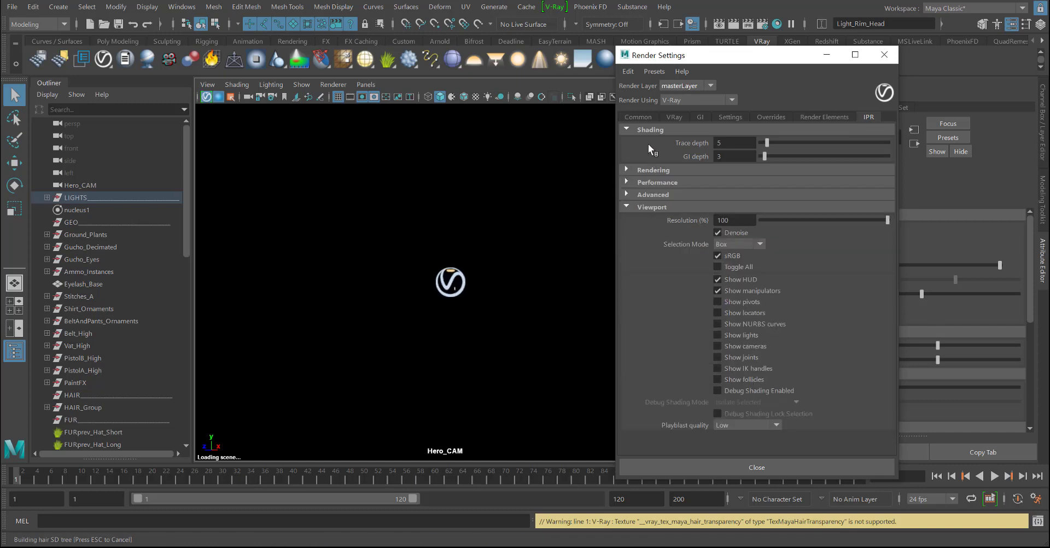
click(651, 130)
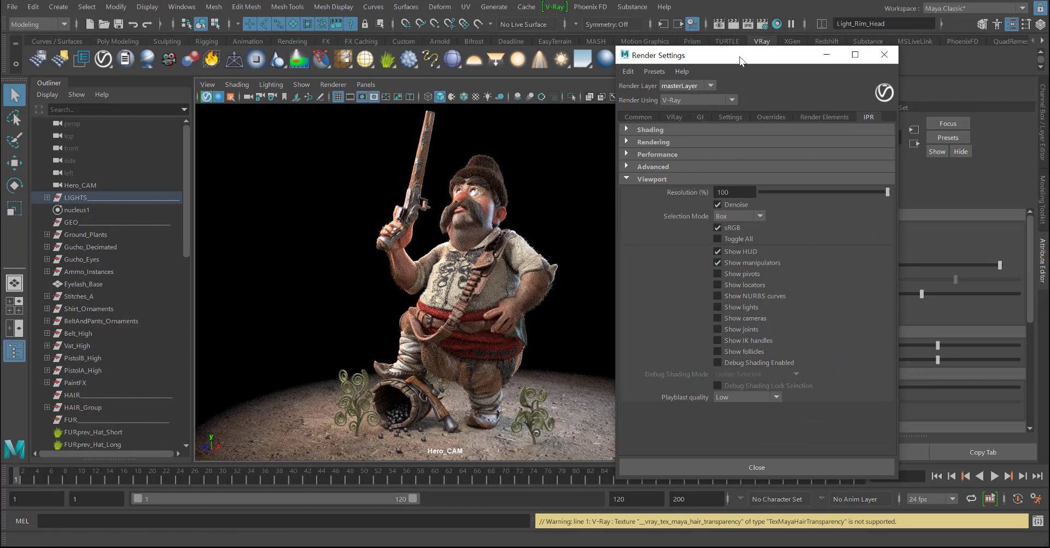
- Review the V-Ray production renderer and image sampler settings, and close the render settings
mouse_move(748, 58)
mouse_down()
mouse_move(808, 54)
mouse_move(764, 56)
mouse_move(782, 59)
mouse_up()
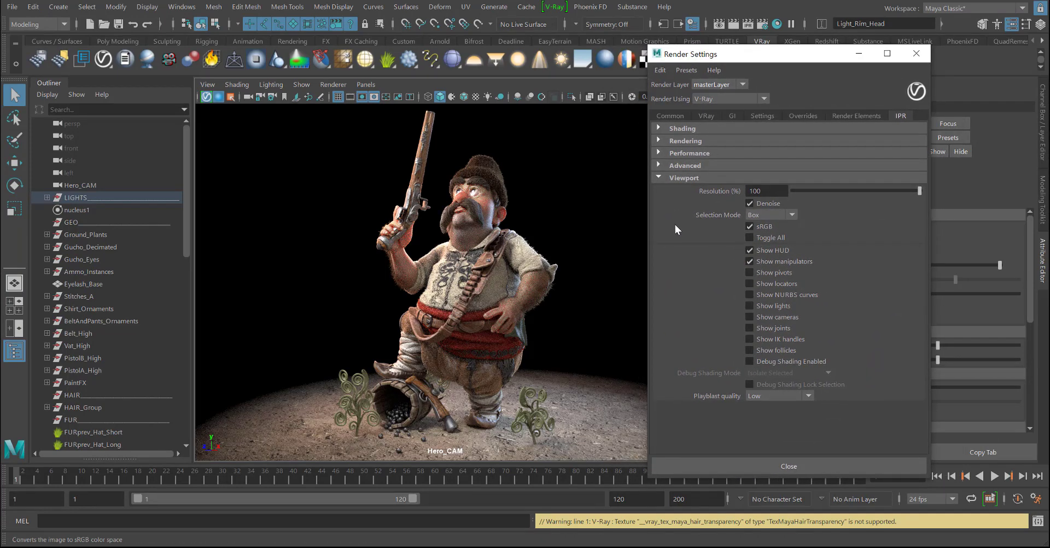
click(706, 116)
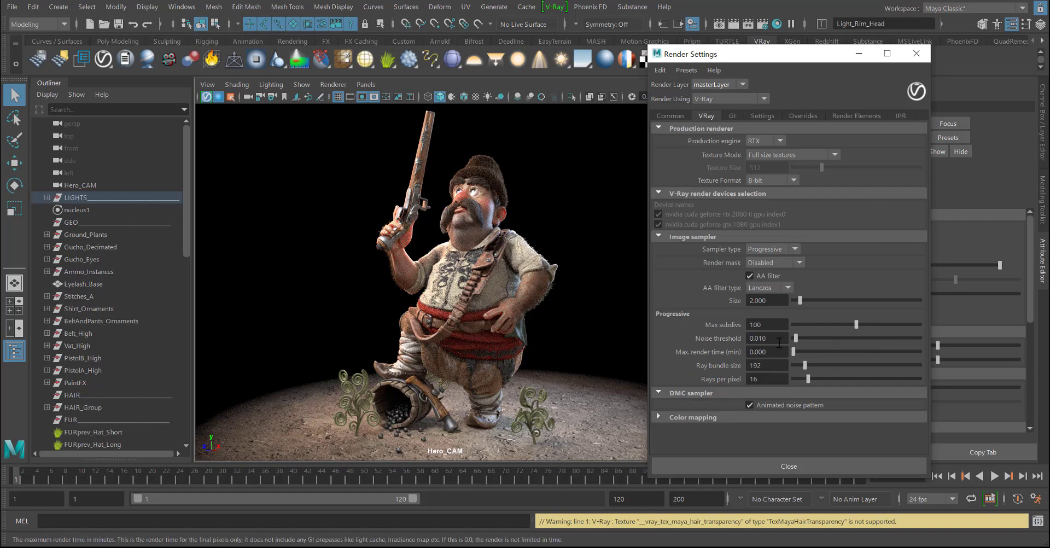
click(916, 53)
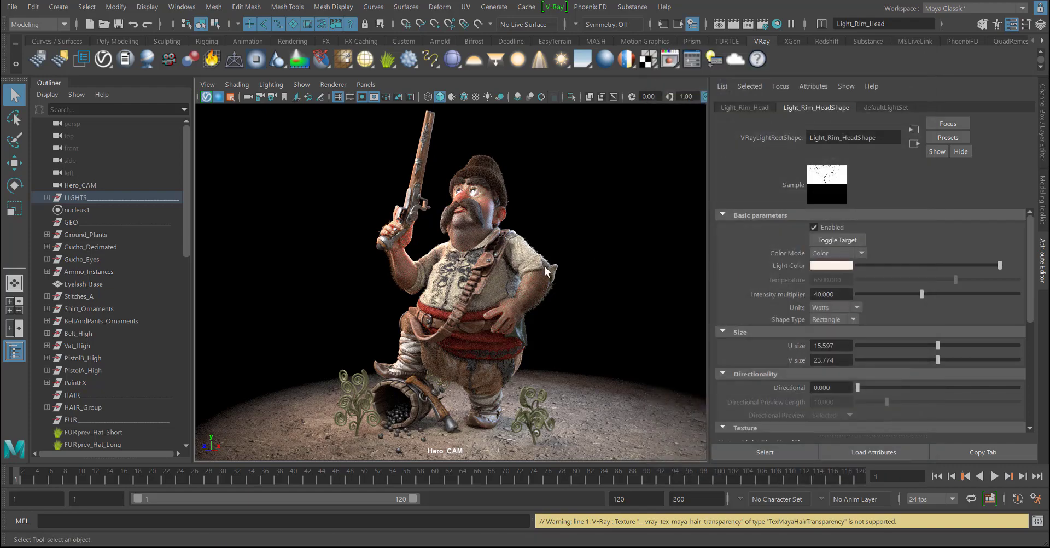
- Orbit Hero_CAM to a more frontal, low-angle view of the character during the viewport render
alt+drag(546, 273, 523, 278)
alt+right_drag(523, 278, 514, 281)
alt+drag(514, 282, 528, 276)
alt+right_drag(528, 277, 554, 280)
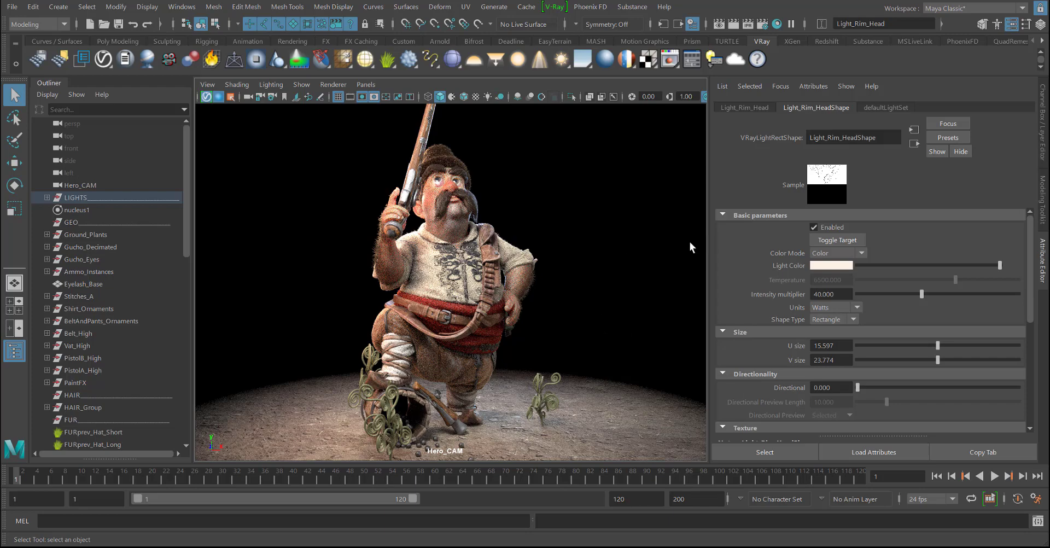
- Inspect the character's upper body up close in the viewport render, and reframe Hero_CAM to show the figure from the barrel up
alt+drag(569, 275, 549, 272)
alt+middle_drag(549, 271, 553, 309)
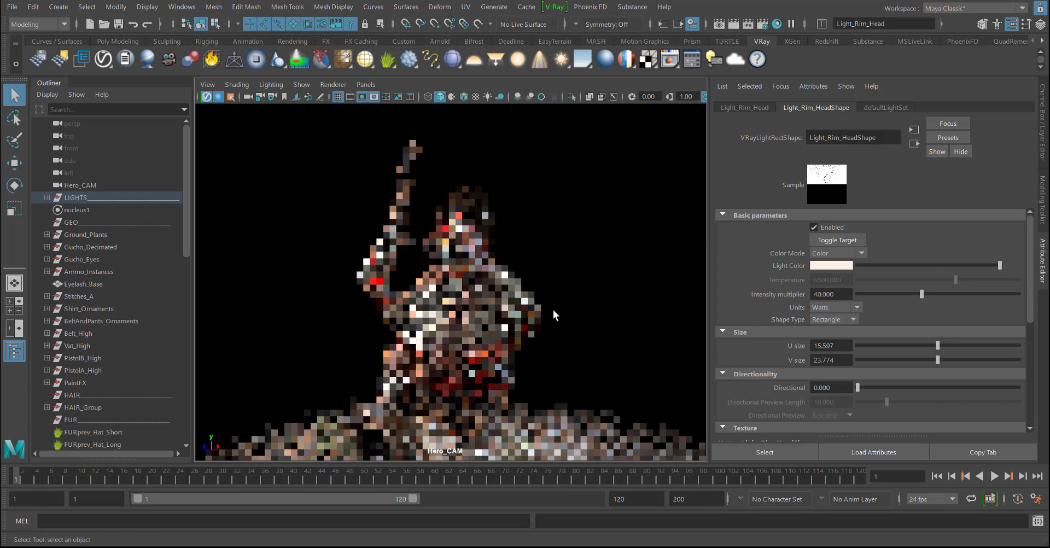
alt+right_drag(553, 310, 632, 315)
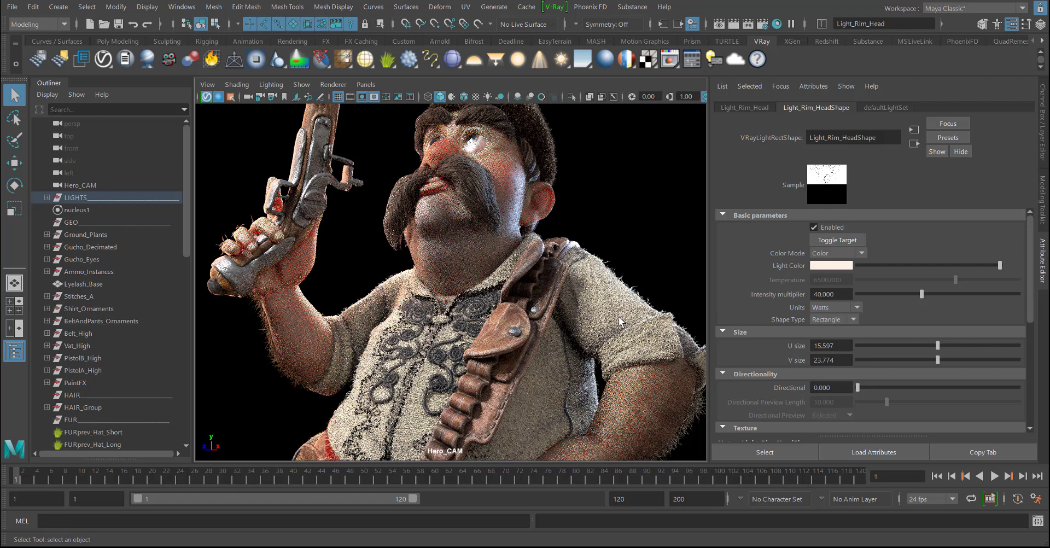
alt+right_drag(550, 338, 442, 349)
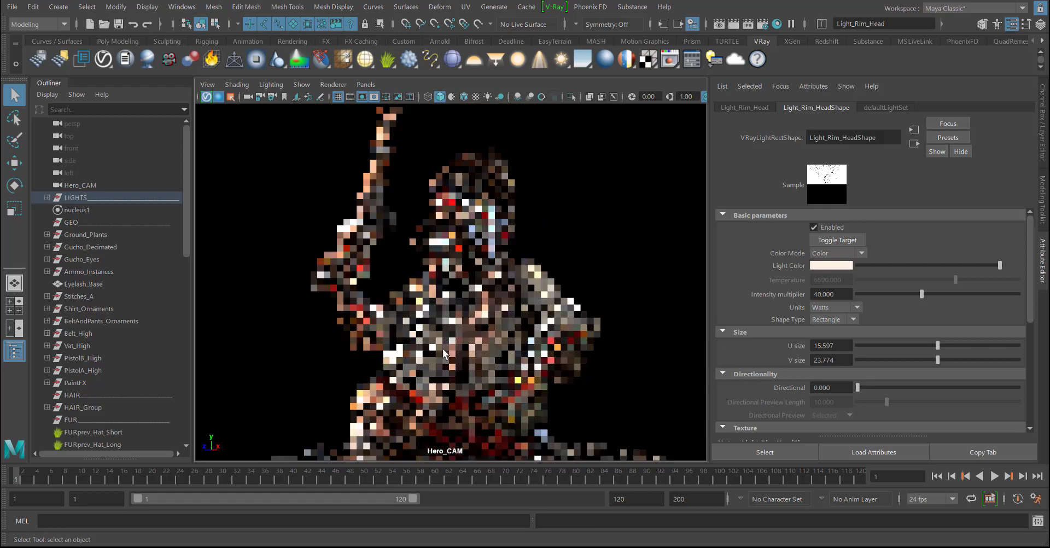
alt+middle_drag(442, 349, 480, 309)
- Set the animation end time to frame 10
click(701, 502)
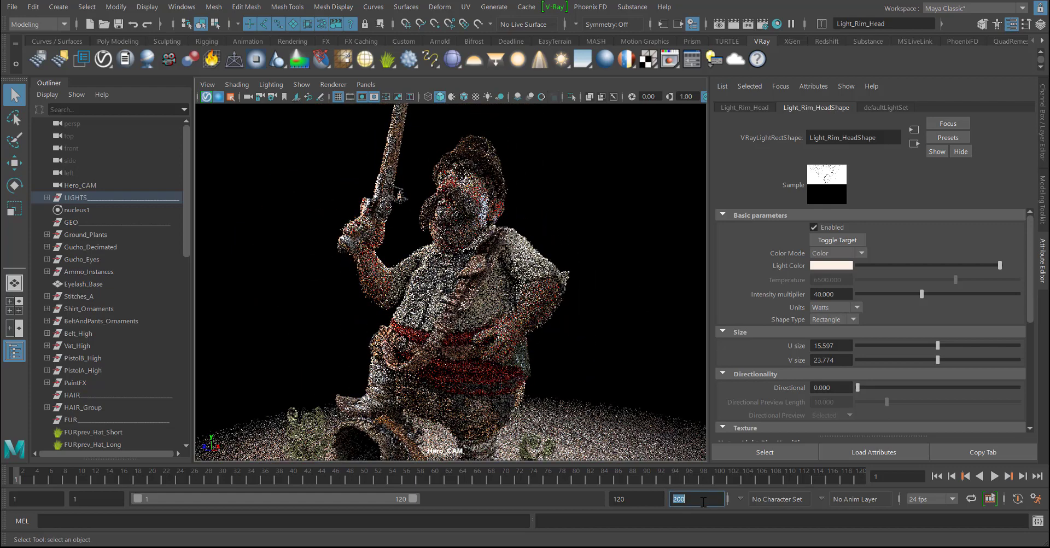
text(10)
key(Return)
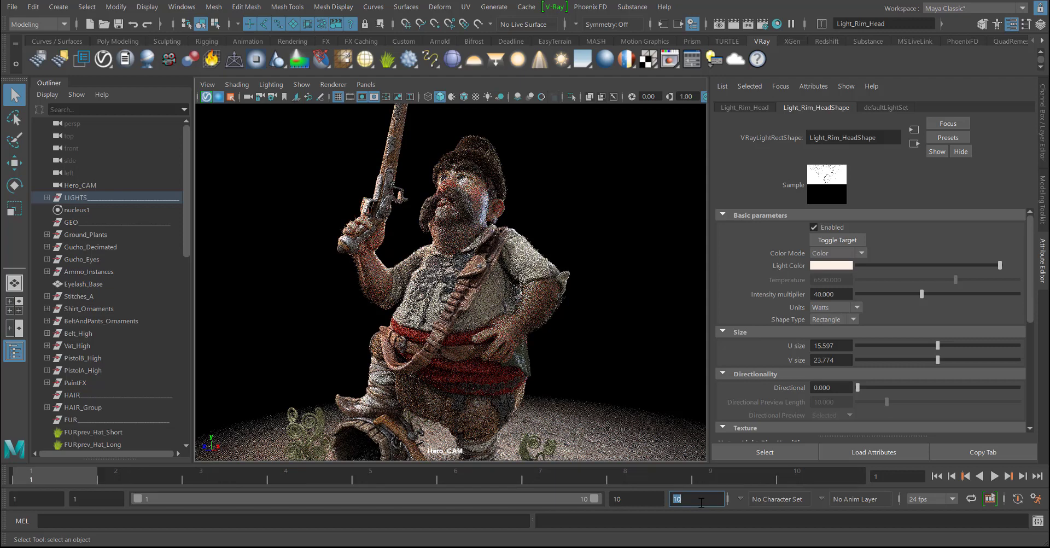
- Select Hero_CAM and move the current time to frame 10
click(248, 97)
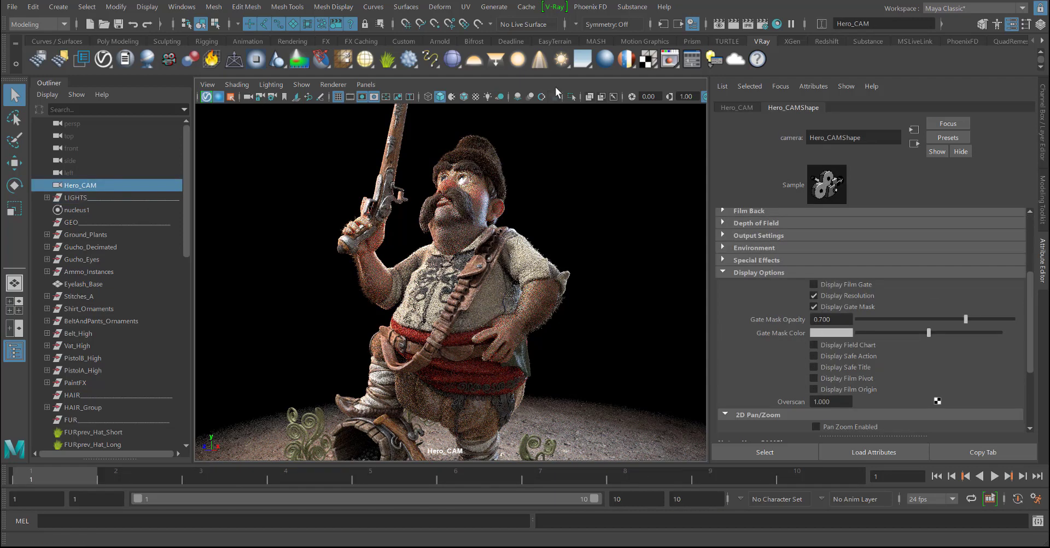
click(816, 469)
scroll(809, 251, up, 3)
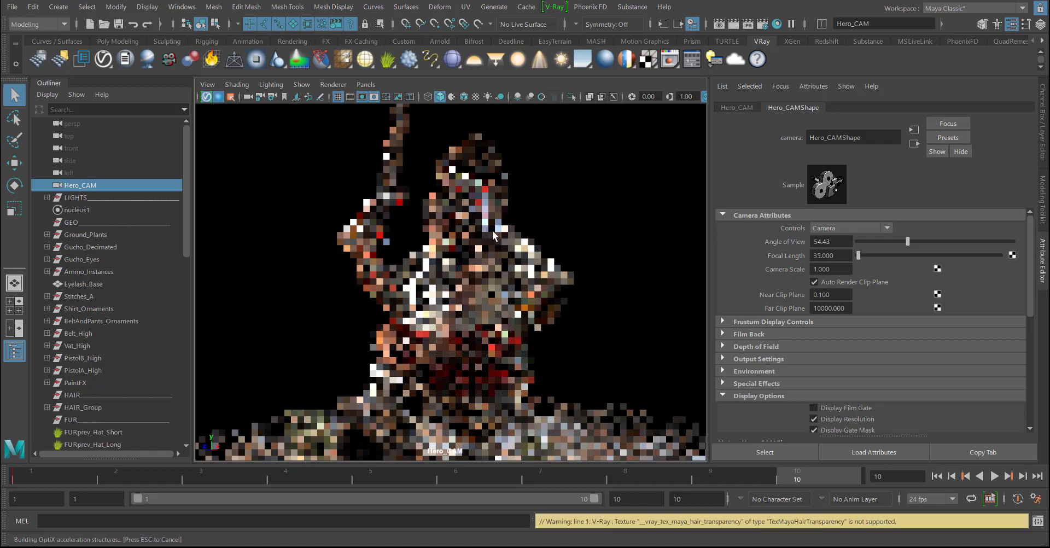
- Reframe Hero_CAM at frame 10 to a close view of the character's head and raised pistol, and clear the selection
alt+drag(469, 205, 471, 246)
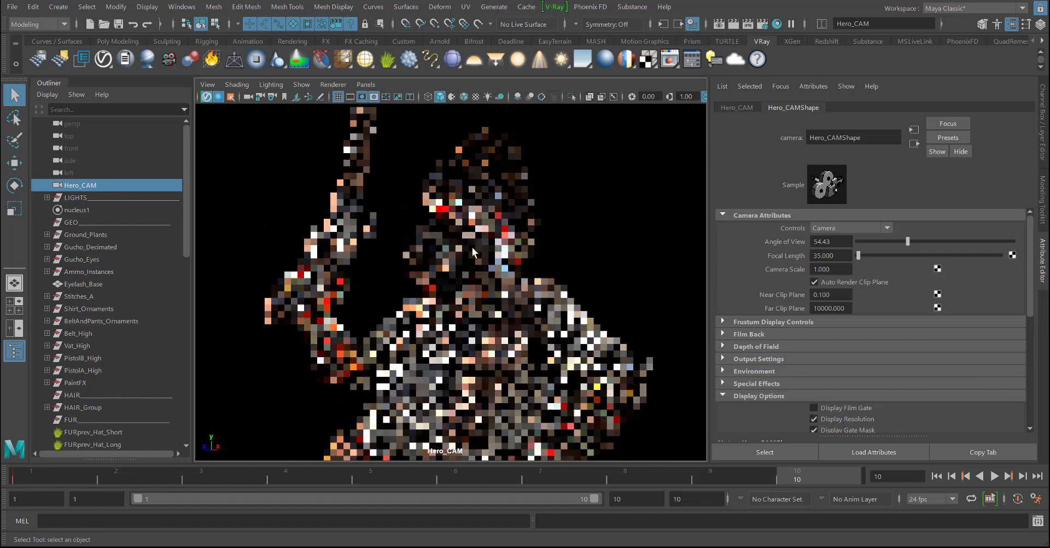
alt+right_drag(501, 255, 517, 298)
alt+middle_drag(526, 306, 546, 323)
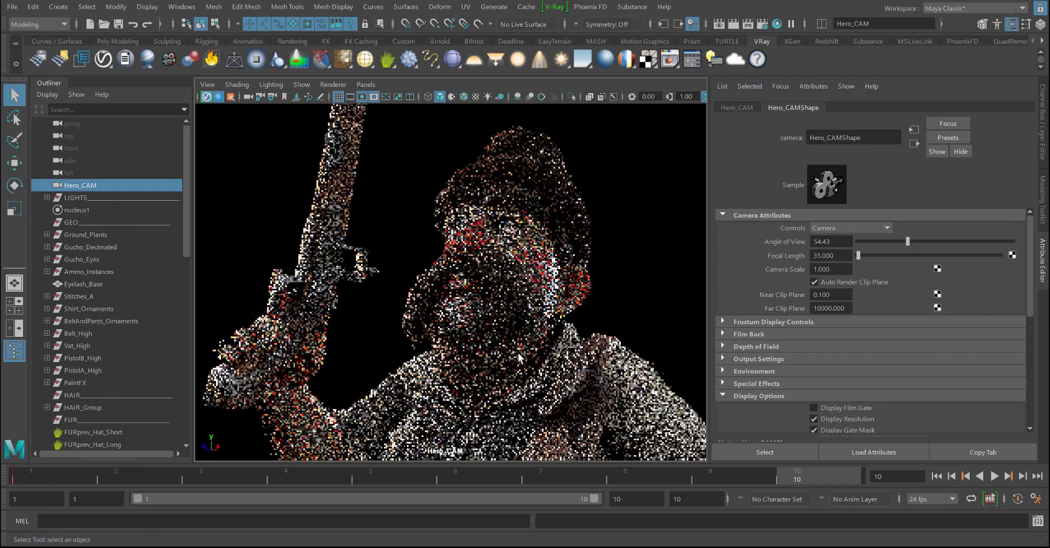
alt+right_drag(528, 305, 547, 308)
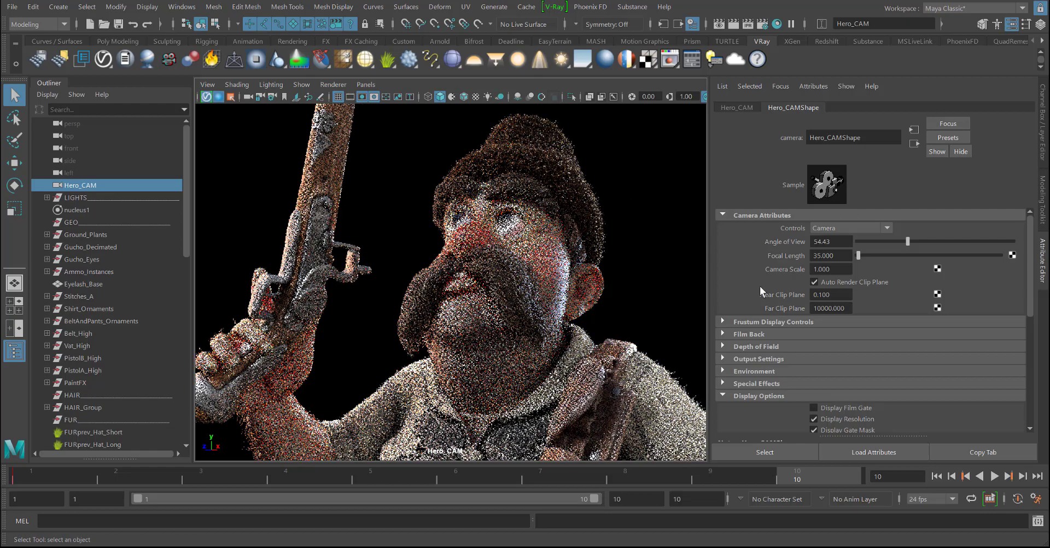
click(773, 447)
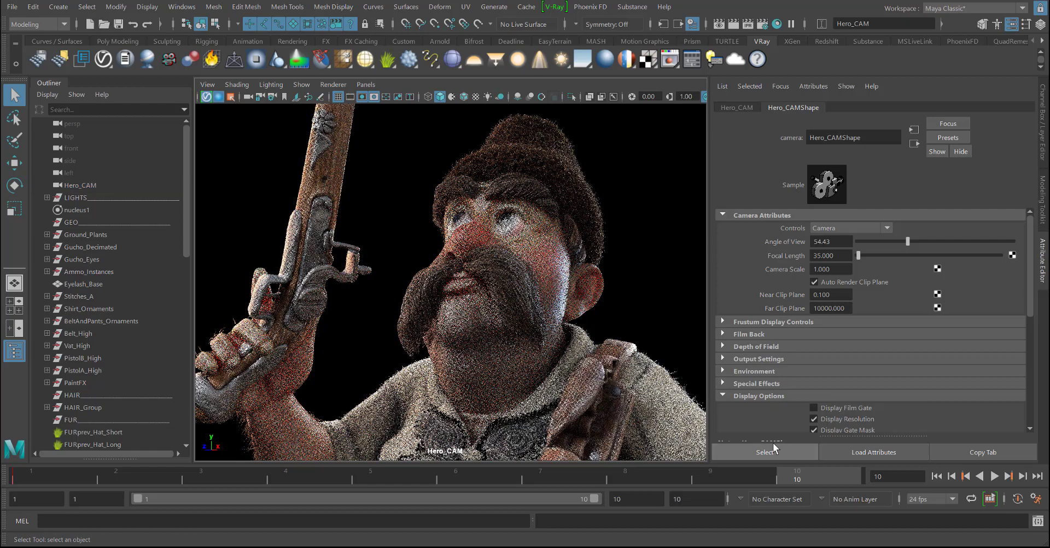
- Select Hero_CAM and key its position at frame 10, and return the current time to frame 1
key(s)
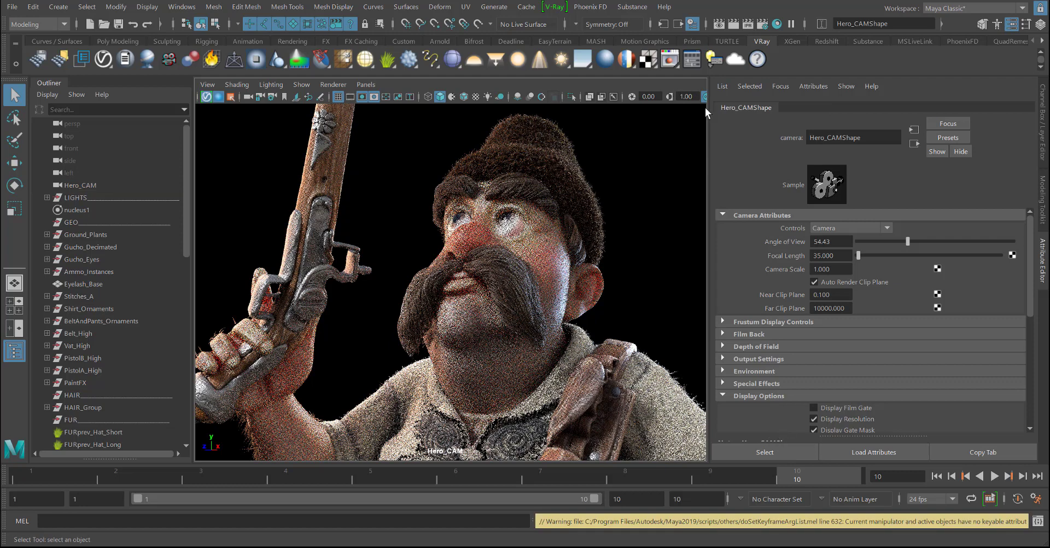
click(251, 98)
key(s)
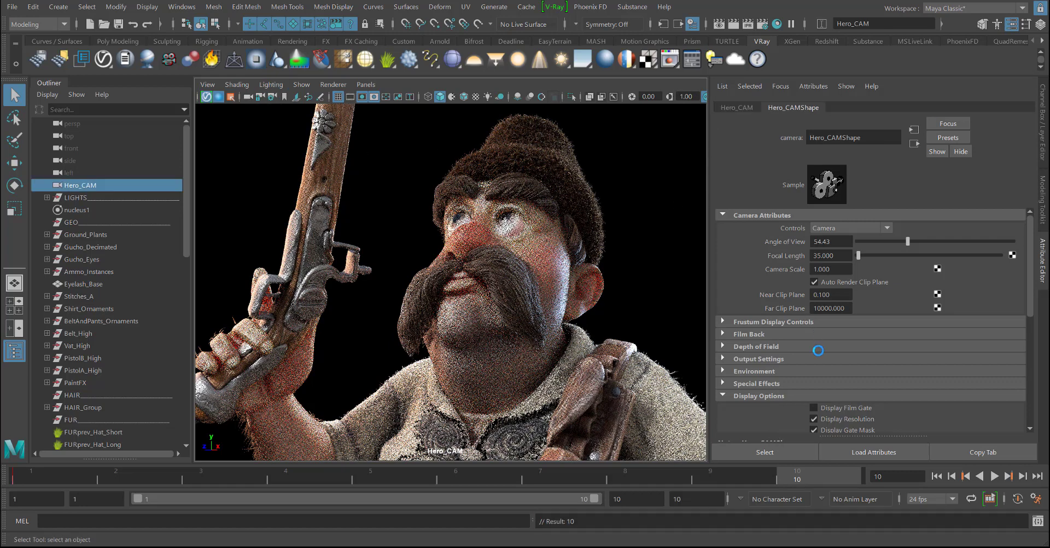
click(936, 476)
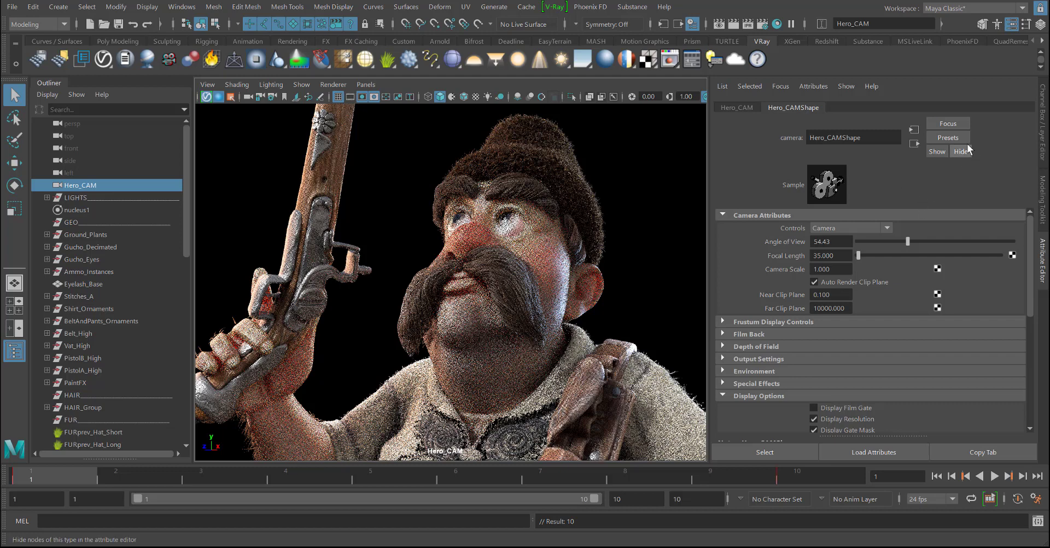
- Set the playblast quality to High in the IPR viewport render settings and close the settings
click(764, 24)
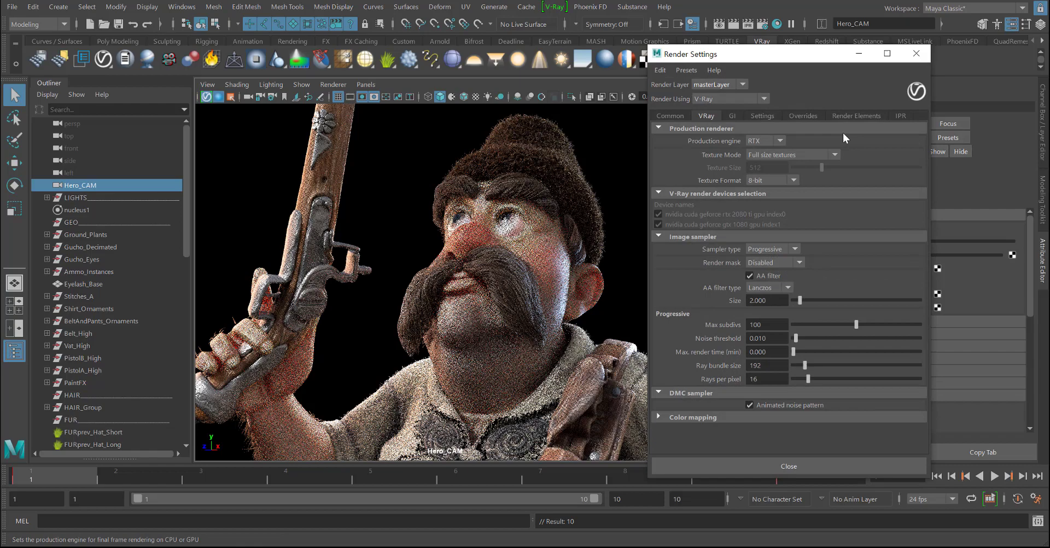
click(900, 116)
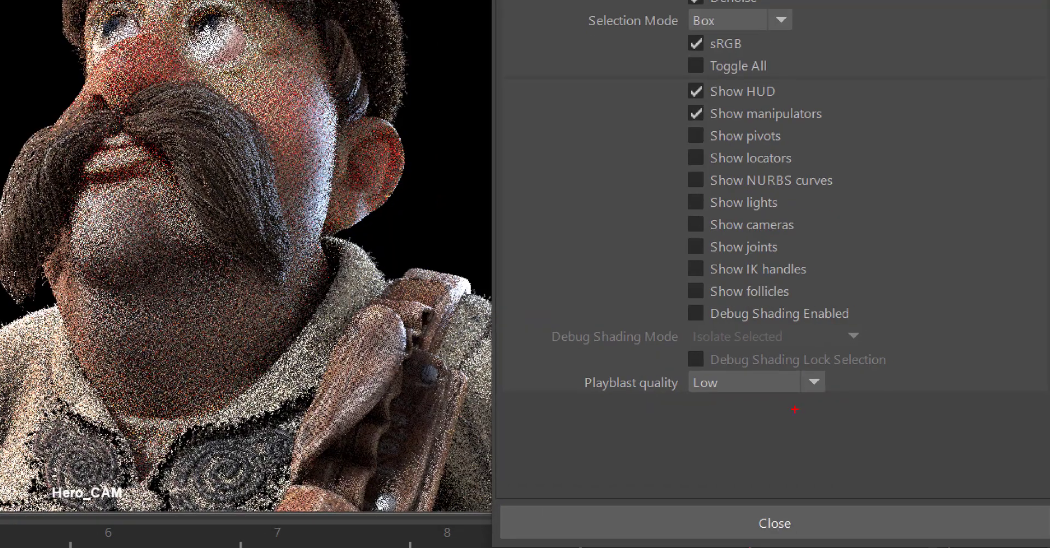
mouse_move(855, 403)
mouse_down()
mouse_move(511, 328)
mouse_move(753, 430)
mouse_up()
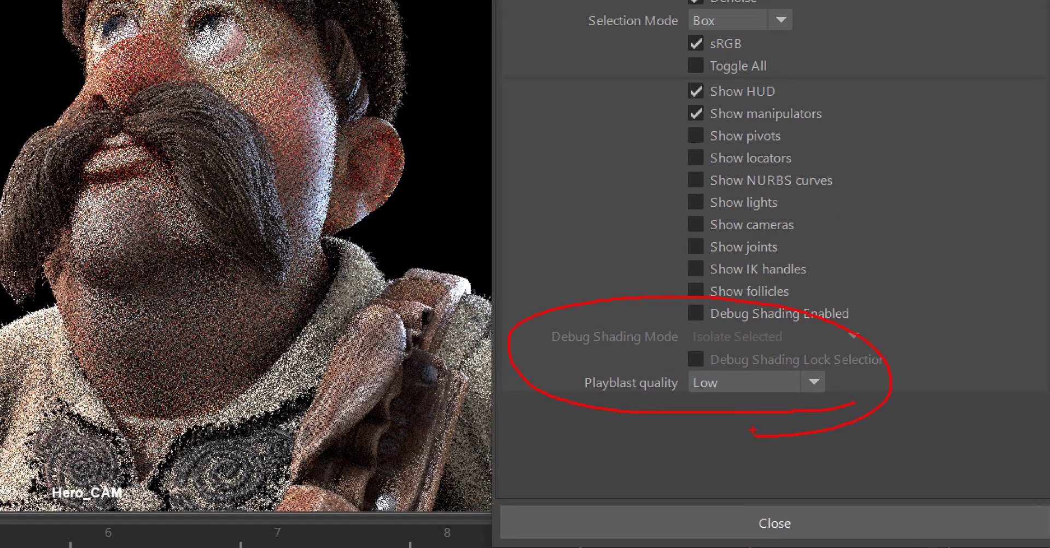
mouse_move(683, 357)
mouse_down()
mouse_move(873, 409)
mouse_move(629, 351)
mouse_up()
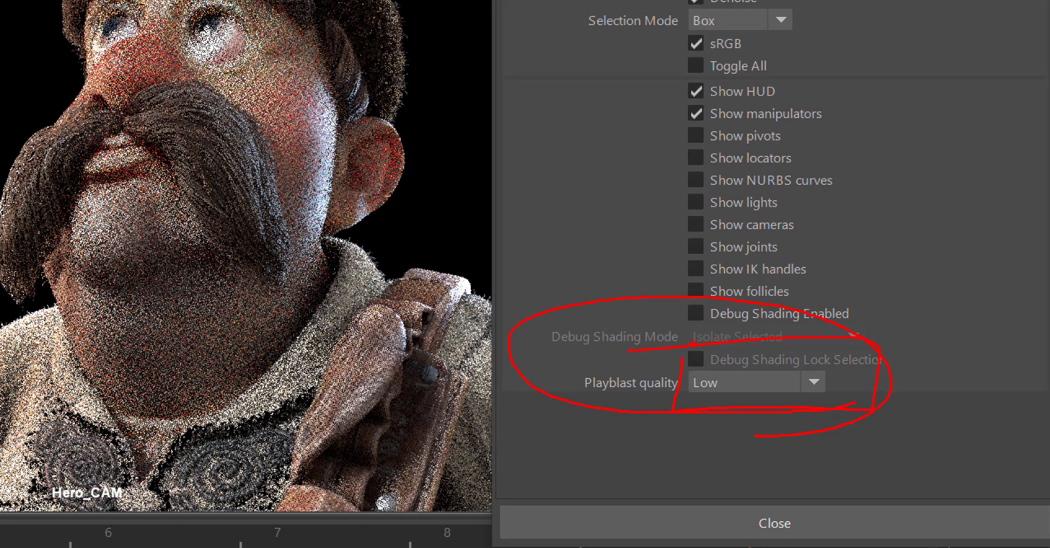
drag(692, 344, 697, 368)
drag(684, 357, 719, 365)
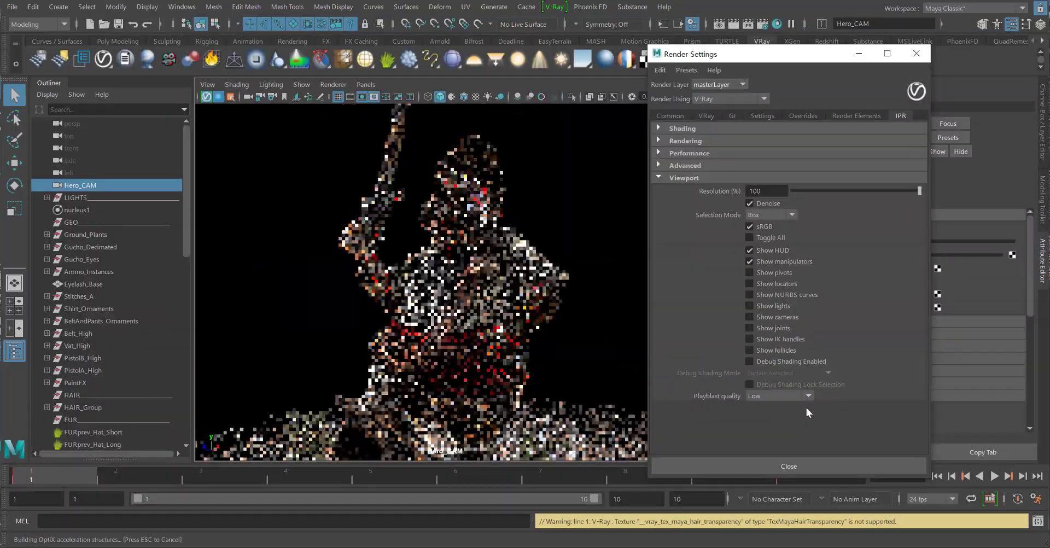
click(778, 381)
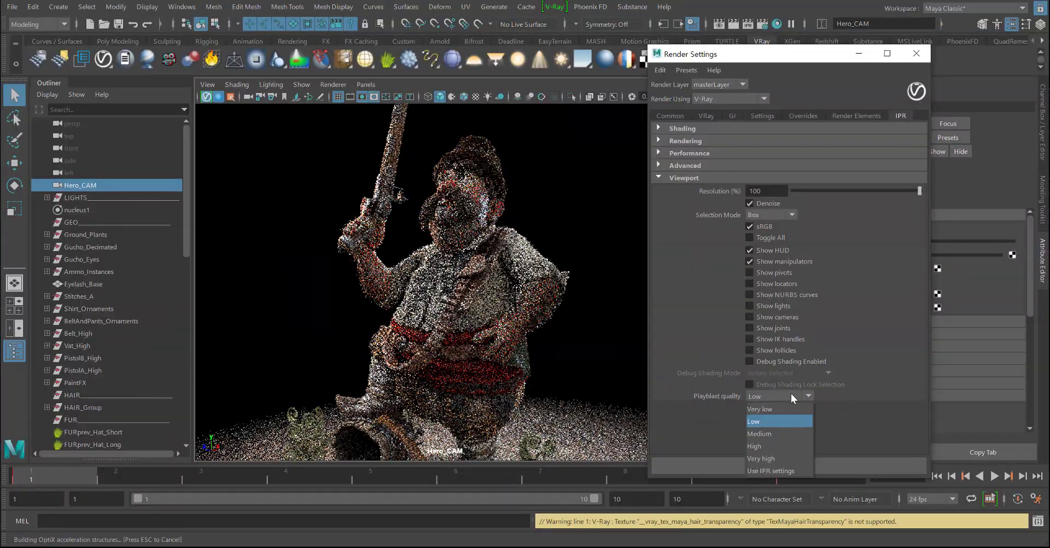
click(794, 446)
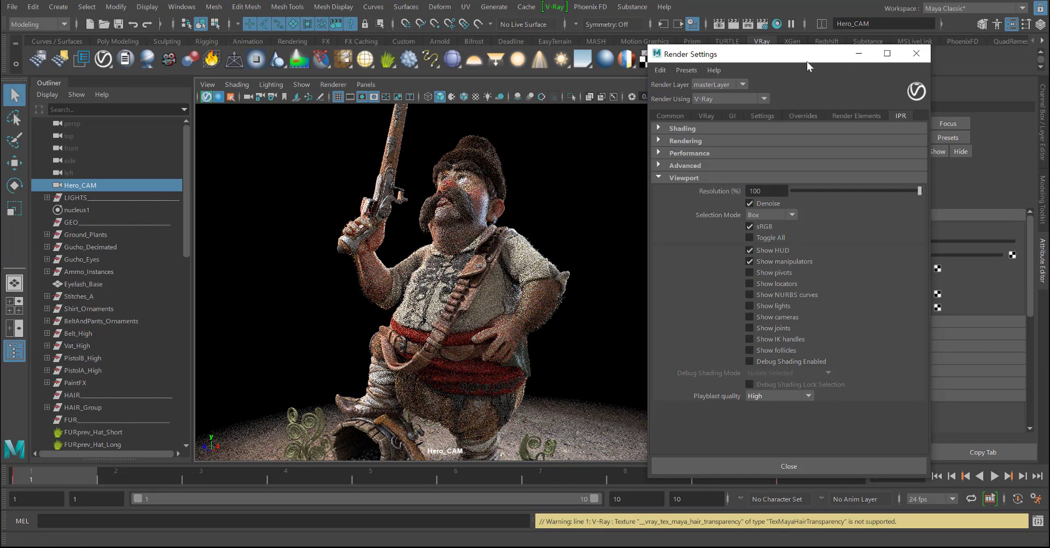
drag(806, 55, 826, 55)
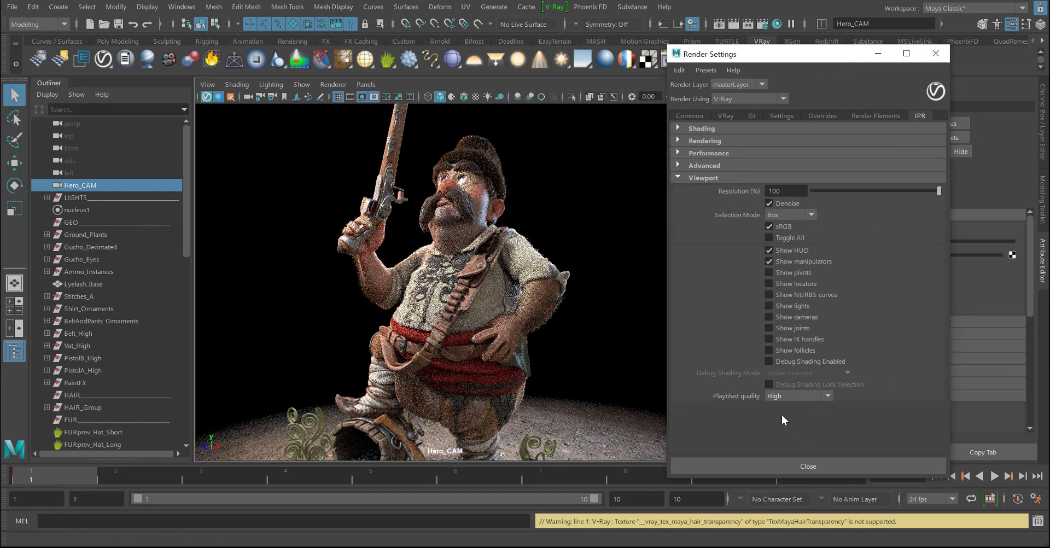
click(936, 54)
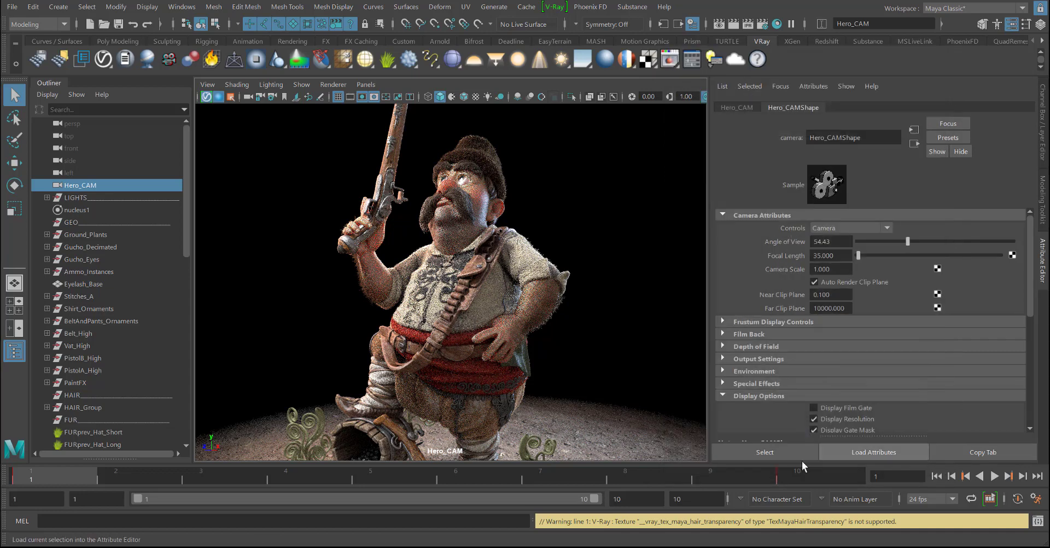
- Playblast the 10-frame camera animation with the existing playblast options, and stop the V-Ray viewport rendering
right_click(655, 477)
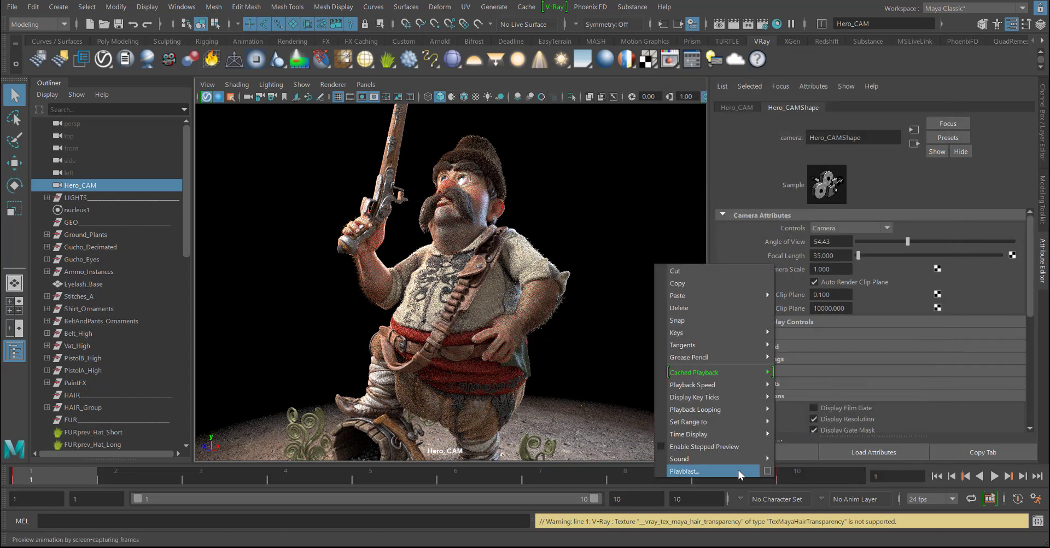
click(768, 472)
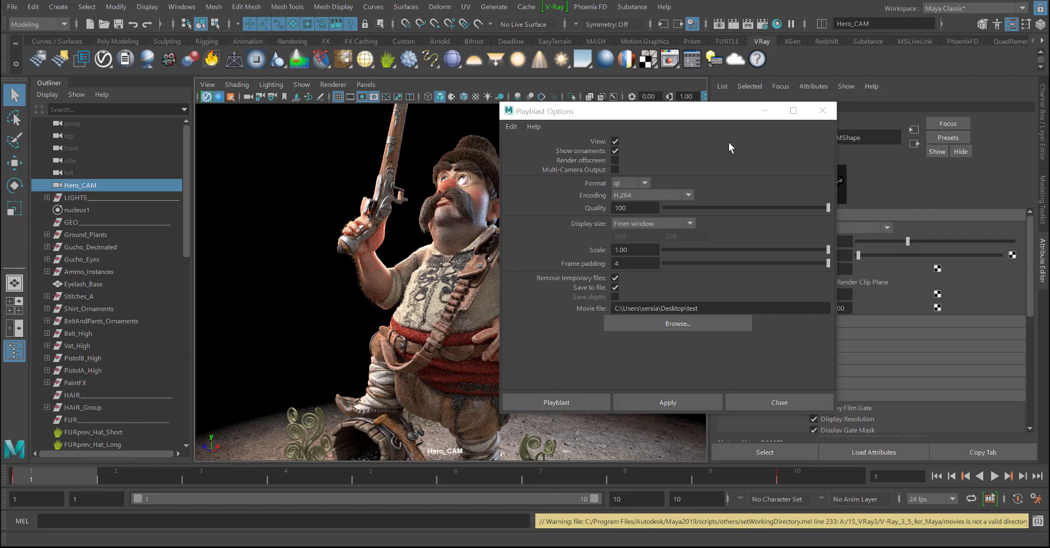
drag(705, 113, 589, 66)
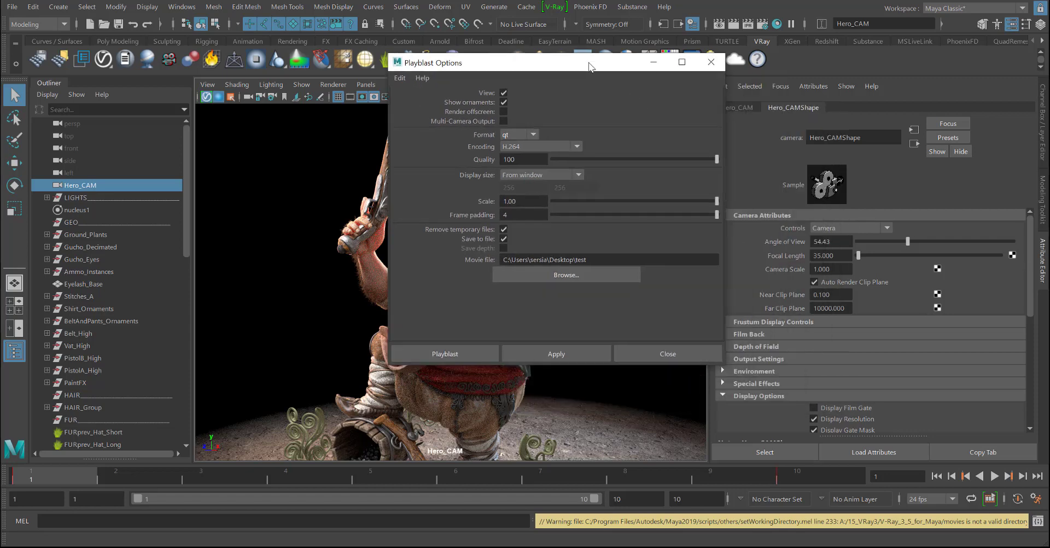
click(474, 353)
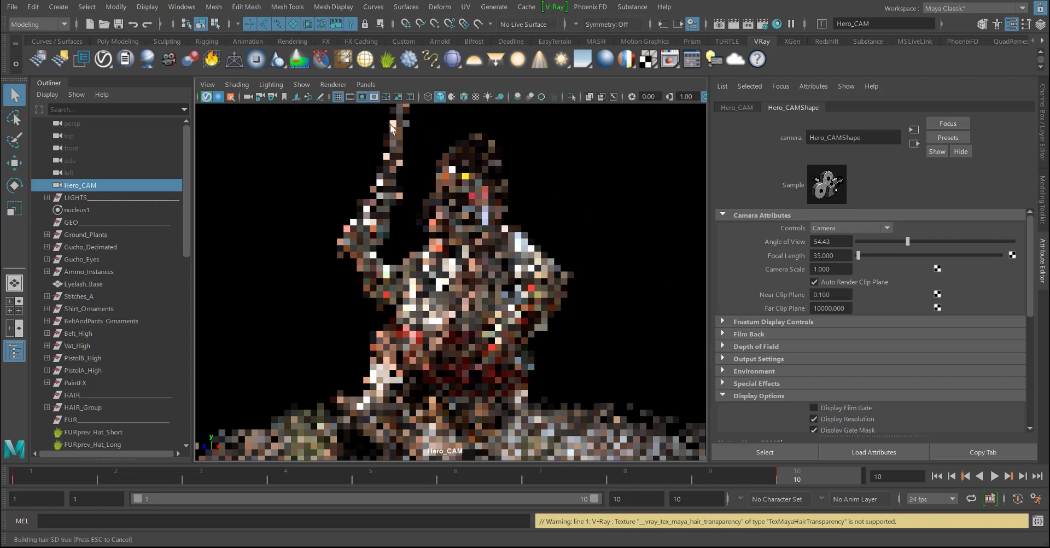
click(205, 97)
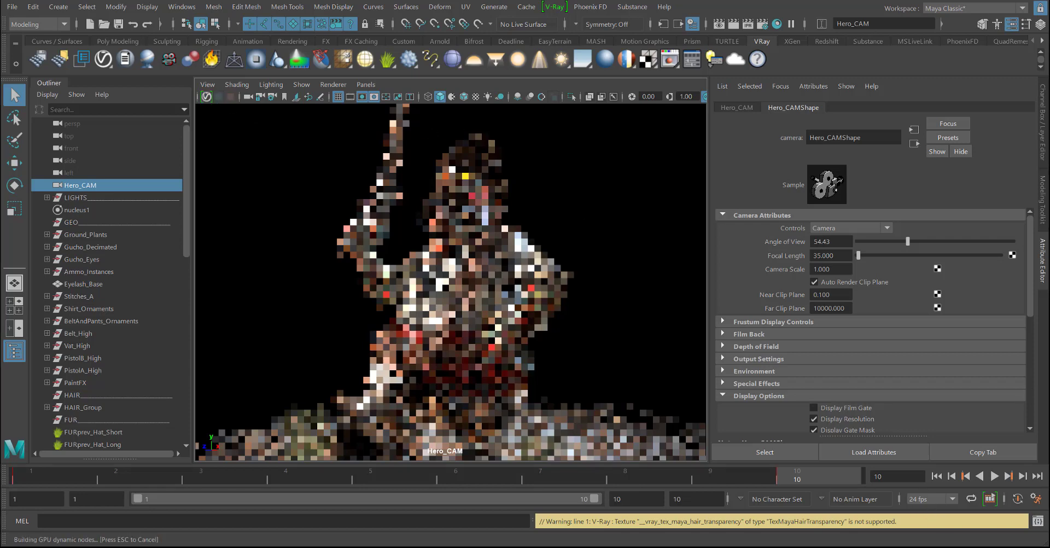
- Review the test.mov playblast full screen and in a resized player window, and close the player
drag(1049, 45, 322, 50)
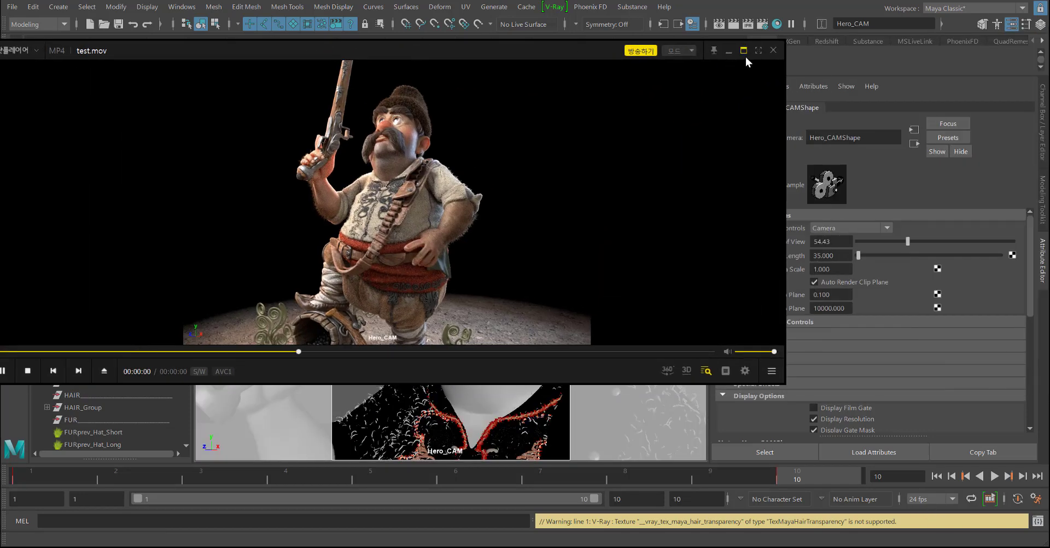
click(758, 51)
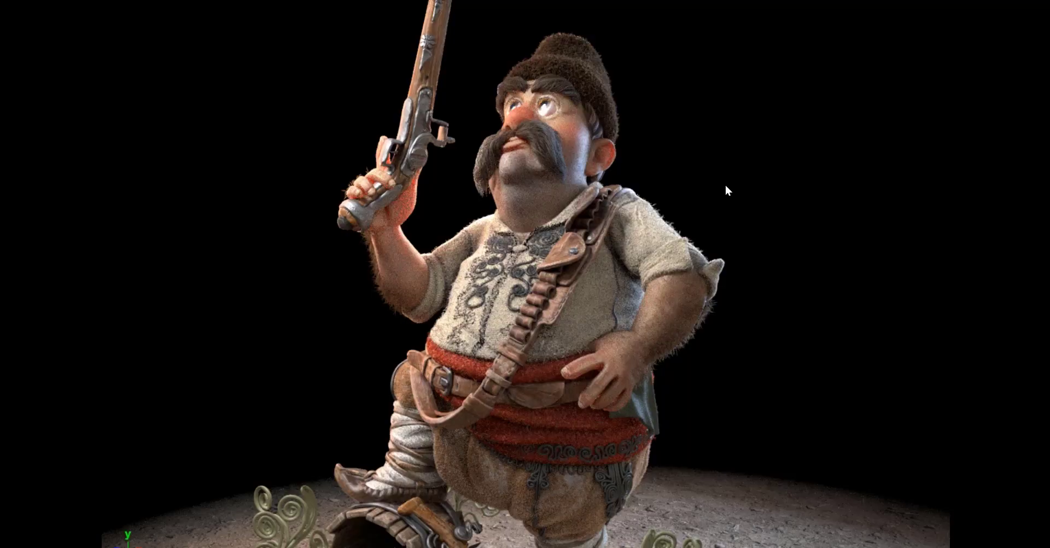
double_click(717, 221)
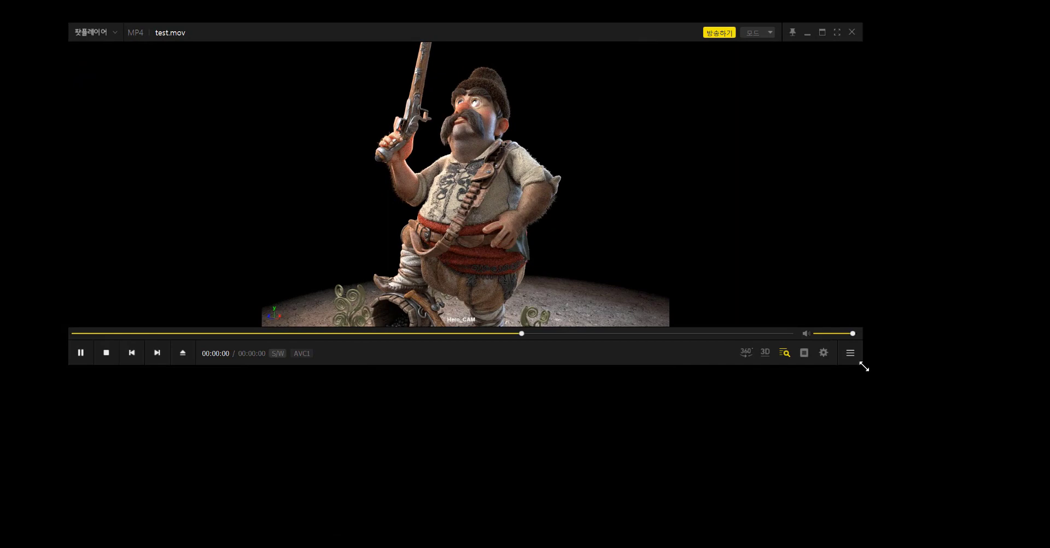
drag(863, 364, 690, 503)
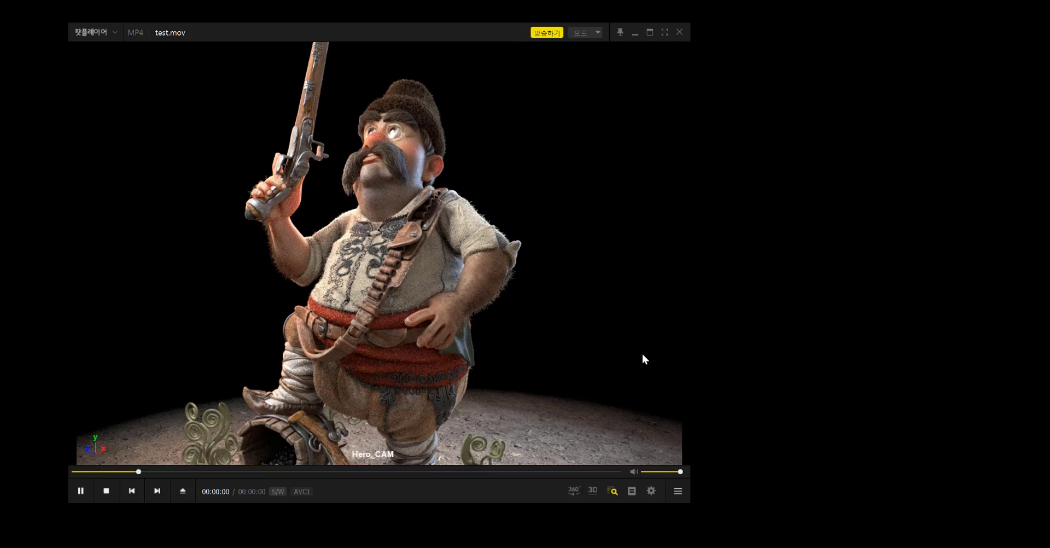
click(679, 32)
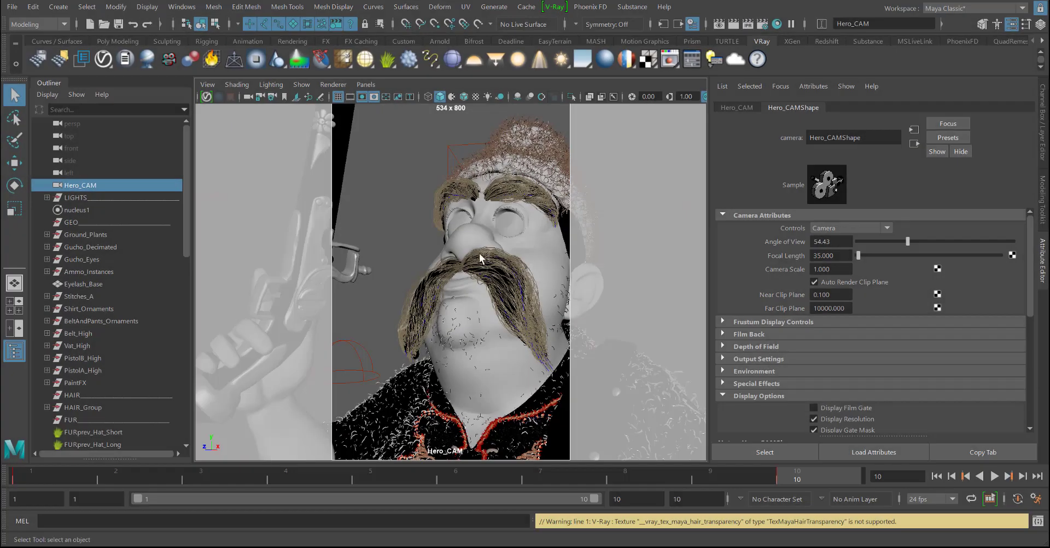
- Bring up the V-Ray frame buffer and examine the light cache GI settings and the production renderer settings
click(670, 64)
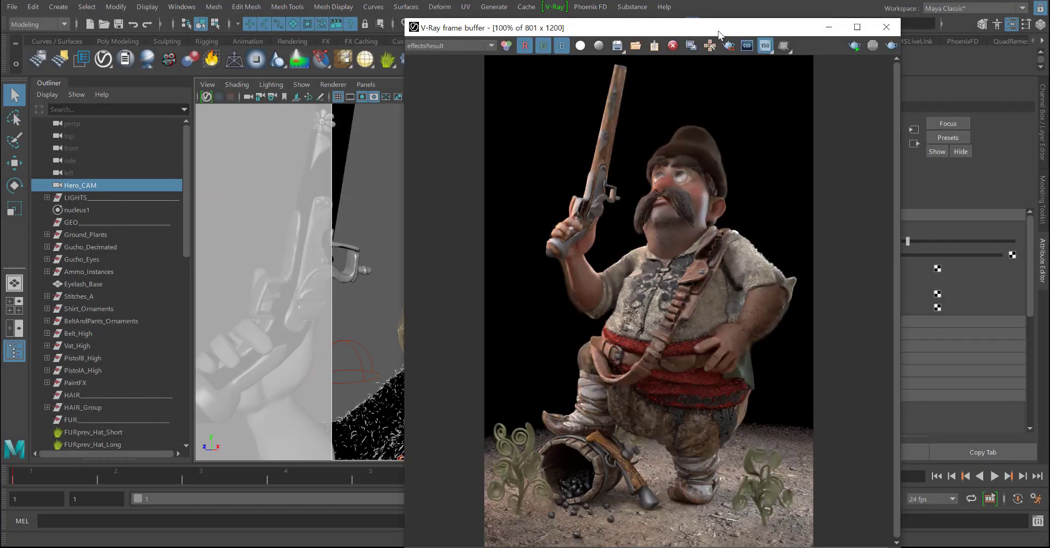
drag(718, 31, 476, 17)
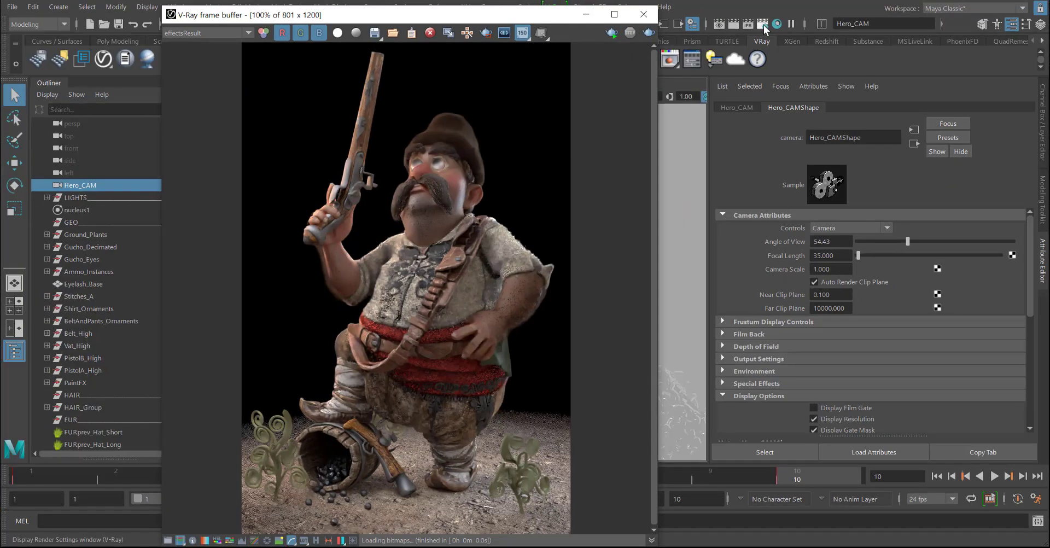
click(762, 24)
click(751, 116)
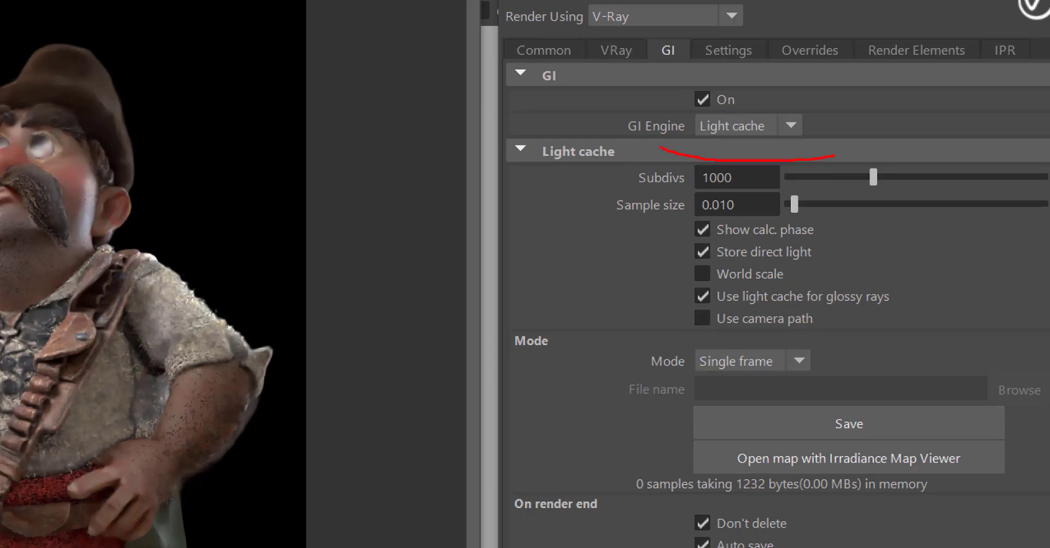
drag(849, 85, 738, 149)
drag(755, 84, 831, 173)
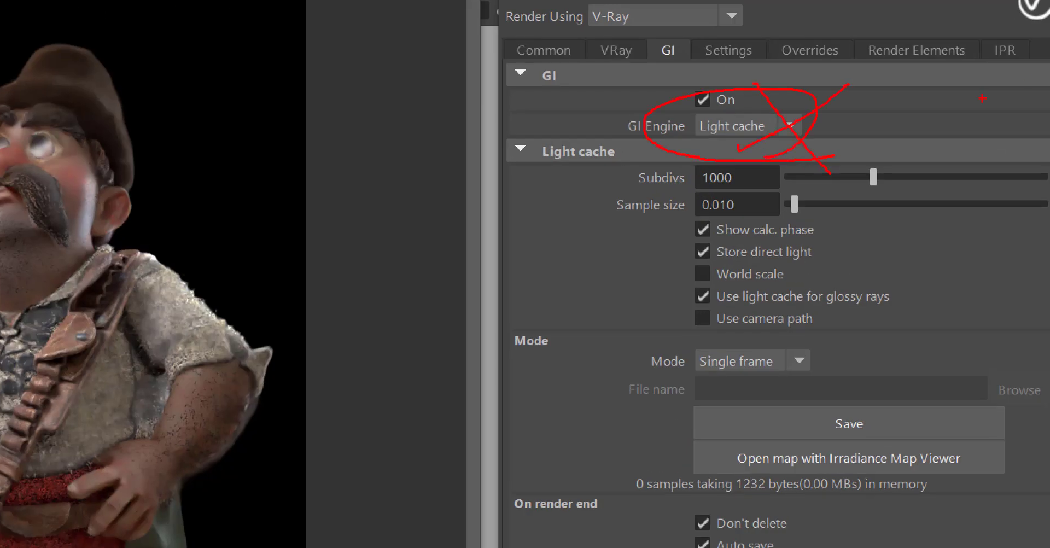
mouse_move(1001, 14)
mouse_down()
mouse_move(985, 70)
mouse_move(966, 78)
mouse_up()
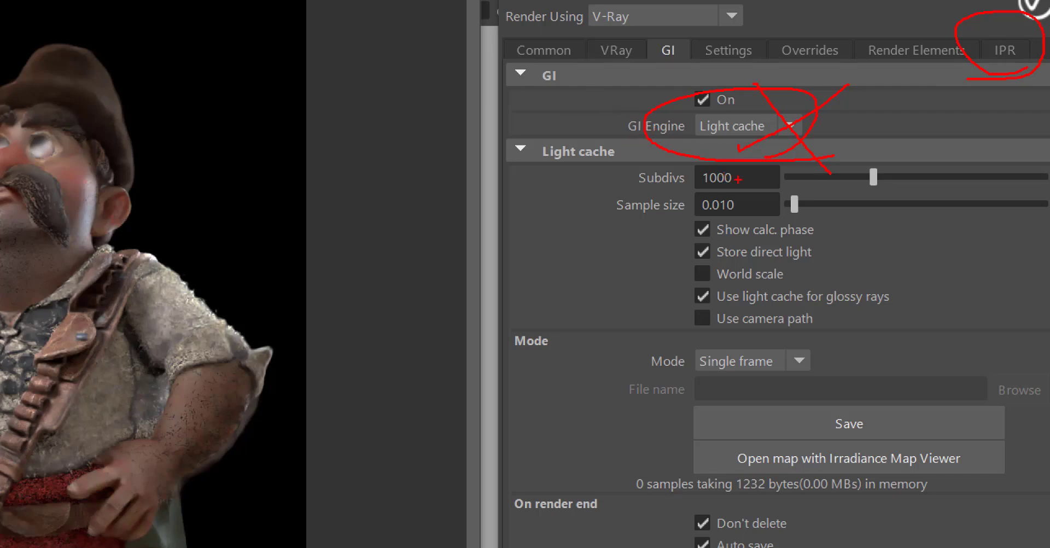
mouse_move(766, 165)
mouse_down()
mouse_move(664, 141)
mouse_move(763, 169)
mouse_up()
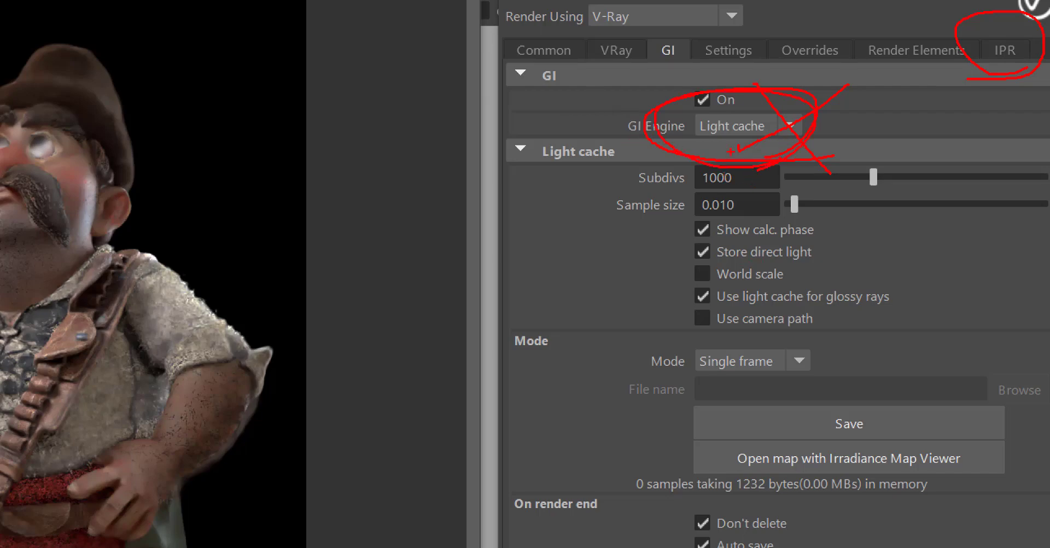
drag(703, 98, 791, 145)
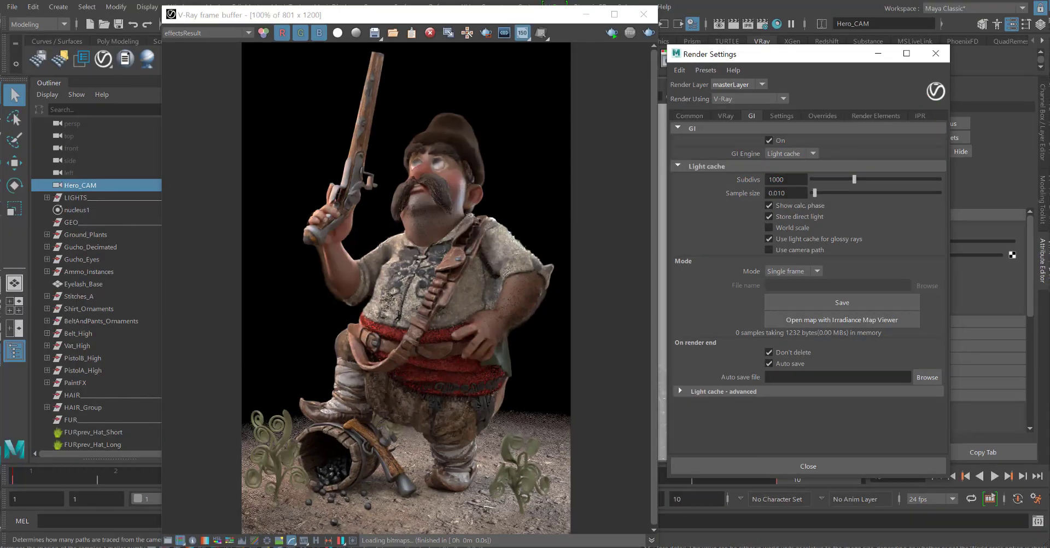
click(728, 116)
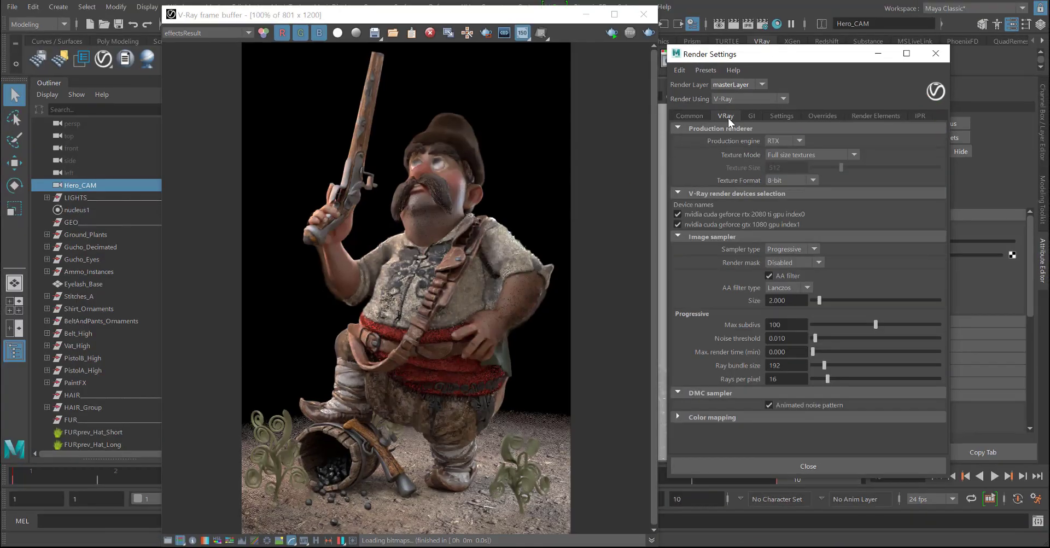
- Clear the previous image from the frame buffer and start a production render of Hero_CAM at frame 10
click(649, 33)
click(430, 34)
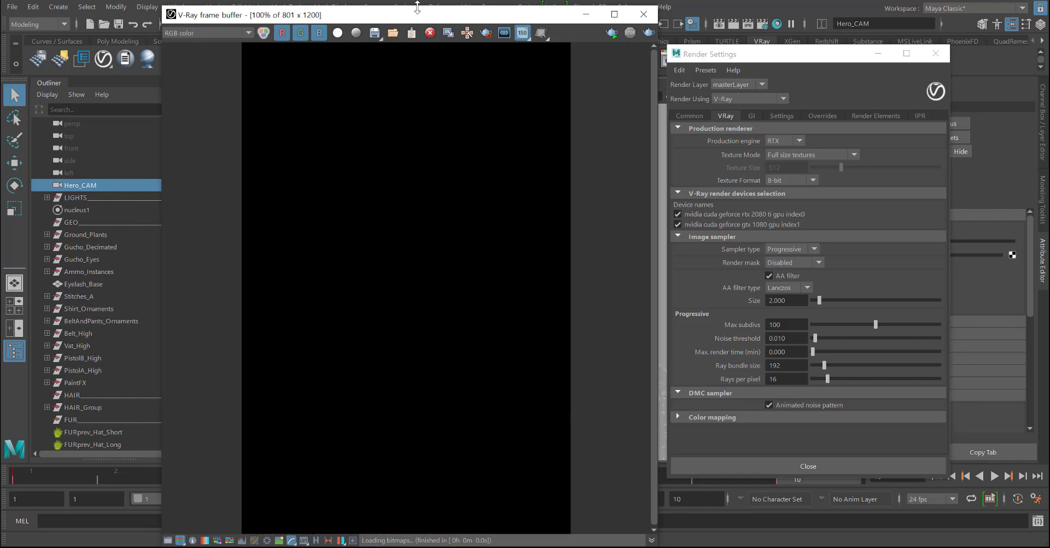
drag(418, 15, 415, 3)
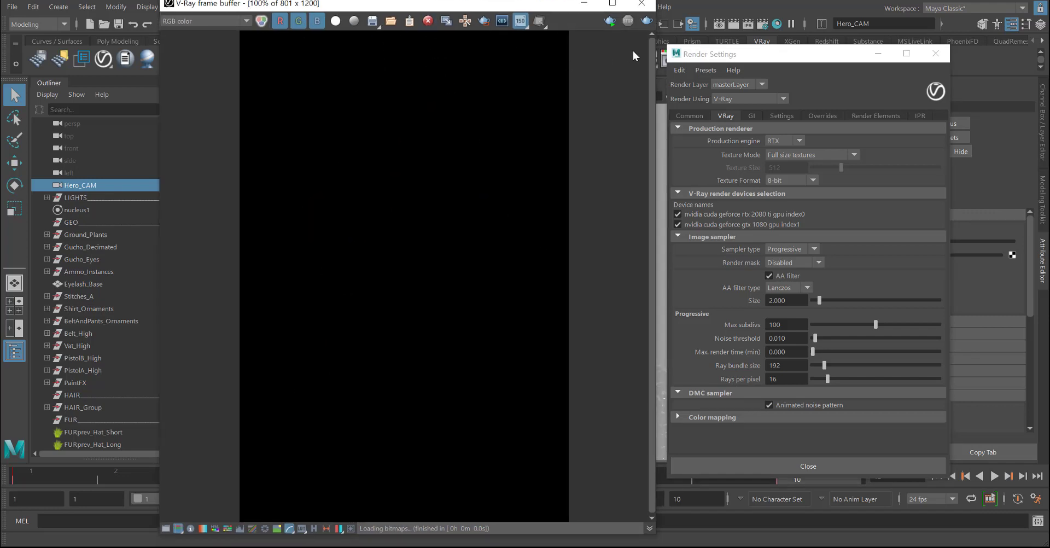
click(646, 22)
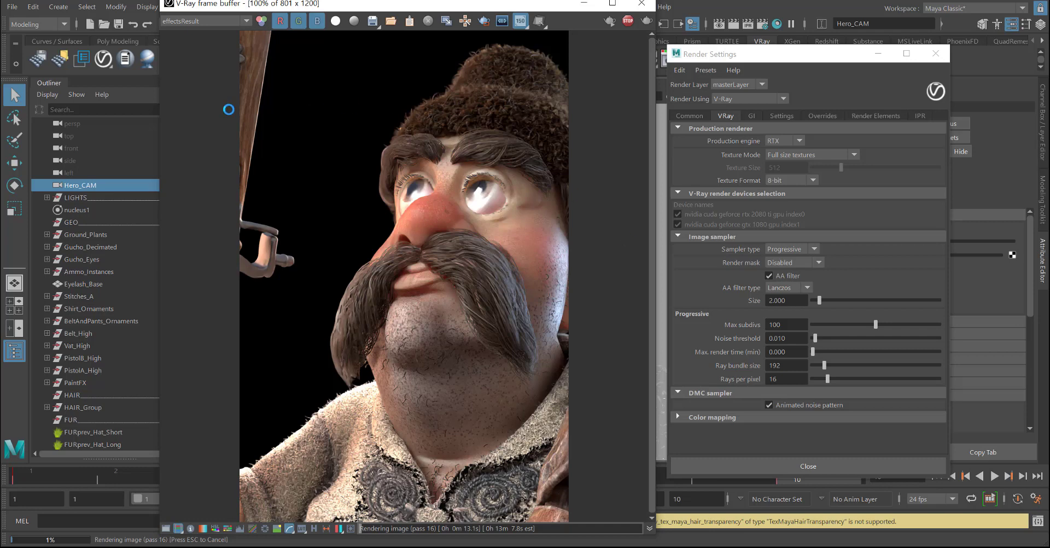
- Compare the RGB color and effectsResult channels of the close-up render, ending on effectsResult
click(247, 20)
click(238, 86)
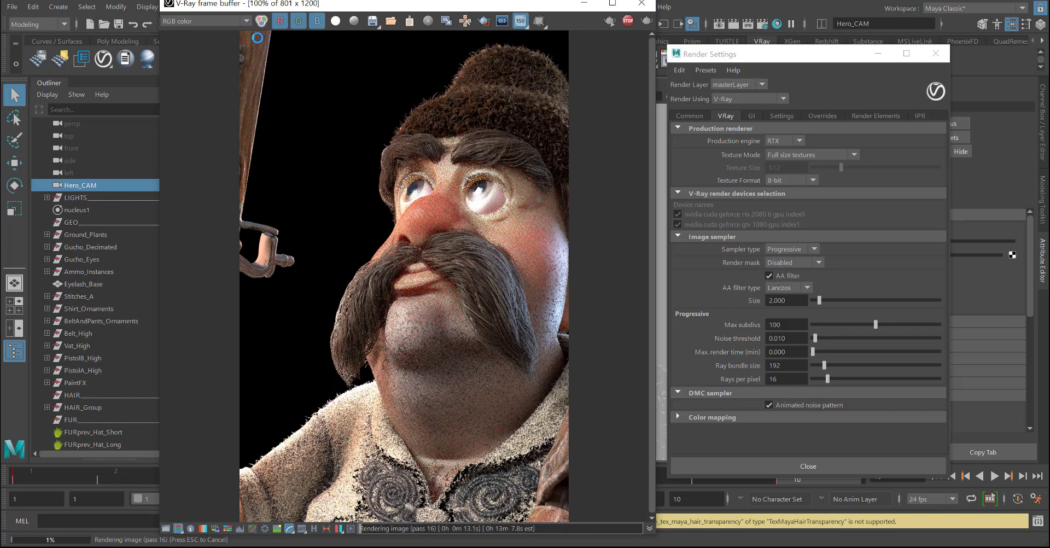
click(260, 21)
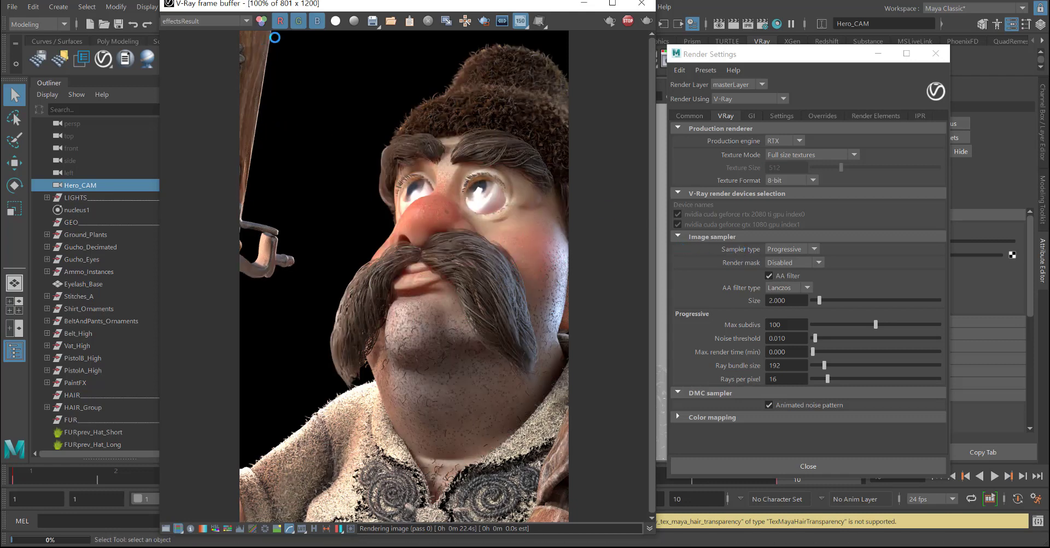
click(262, 21)
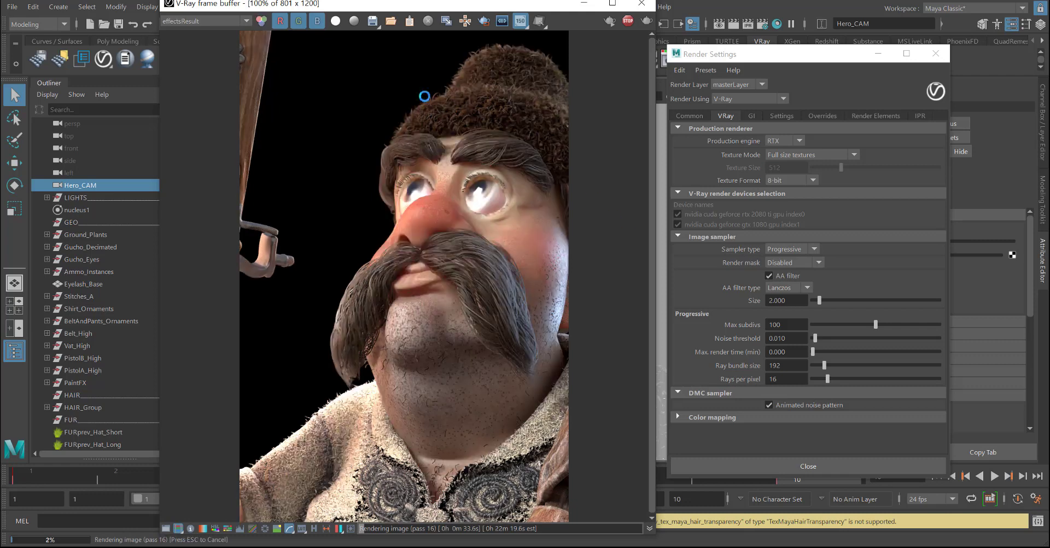
click(262, 21)
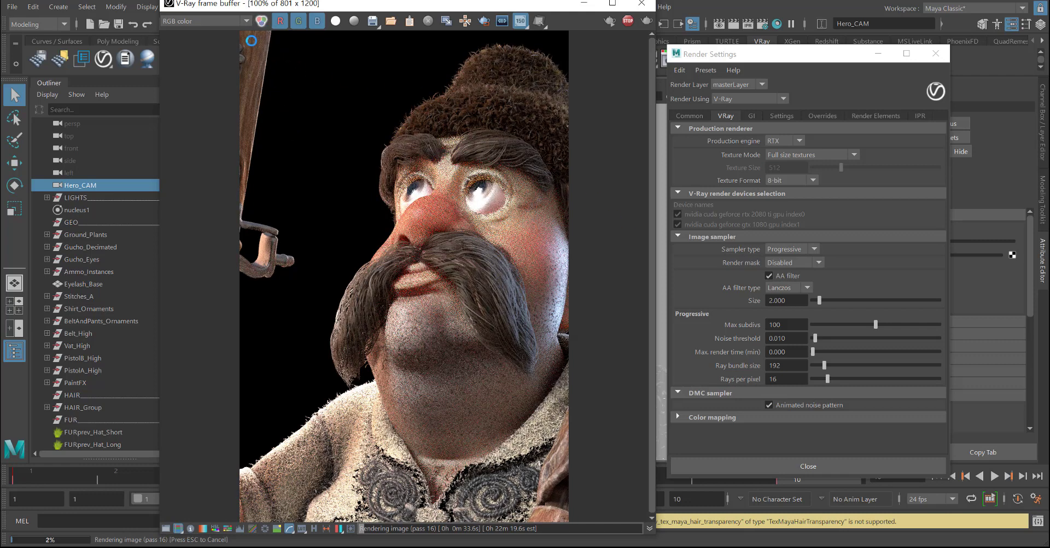
drag(281, 4, 330, 5)
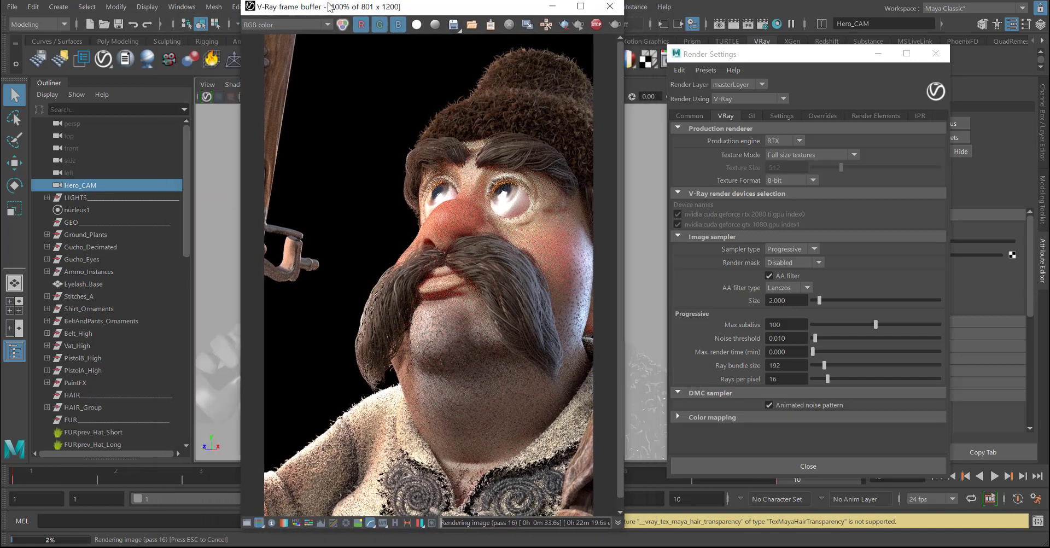
click(325, 25)
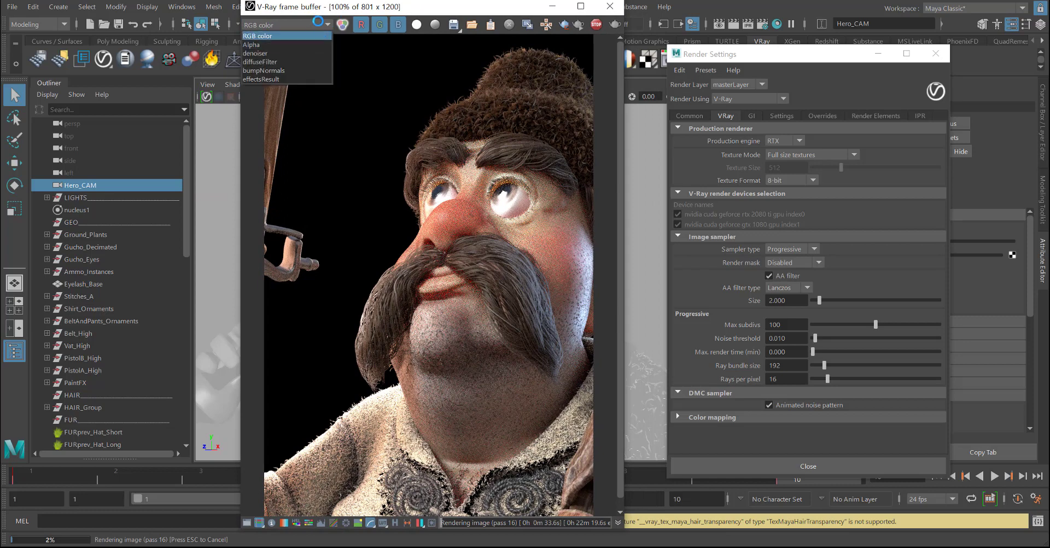
click(317, 23)
scroll(344, 25, down, 2)
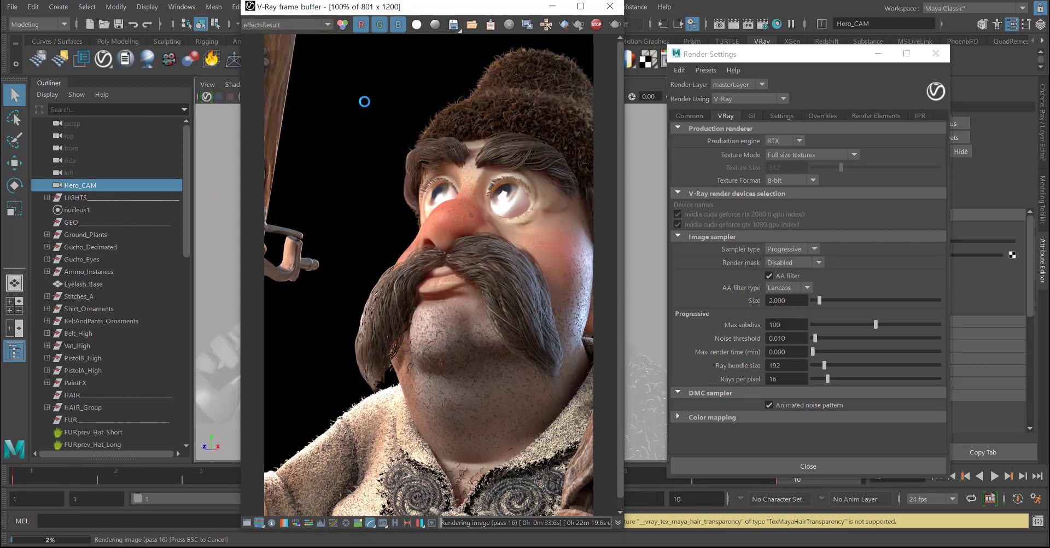